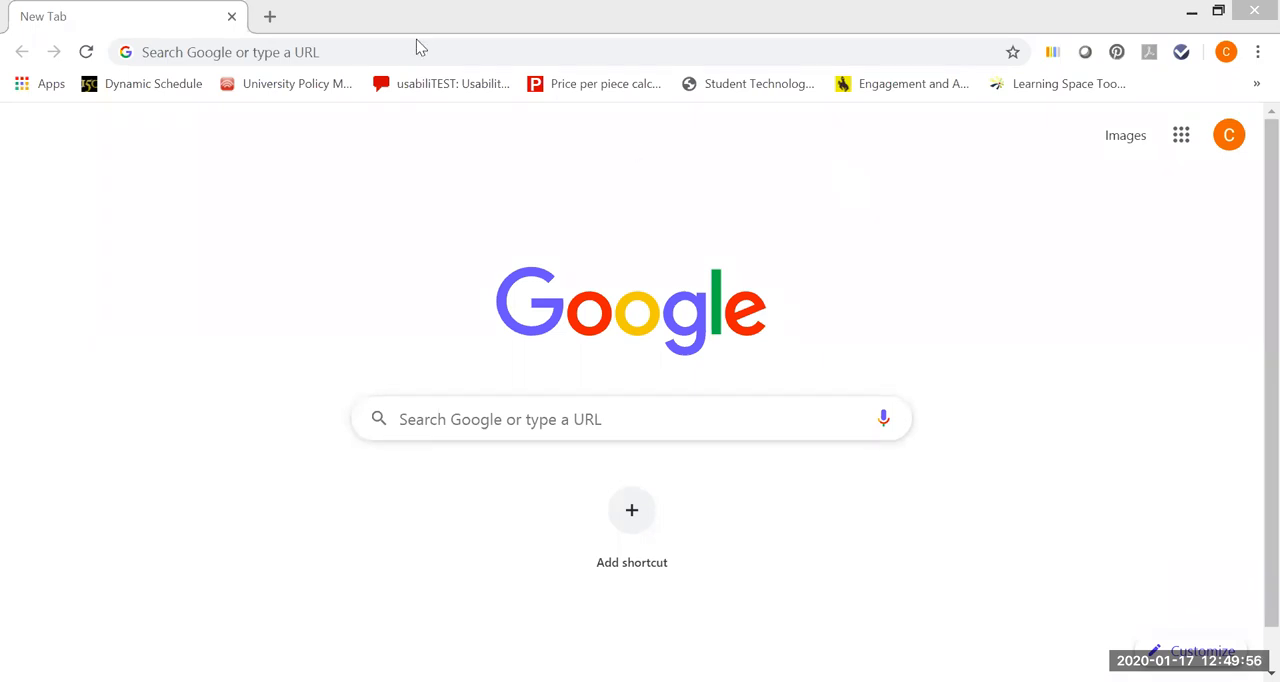
Go to the University Libraries & Archives site from the address bar's emporia.edu/library suggestion.
left_click(325, 51)
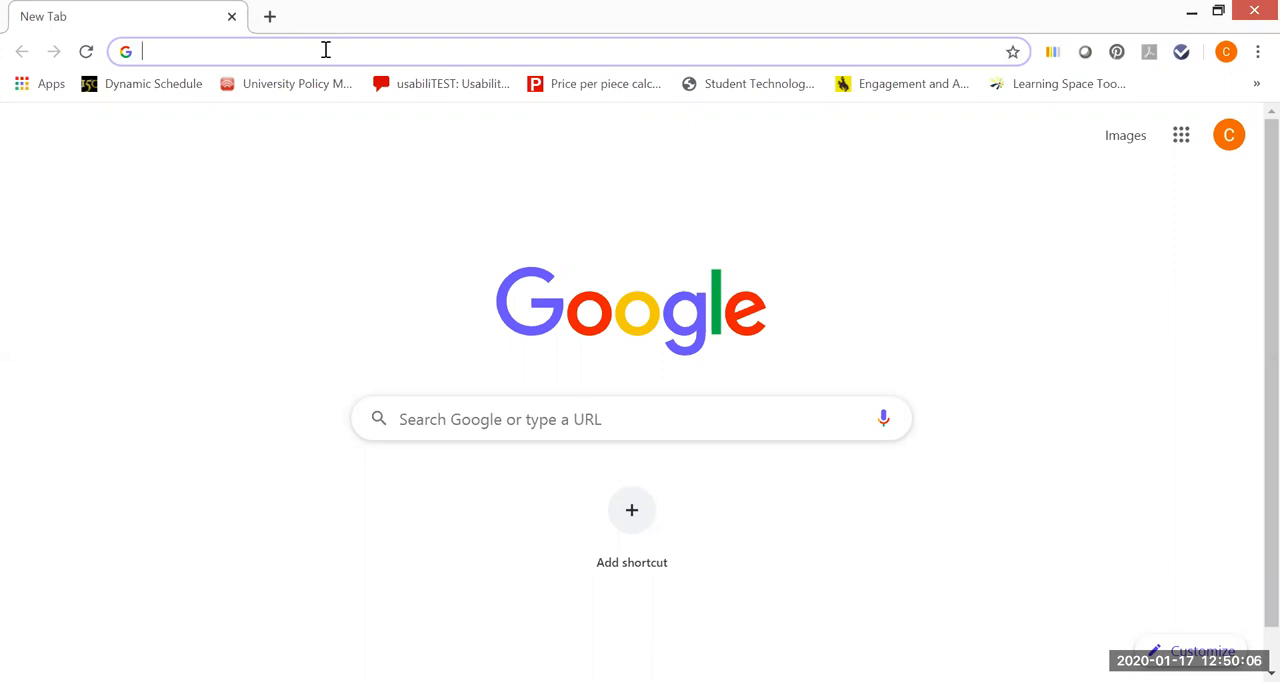
type("em")
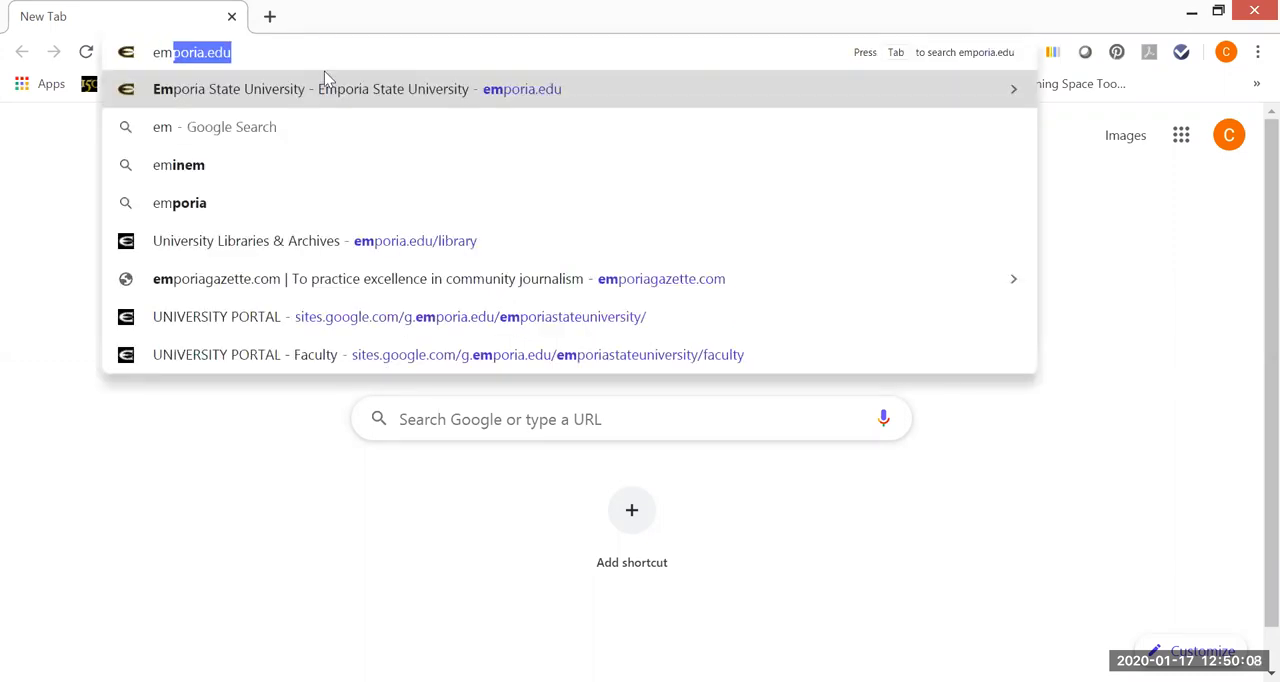
left_click(365, 249)
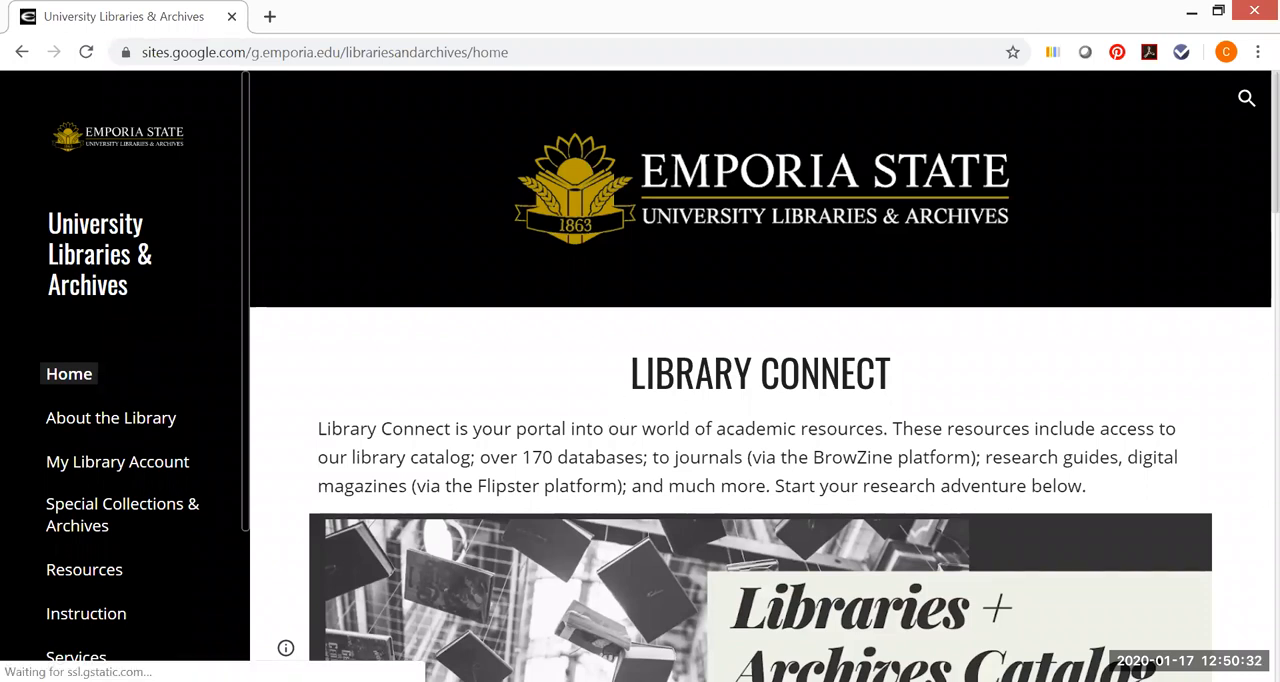
Load the Emporia State University home page in a fresh tab via the emporia.edu suggestion.
left_click(269, 16)
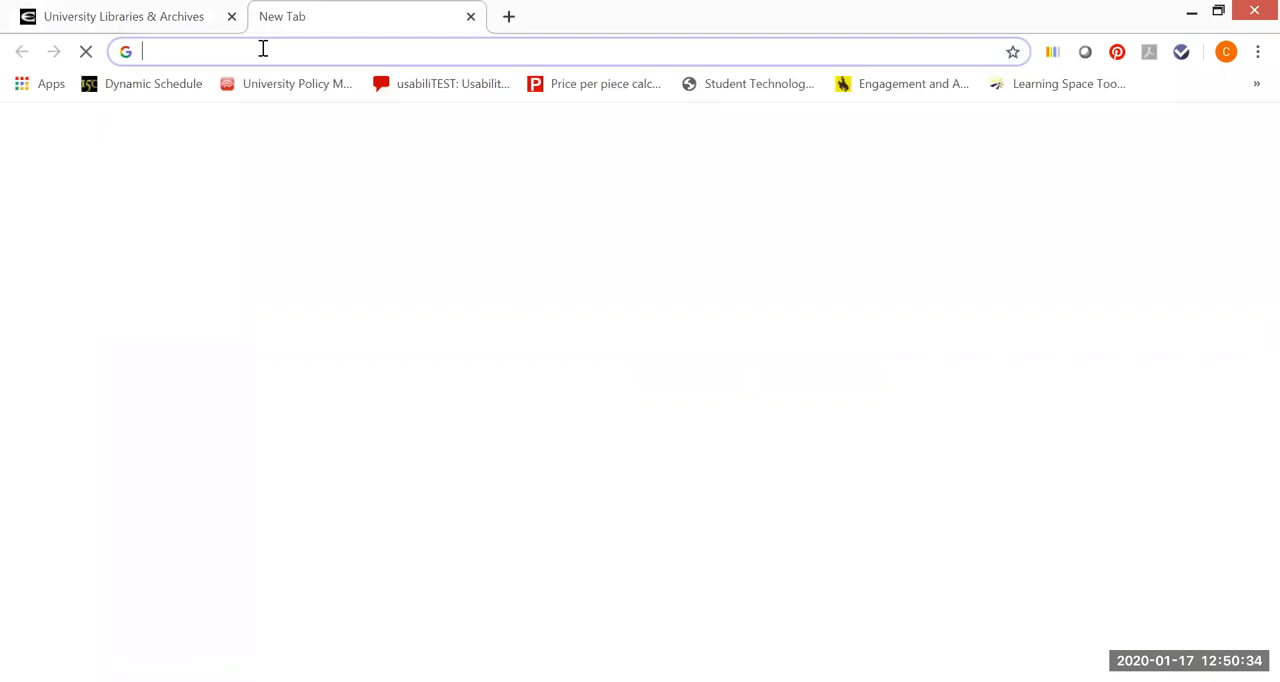
type("emporia.edu")
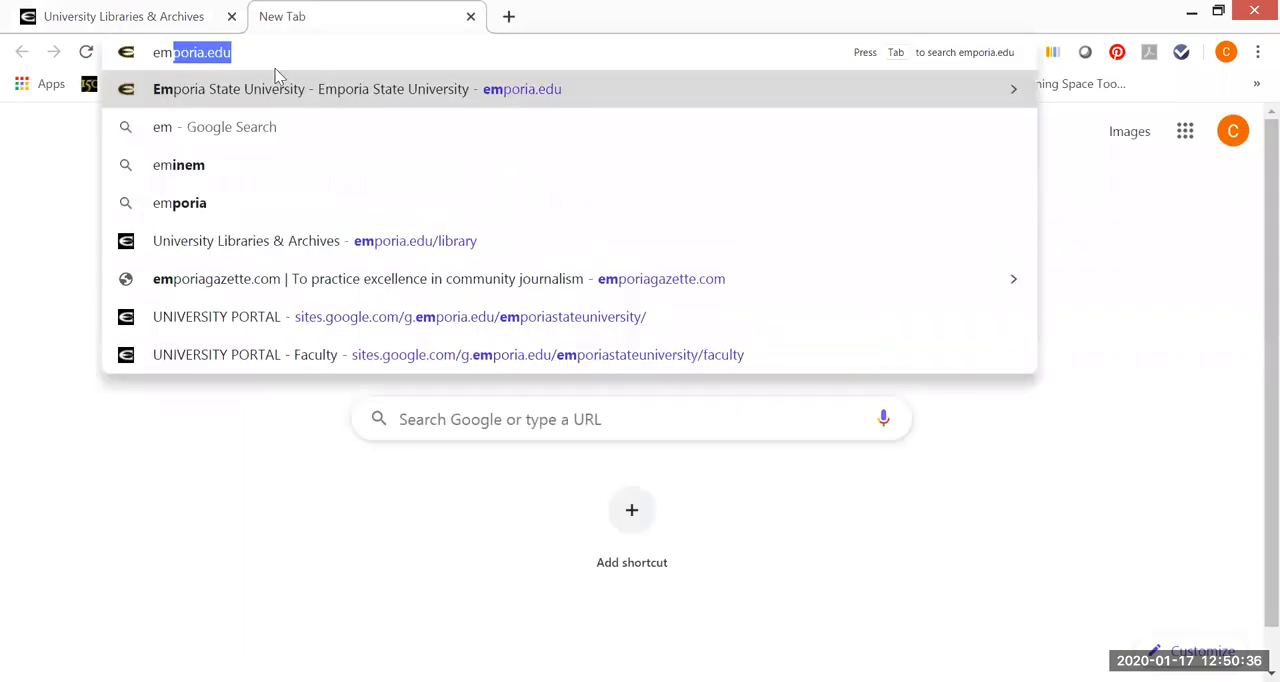
left_click(284, 95)
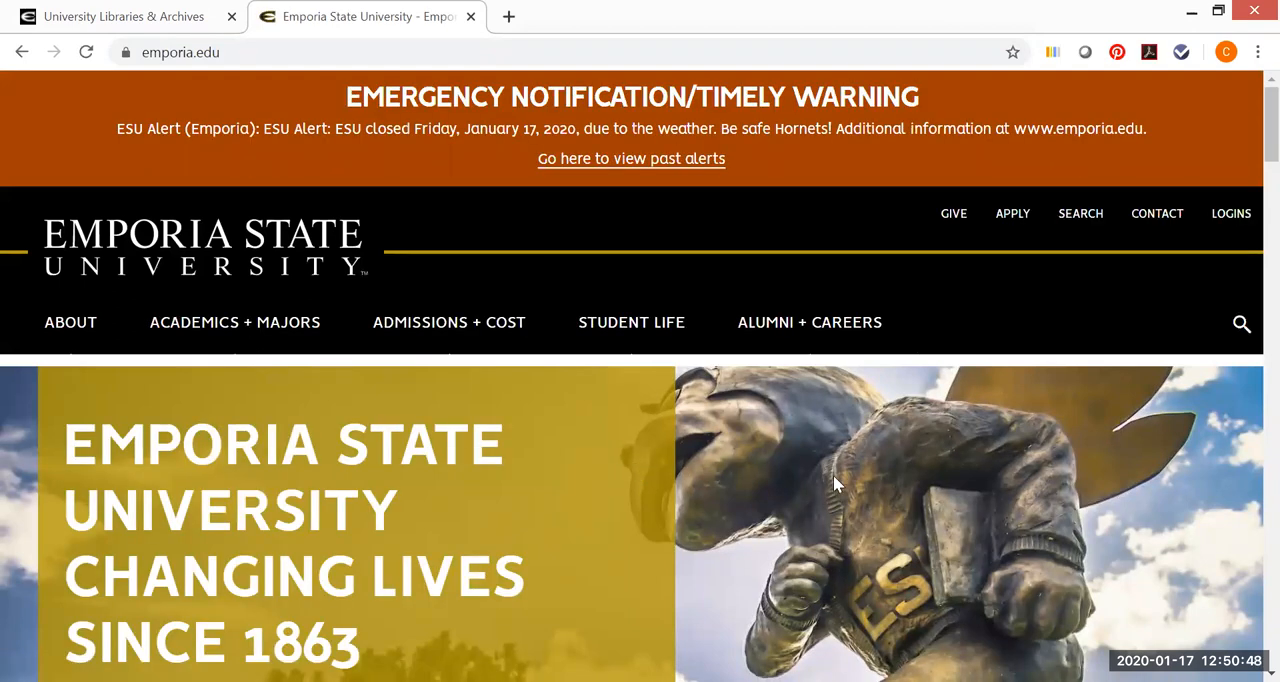
left_click_drag(1252, 145, 1252, 368)
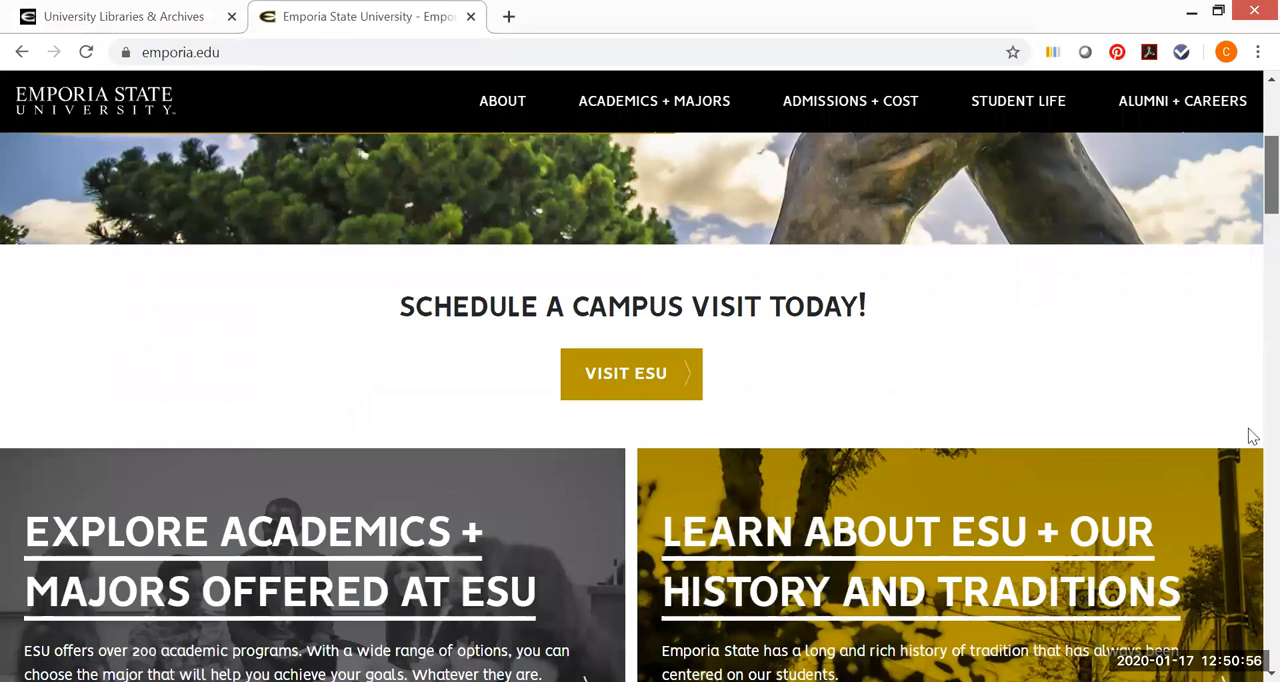
scroll(1252, 450, "down", 3)
left_click_drag(1252, 462, 1252, 556)
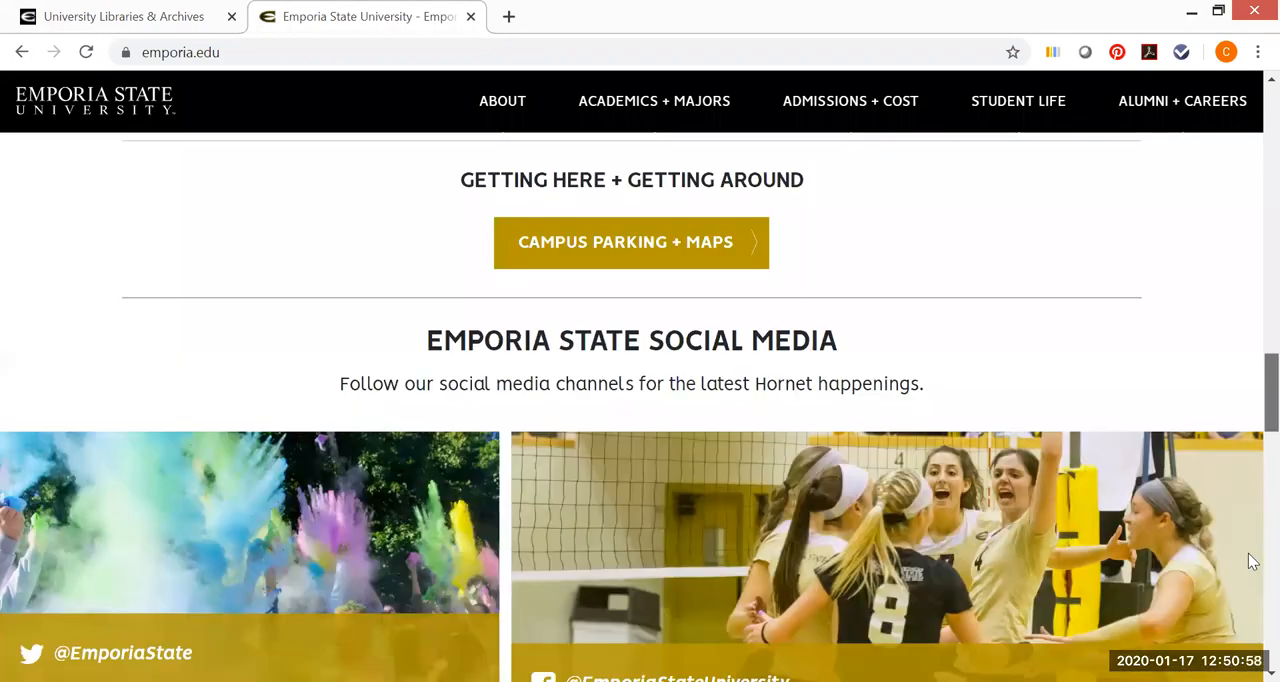
scroll(1252, 556, "down", 5)
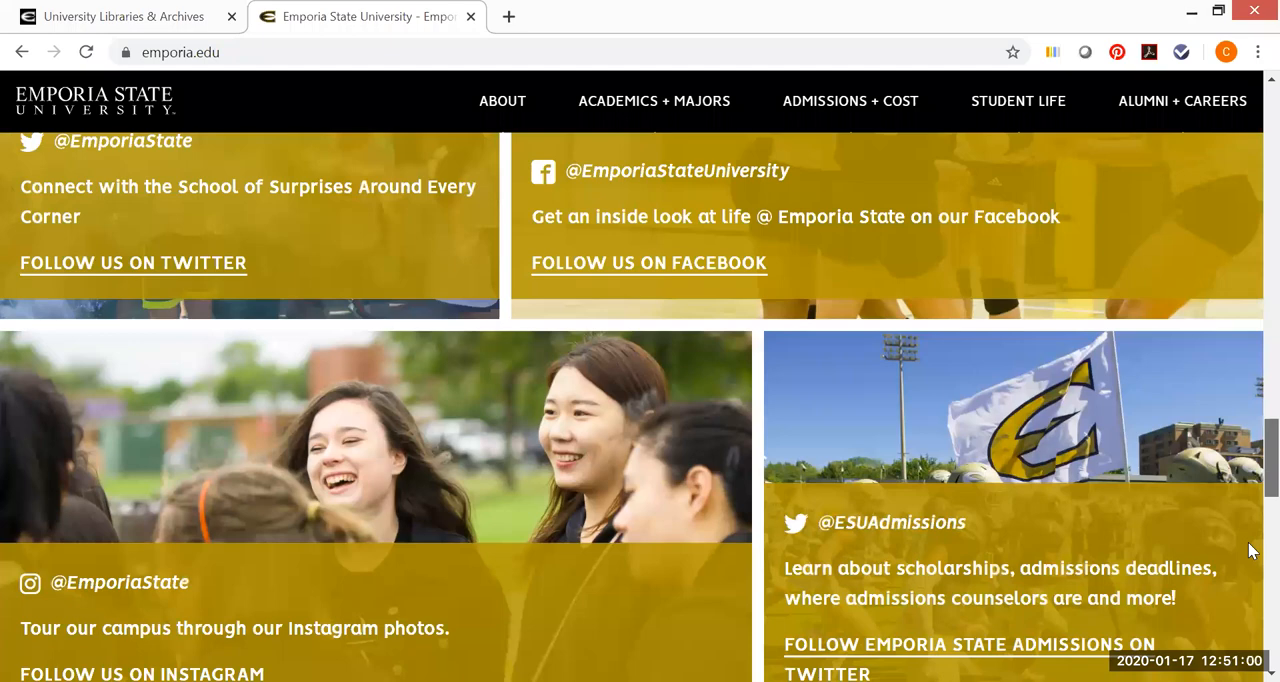
scroll(1252, 550, "down", 5)
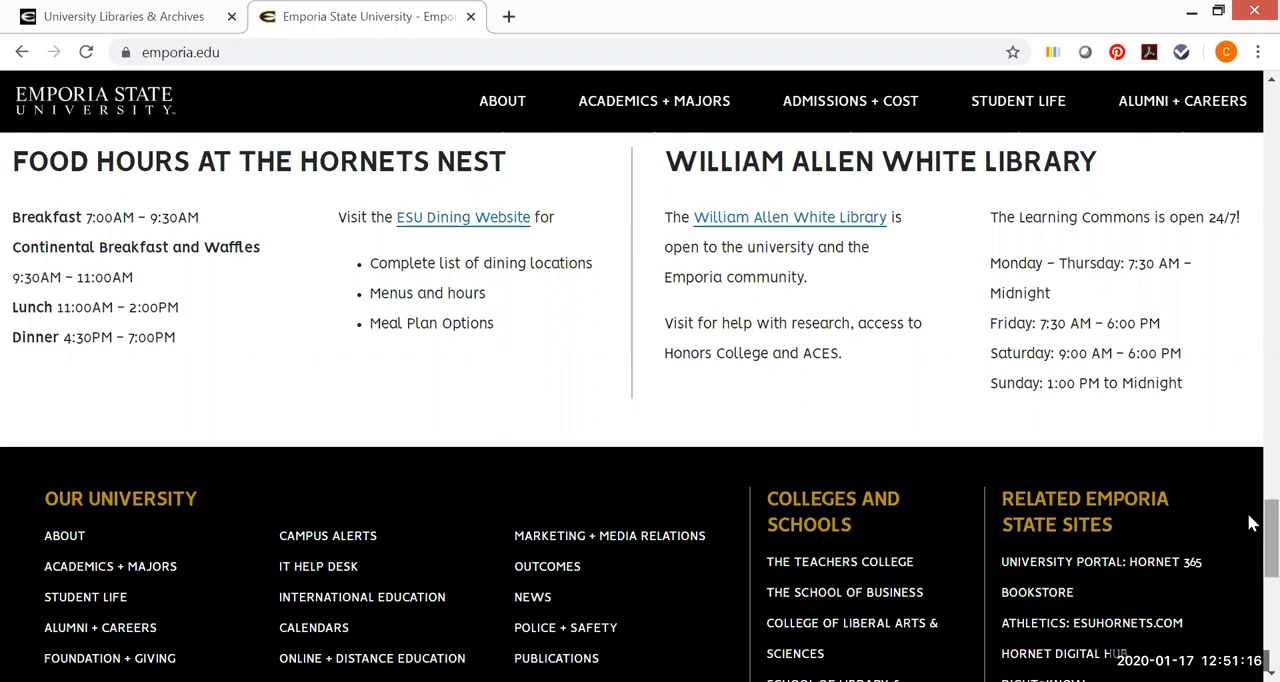
scroll(1252, 525, "down", 1)
scroll(1252, 525, "down", 1)
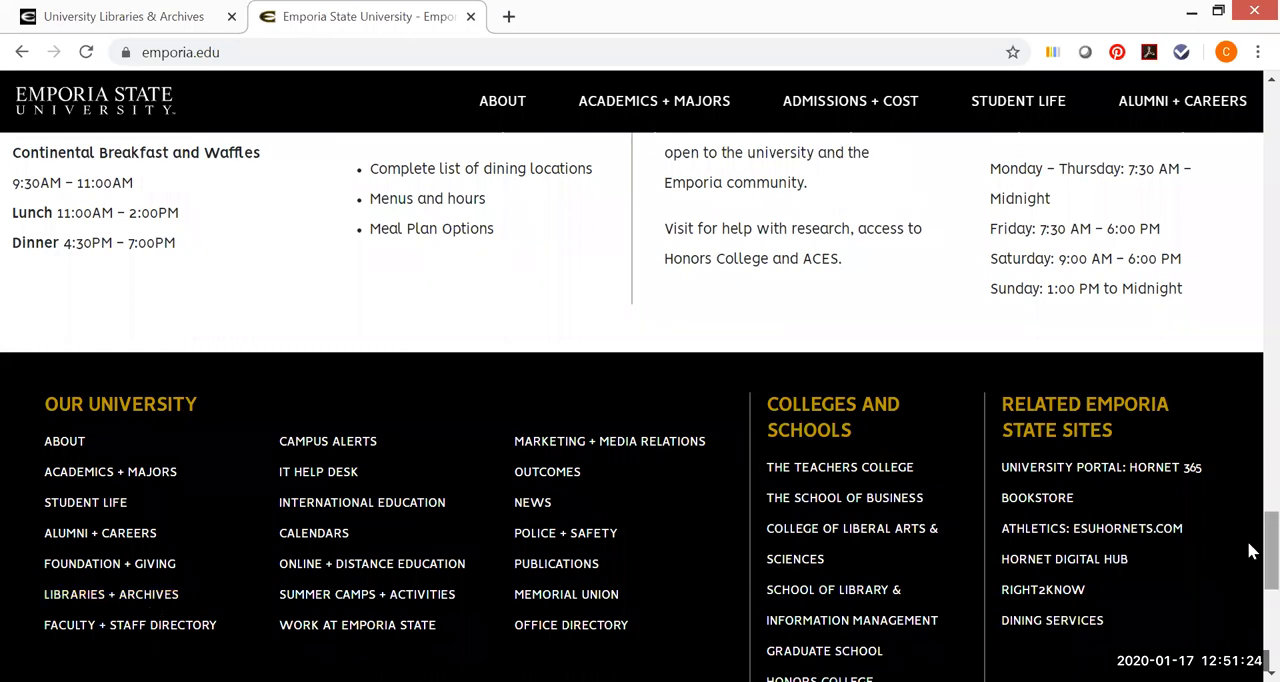
scroll(940, 369, "up", 2)
scroll(940, 369, "up", 1)
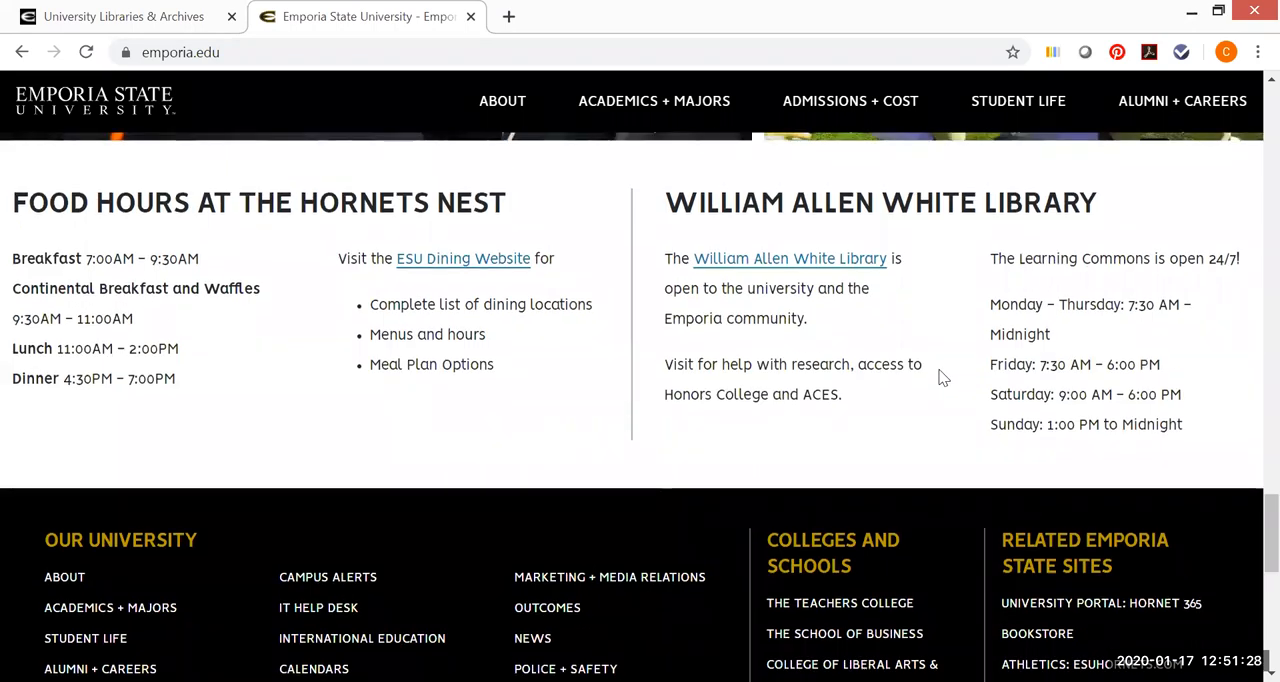
Follow the William Allen White Library link to the Libraries + Archives overview.
left_click(800, 262)
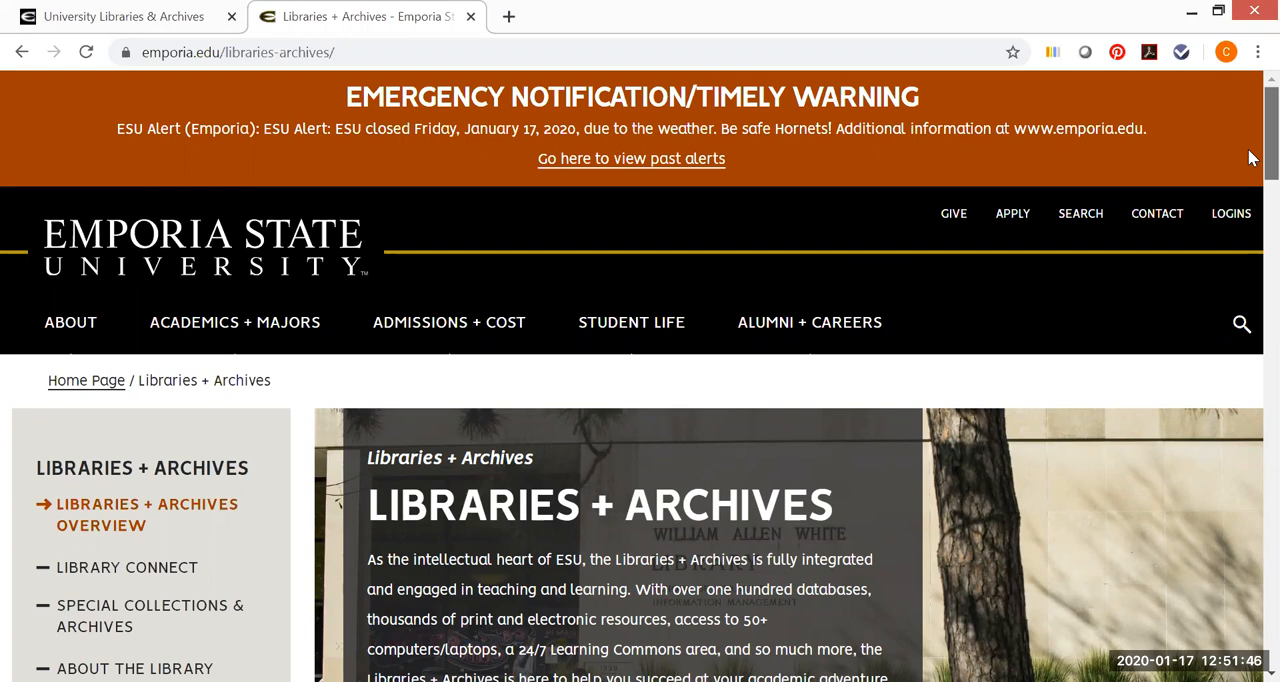
left_click_drag(1252, 136, 1252, 216)
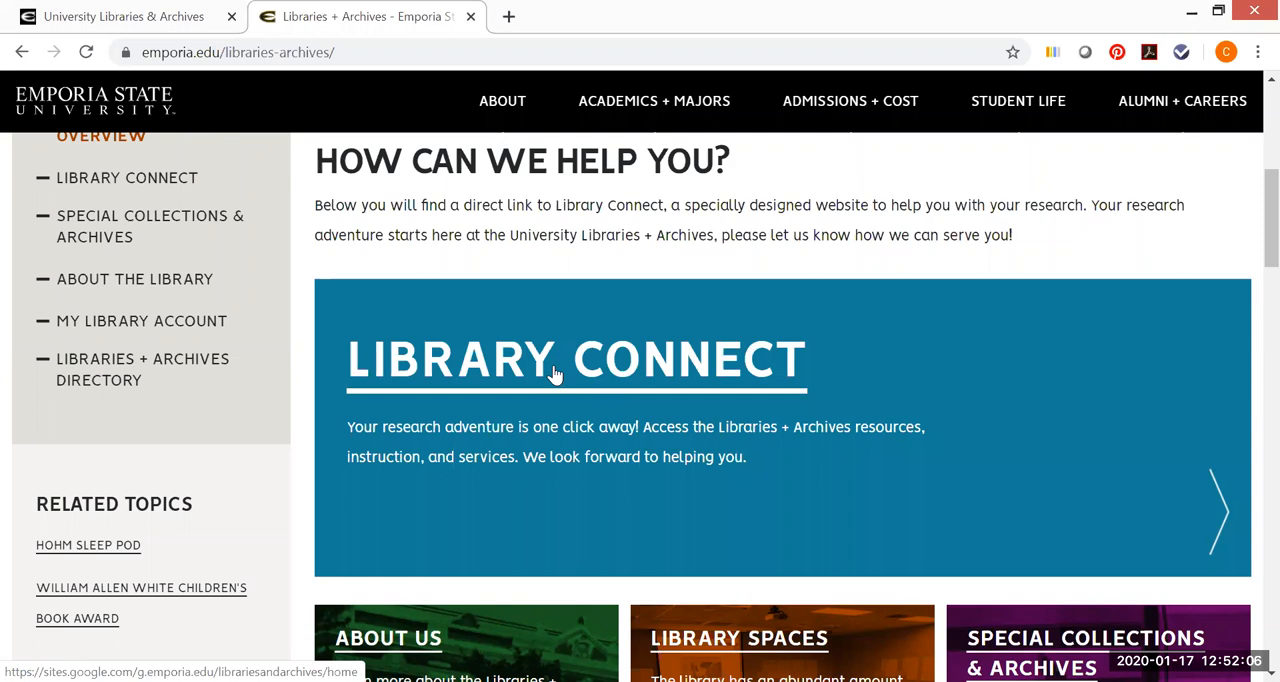
Follow the Library Connect link to the Libraries & Archives Library Connect home page.
left_click(555, 372)
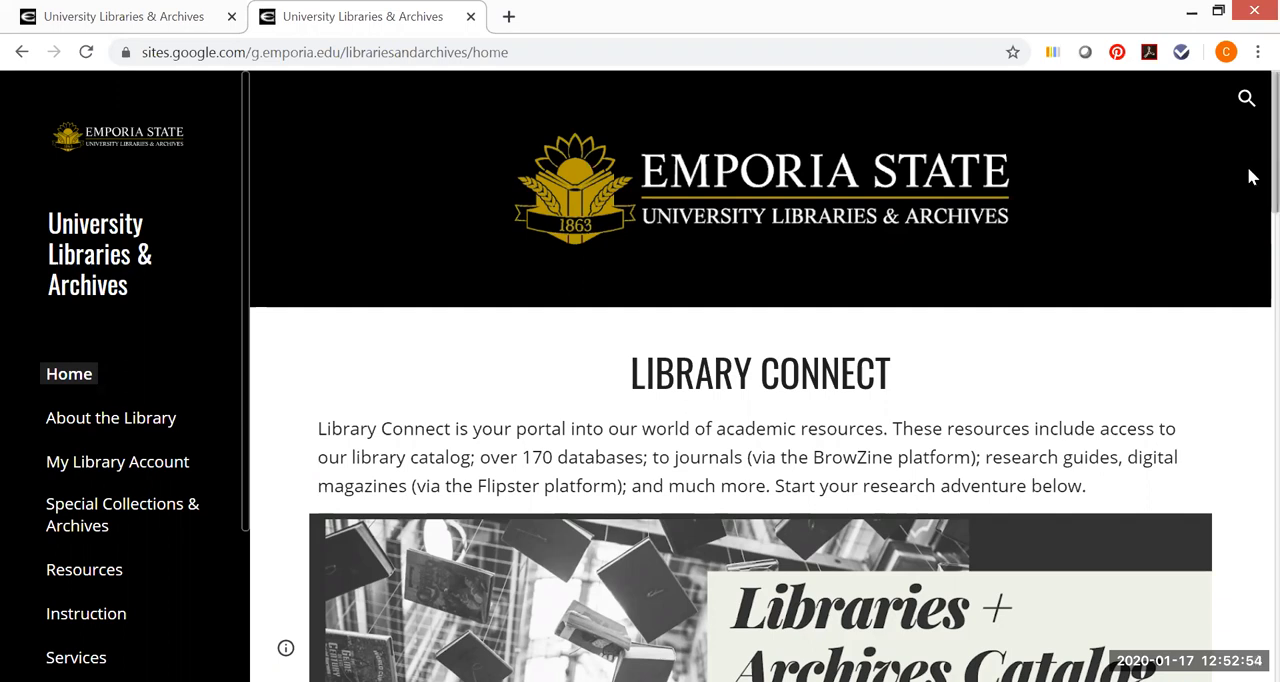
scroll(1252, 192, "down", 5)
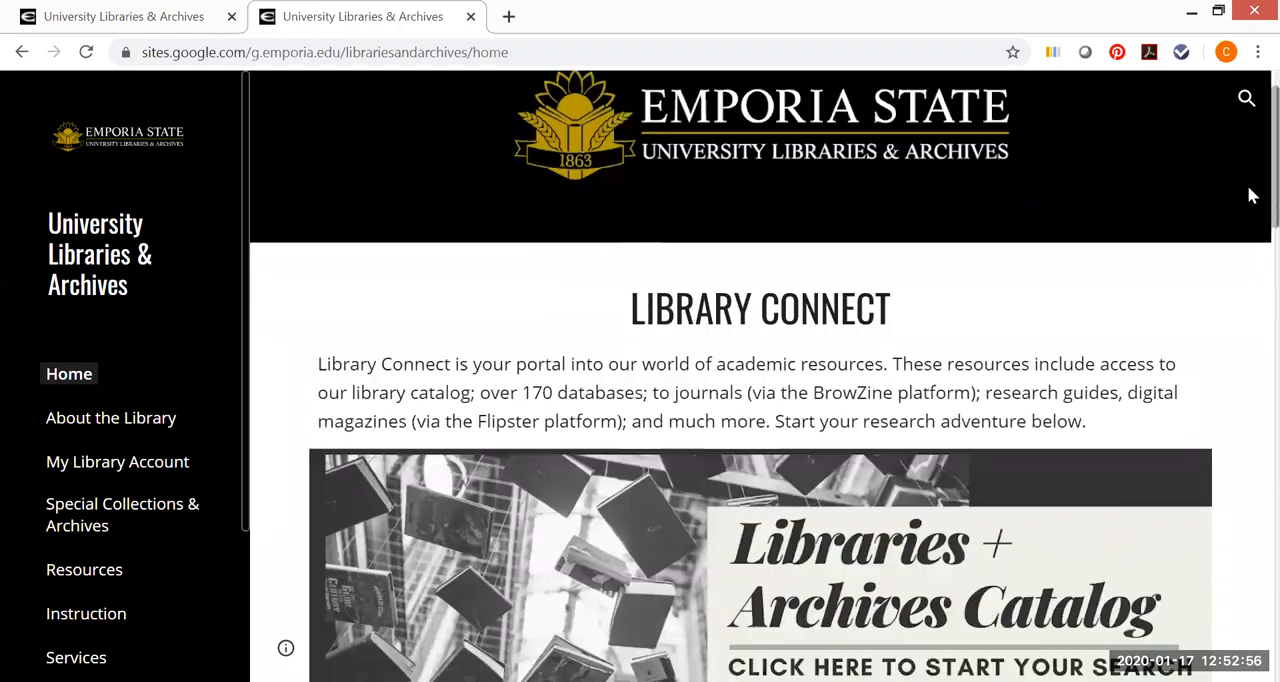
scroll(1252, 235, "down", 1)
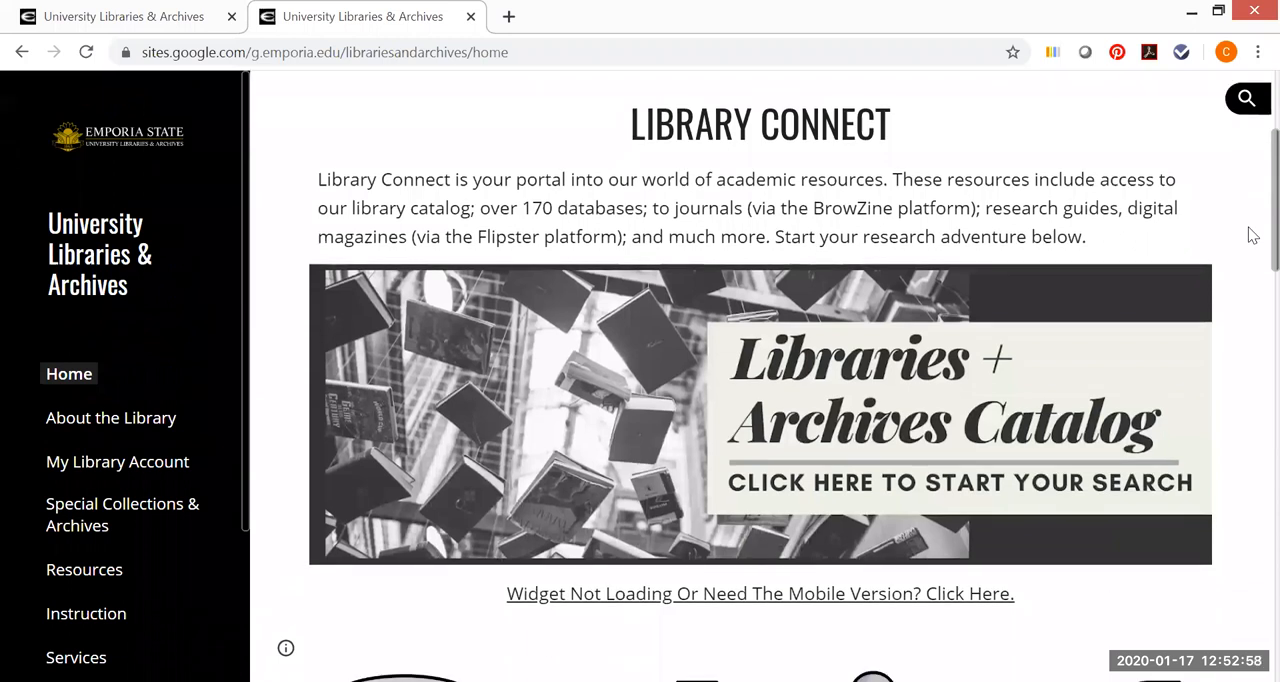
scroll(1252, 230, "down", 1)
scroll(1252, 229, "down", 1)
scroll(1252, 228, "down", 1)
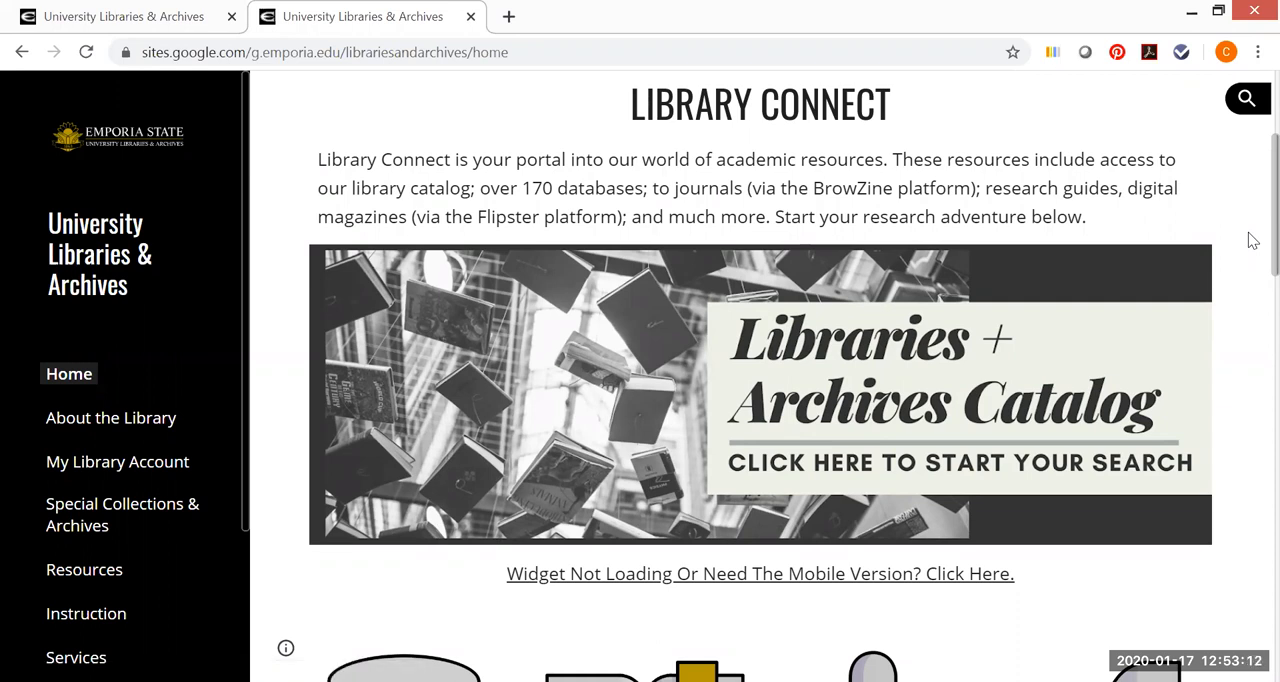
scroll(1253, 240, "down", 1)
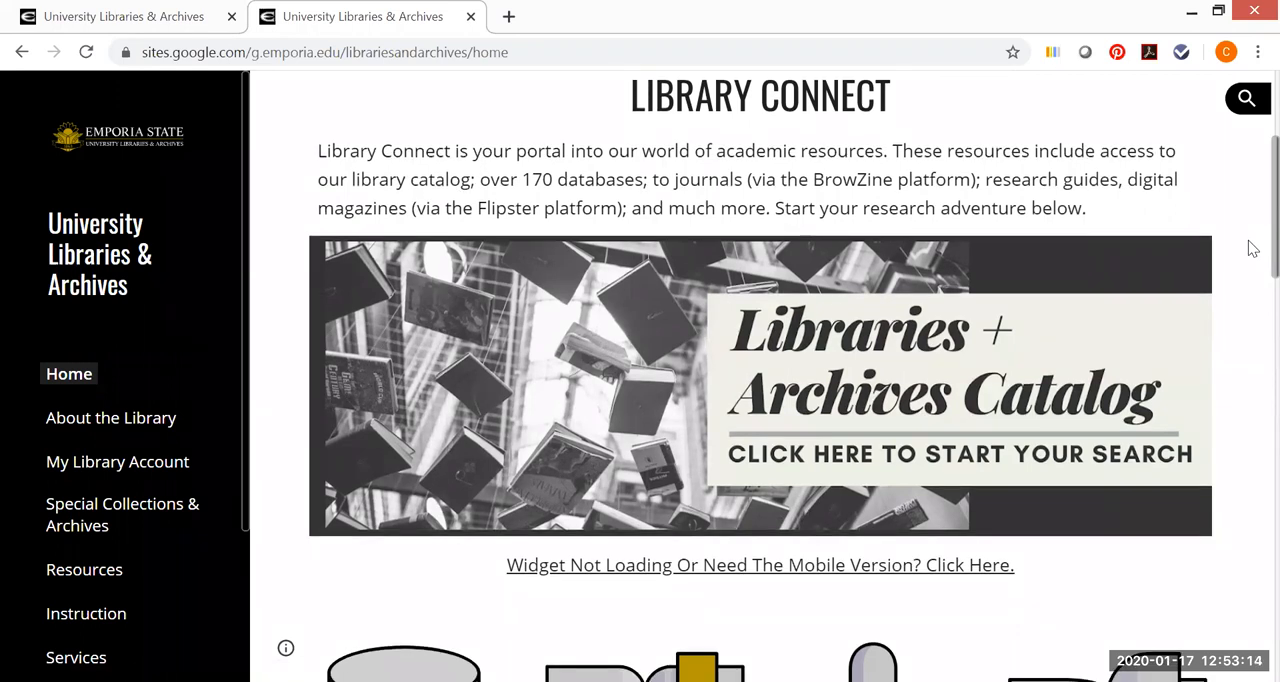
scroll(1253, 252, "down", 1)
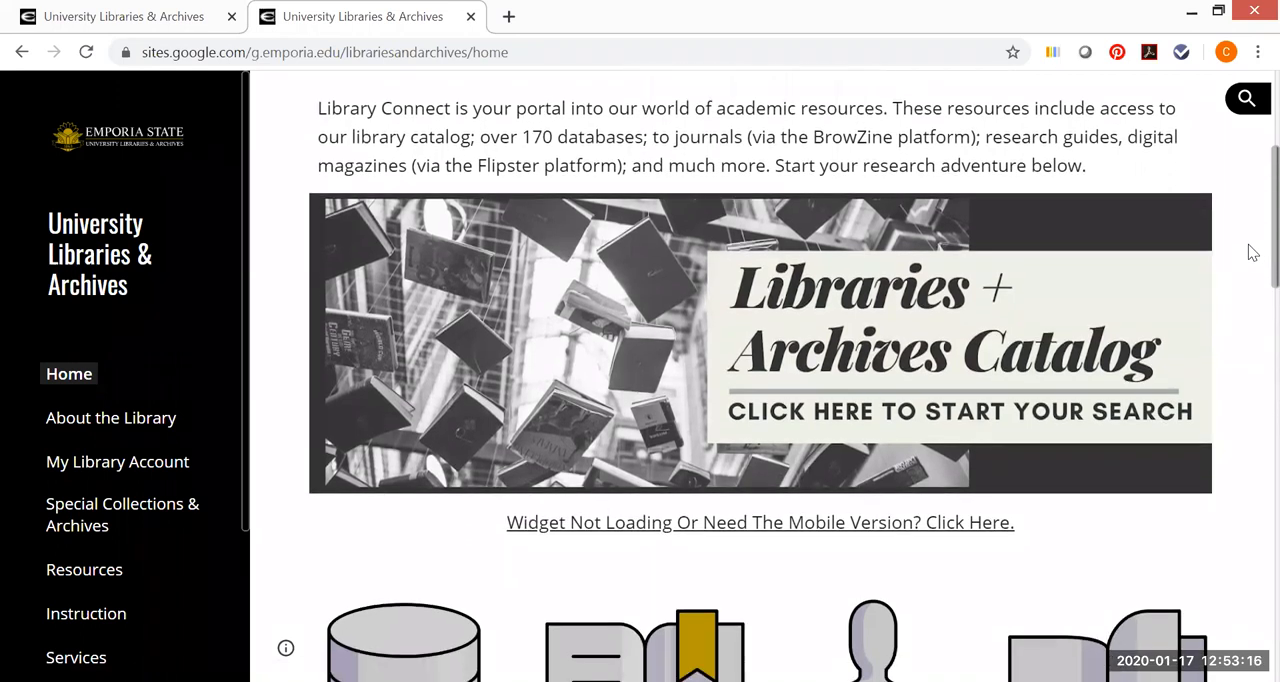
scroll(1253, 252, "down", 1)
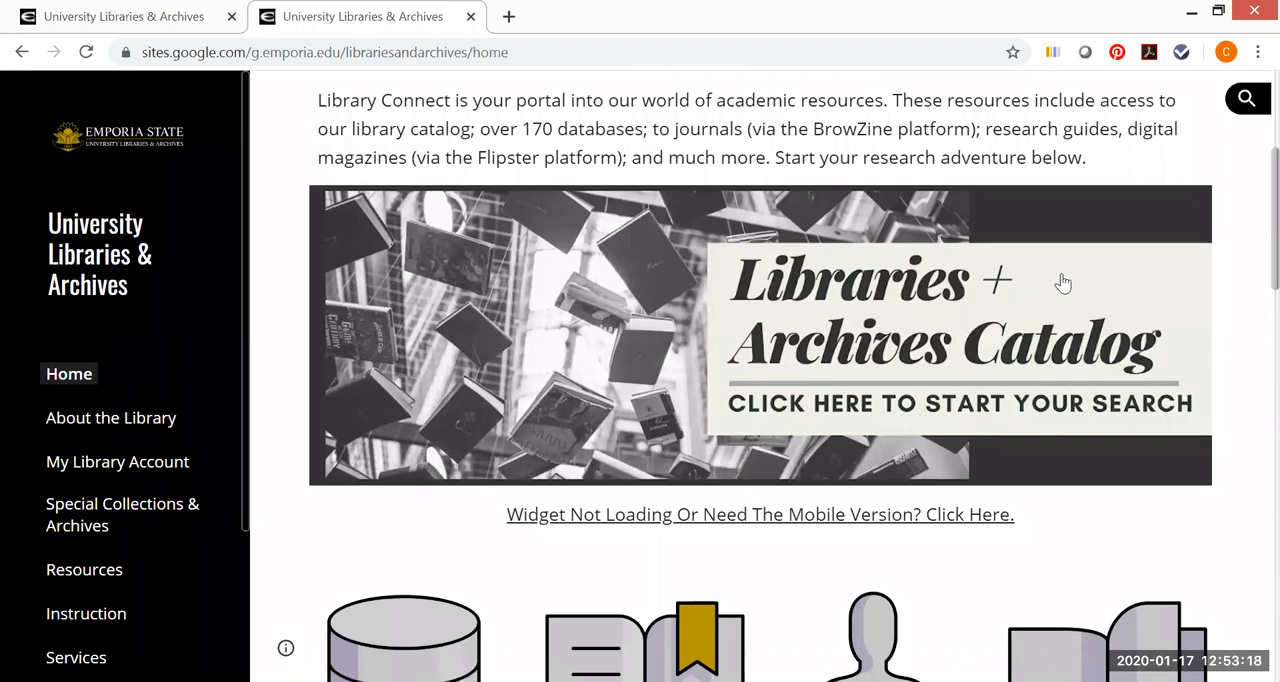
mouse_move(760, 343)
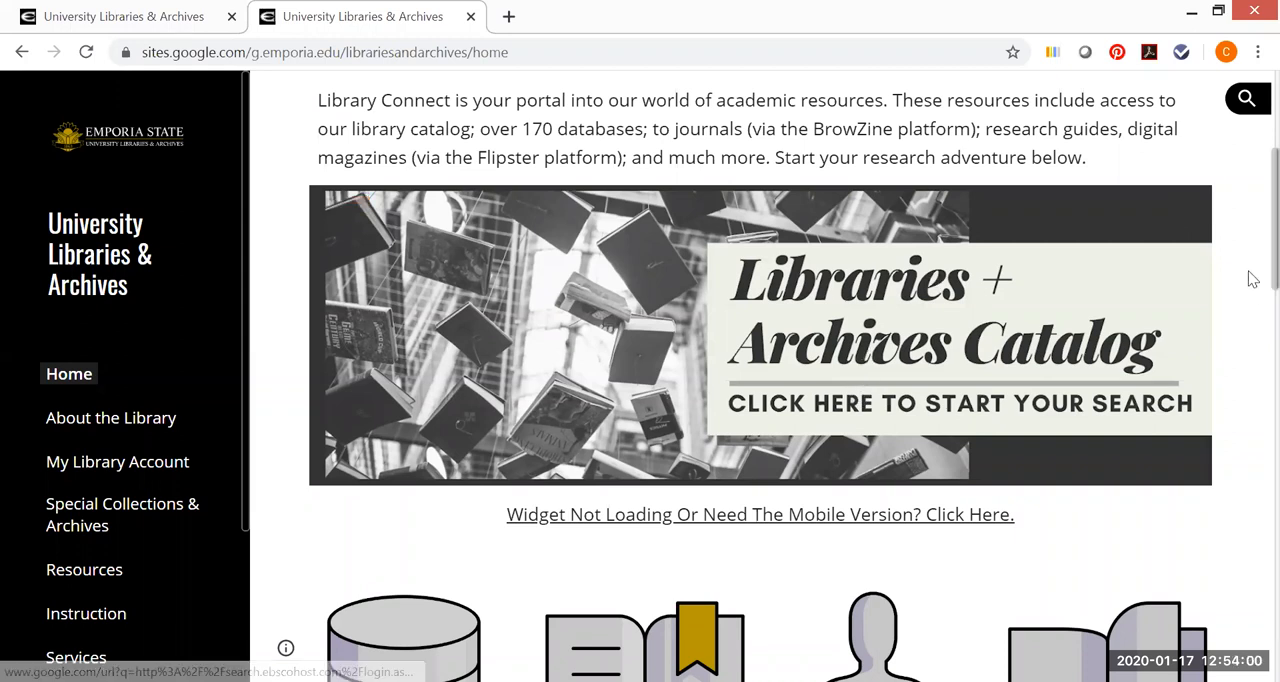
scroll(1252, 294, "down", 1)
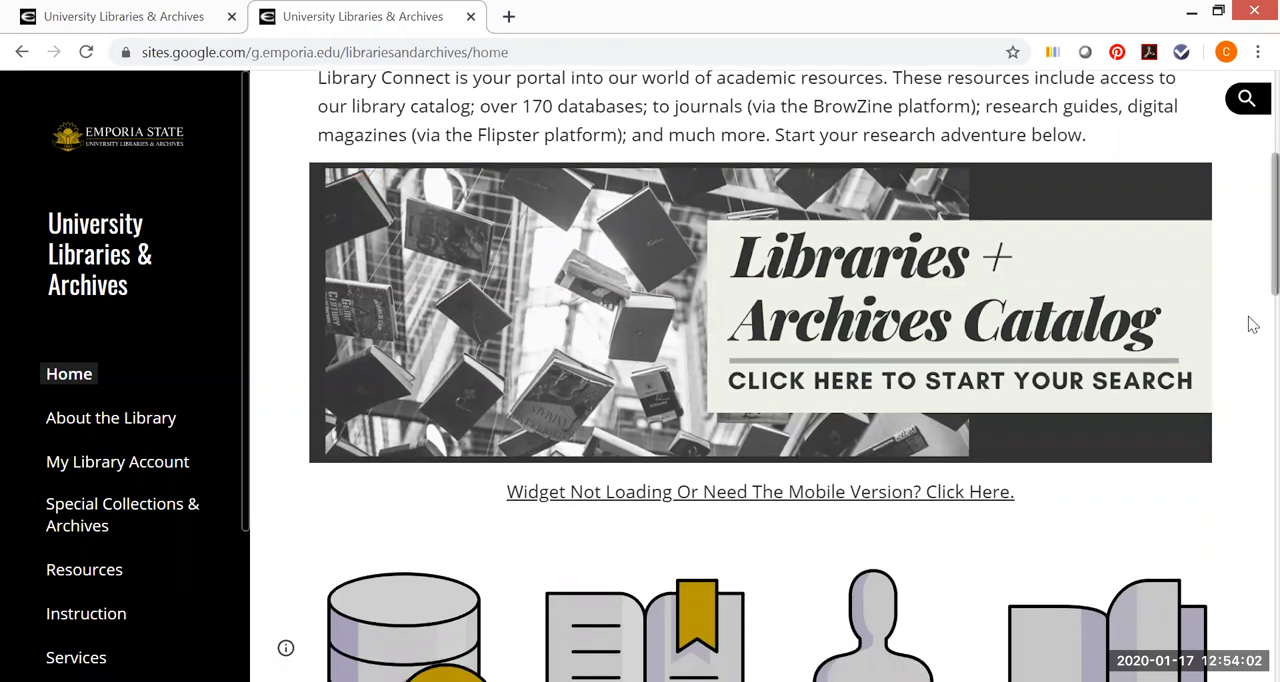
scroll(1253, 340, "down", 3)
scroll(1253, 360, "down", 1)
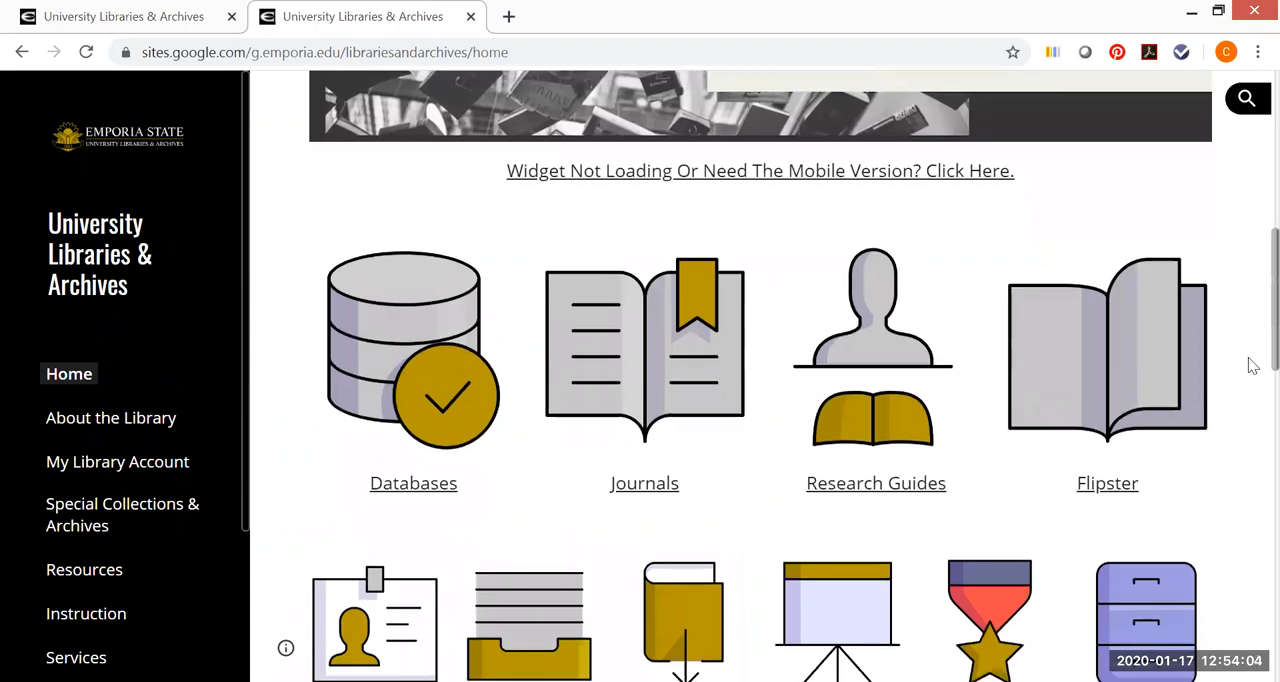
scroll(1253, 375, "down", 1)
scroll(1253, 385, "down", 1)
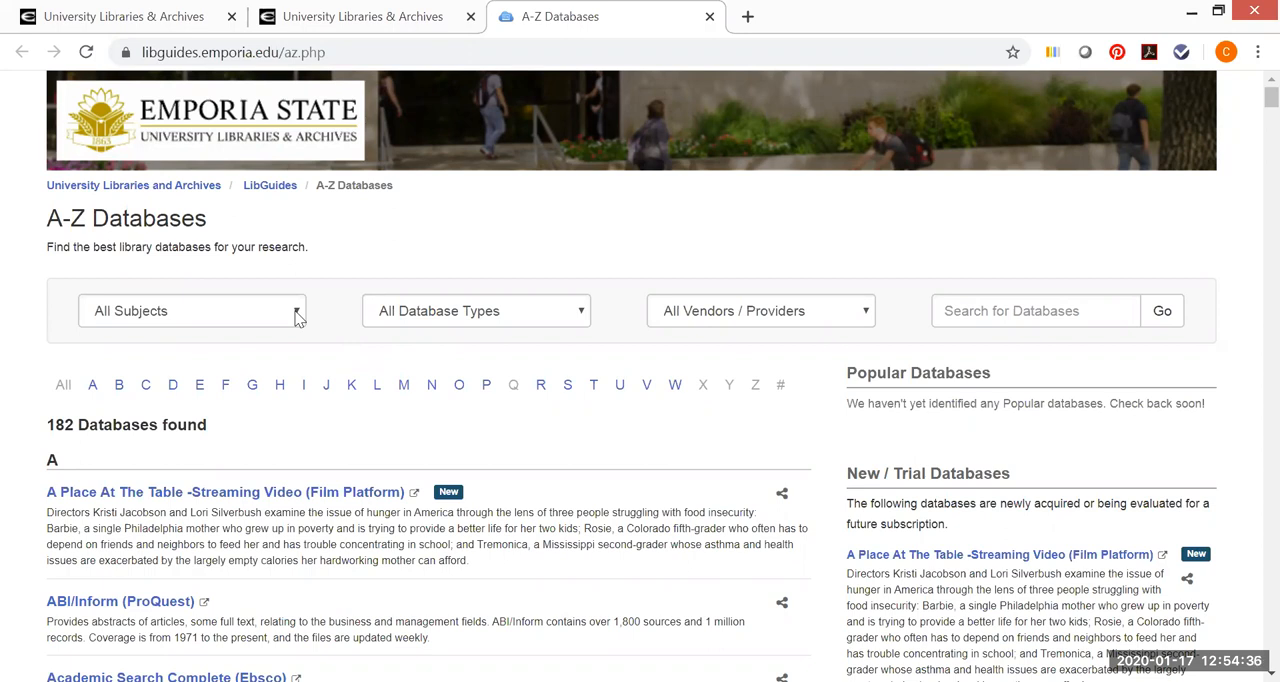
Filter the A-Z Databases list to Library and Information Science (13) via the All Subjects dropdown.
left_click(298, 316)
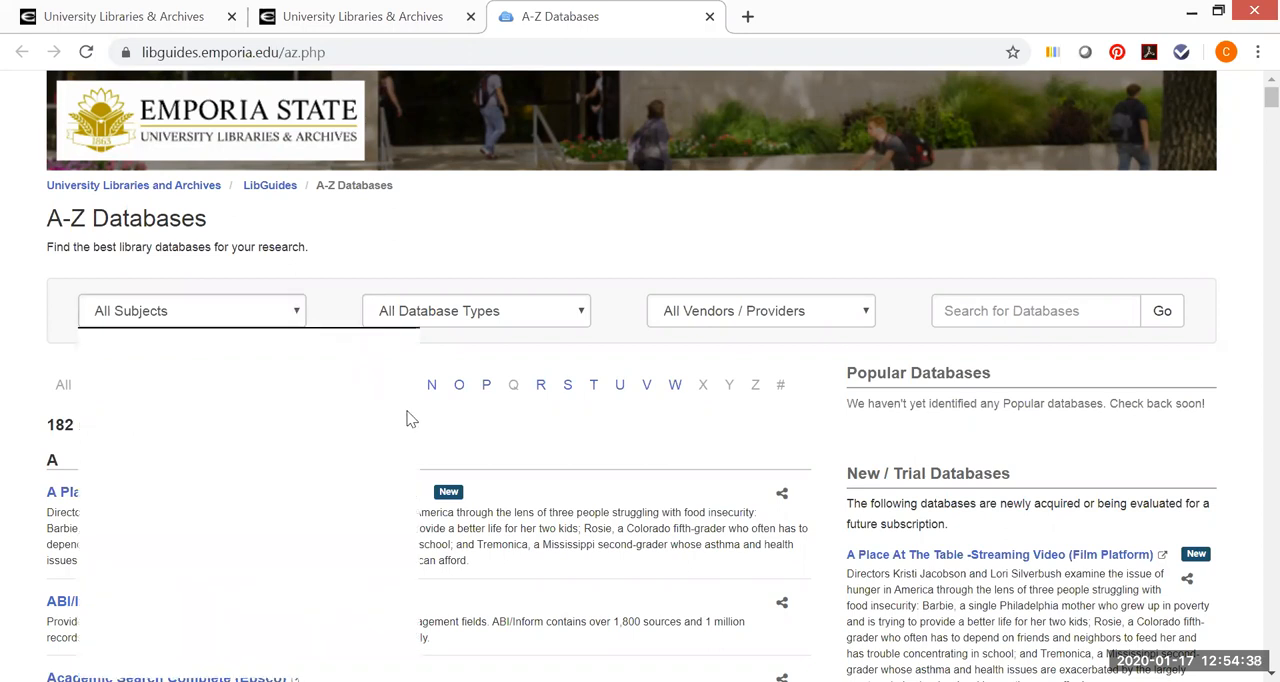
left_click_drag(410, 418, 413, 462)
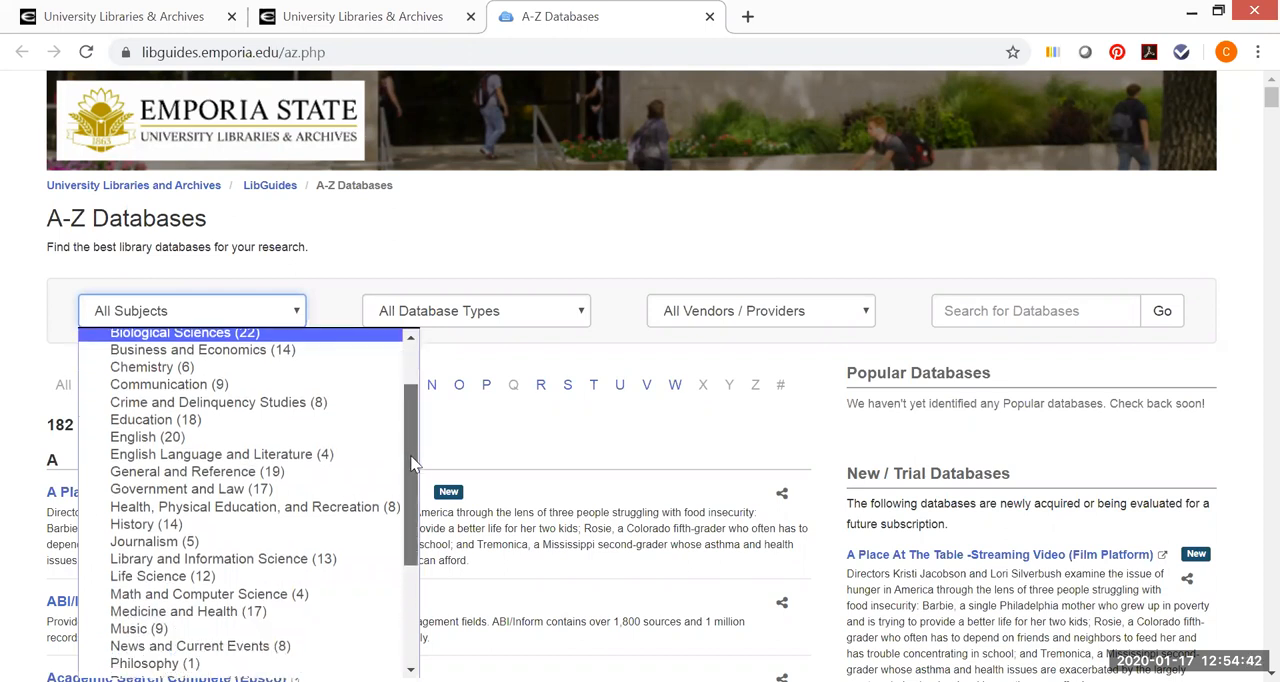
left_click_drag(413, 462, 413, 520)
scroll(360, 500, "down", 1)
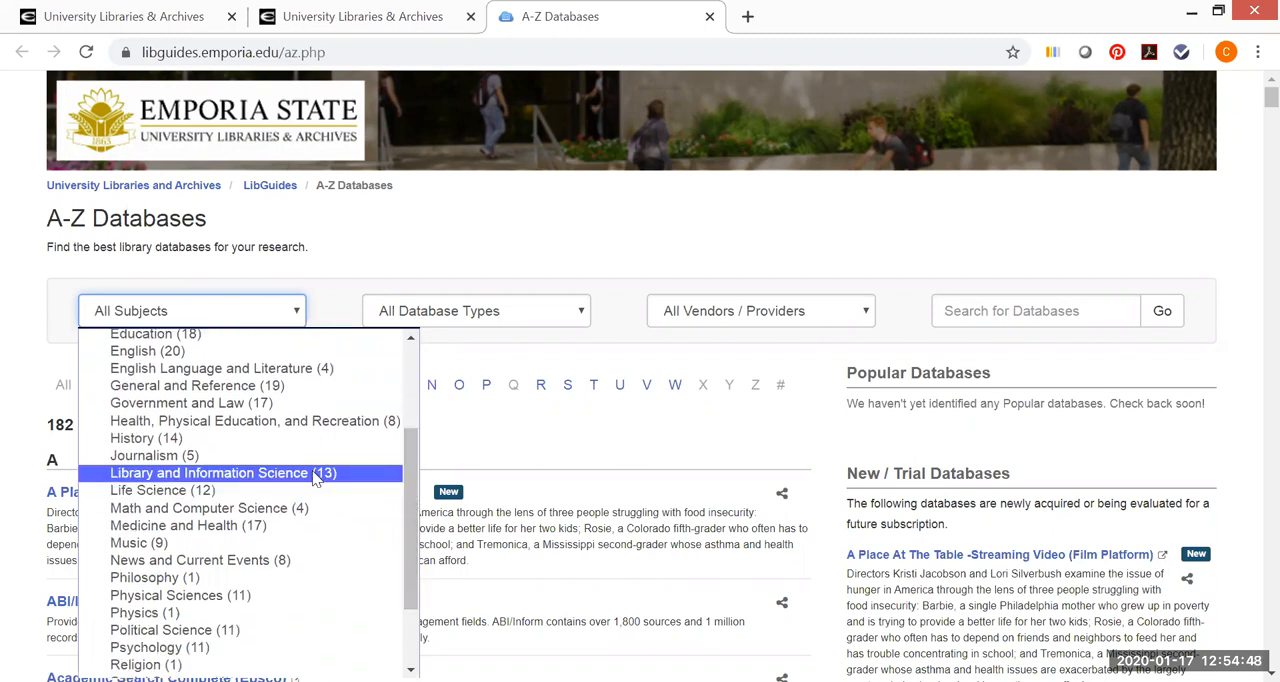
left_click(313, 481)
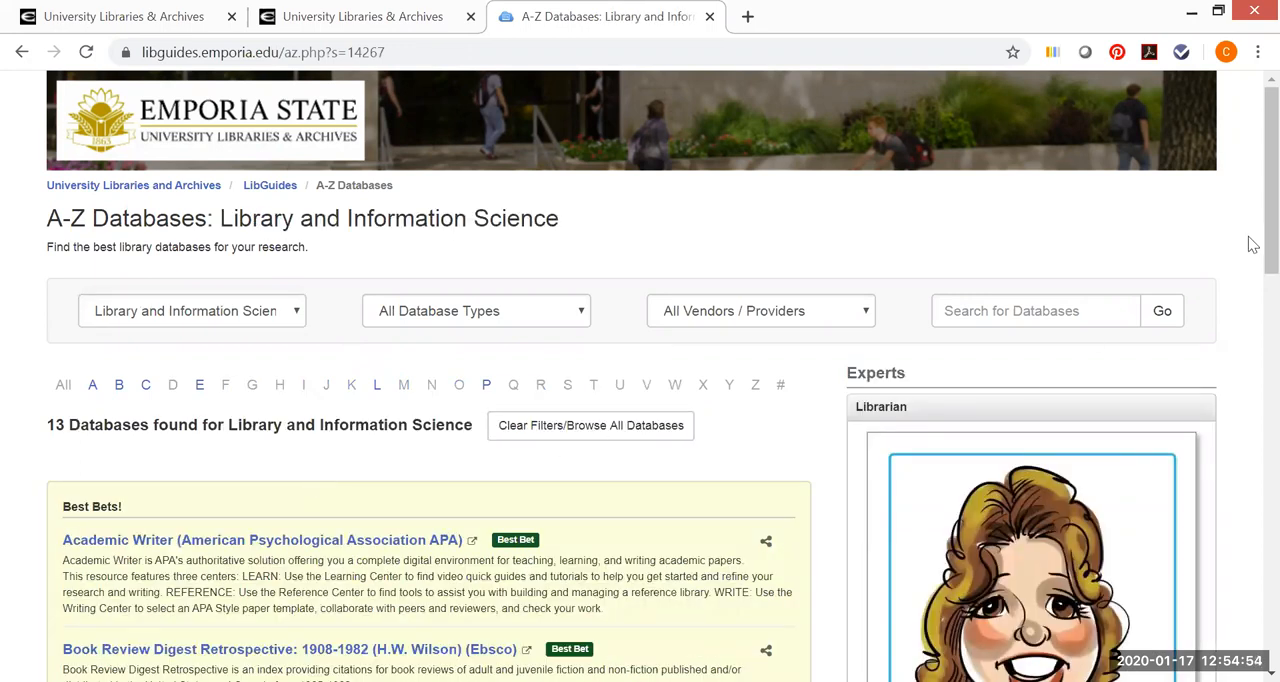
left_click_drag(1253, 245, 1253, 398)
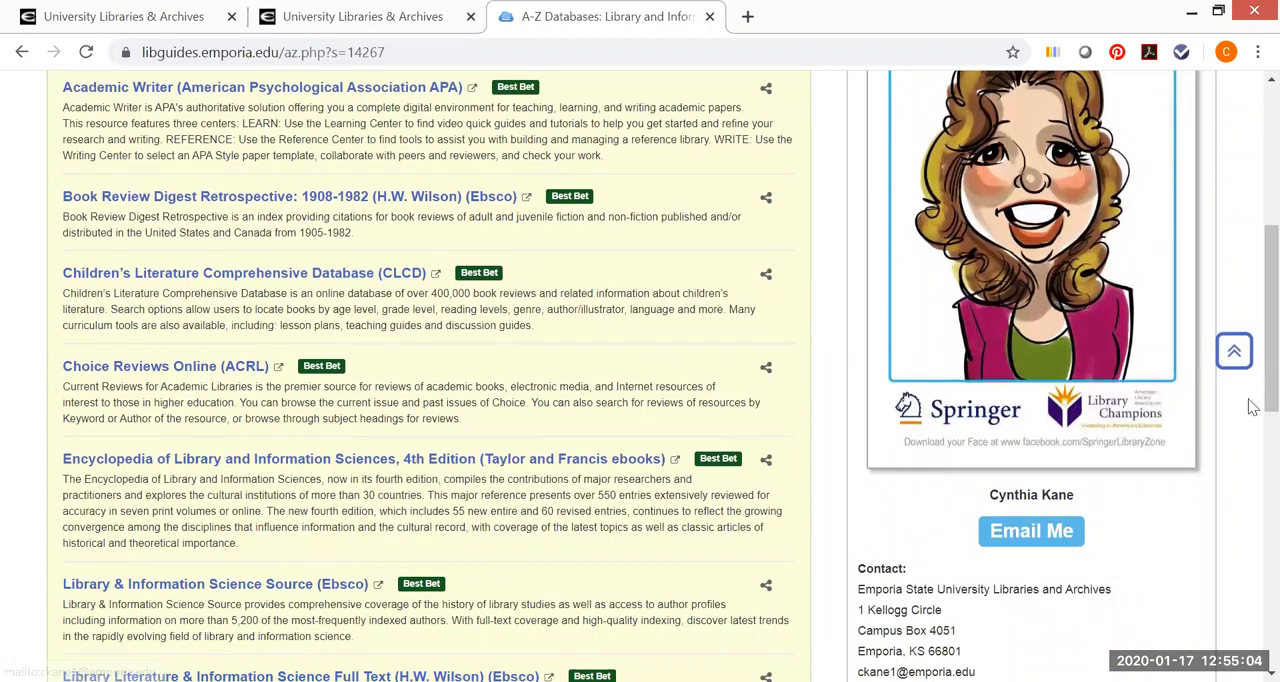
scroll(1100, 500, "down", 1)
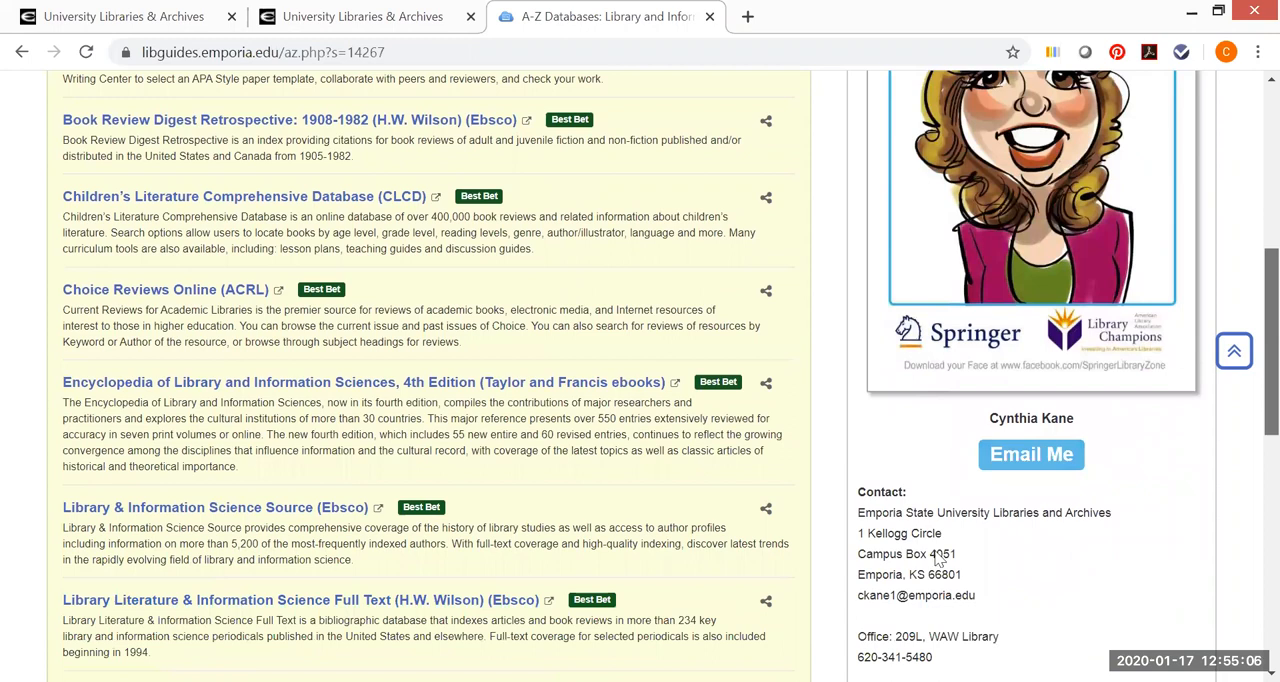
scroll(940, 558, "down", 1)
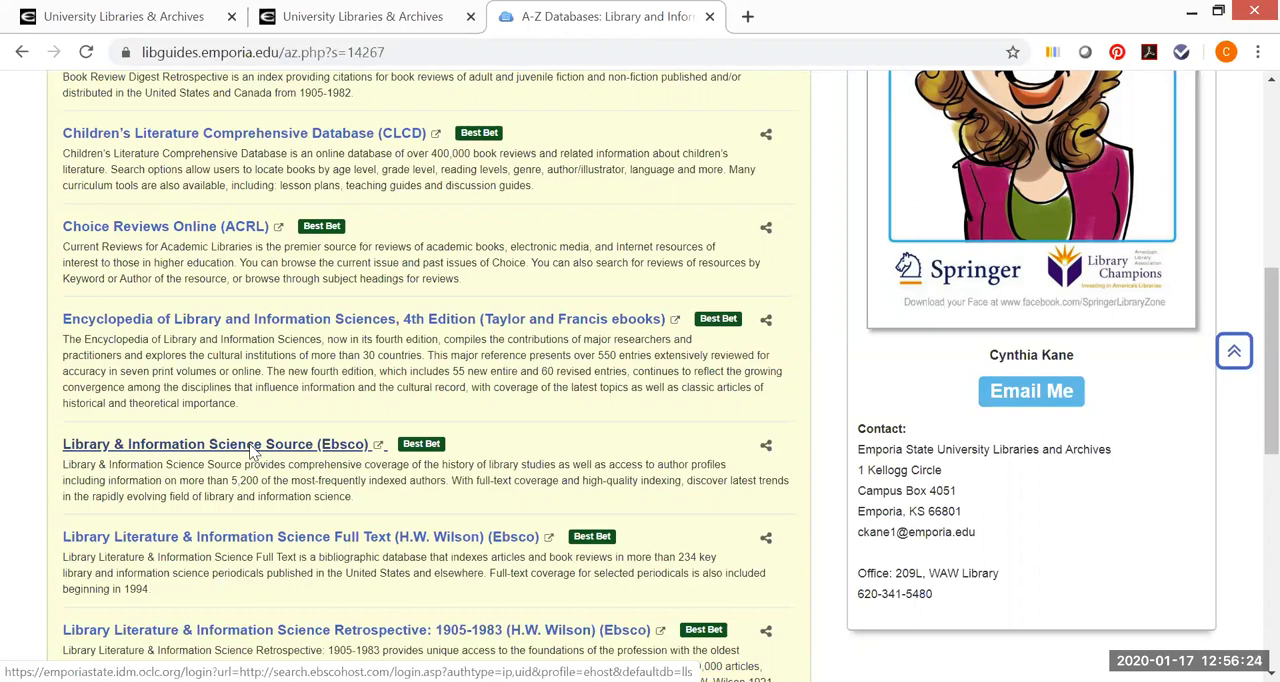
Launch Library & Information Science Source (Ebsco) from the Best Bets list.
left_click(253, 450)
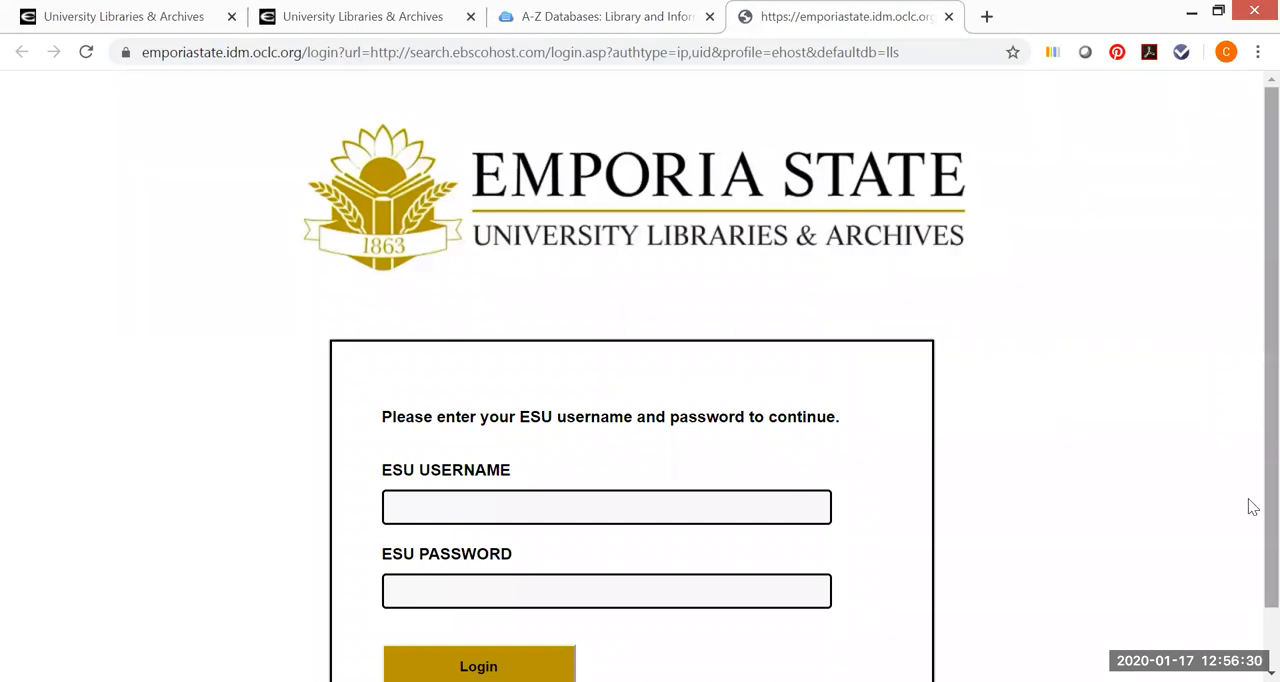
scroll(1253, 505, "down", 1)
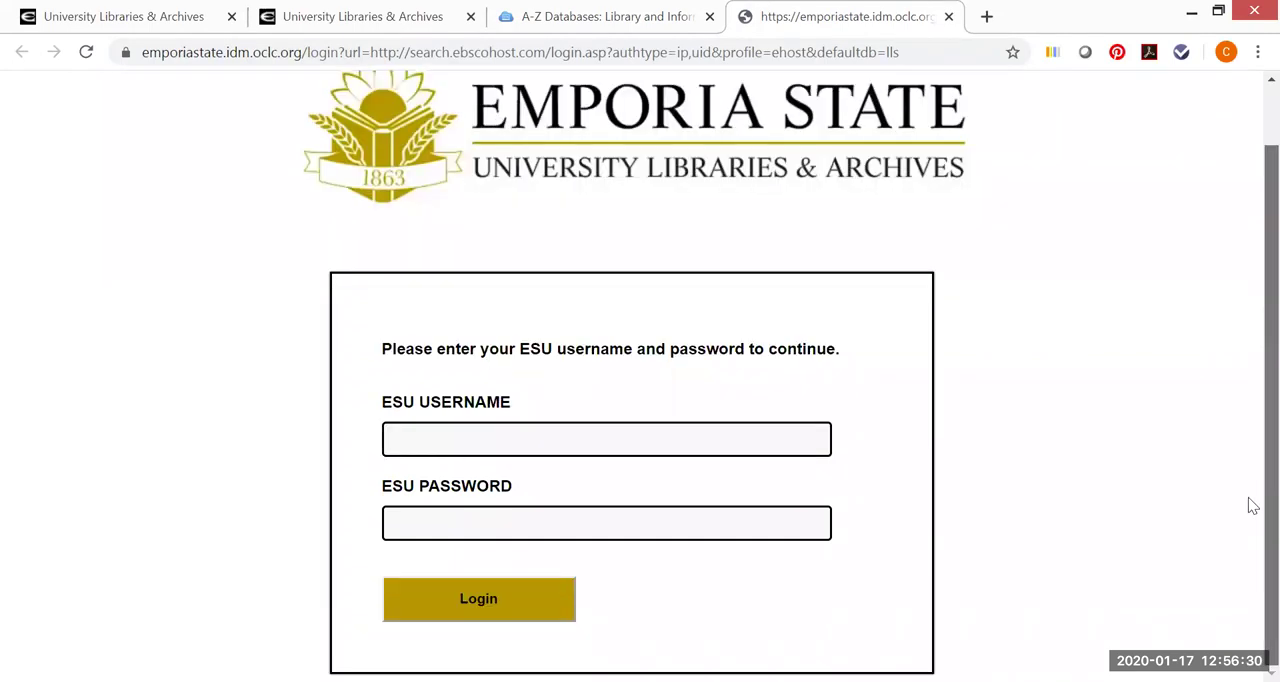
Fill in the ESU username and password and submit the university login.
left_click(682, 443)
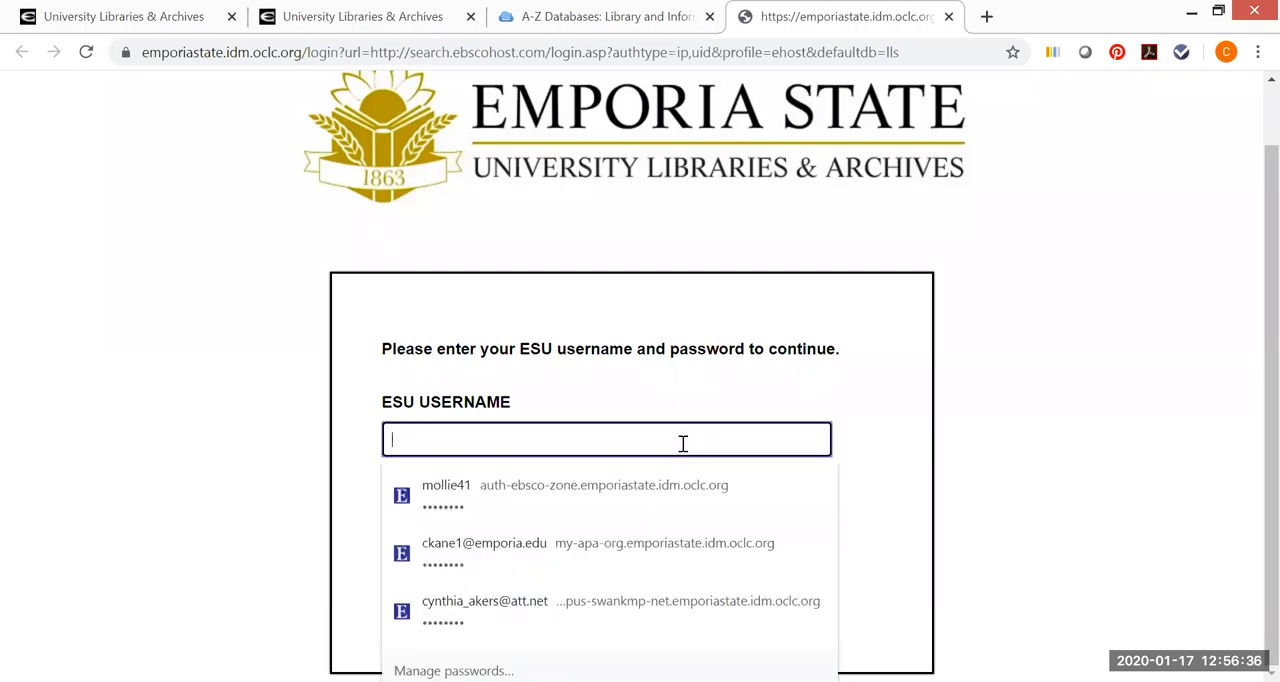
type("ckane1")
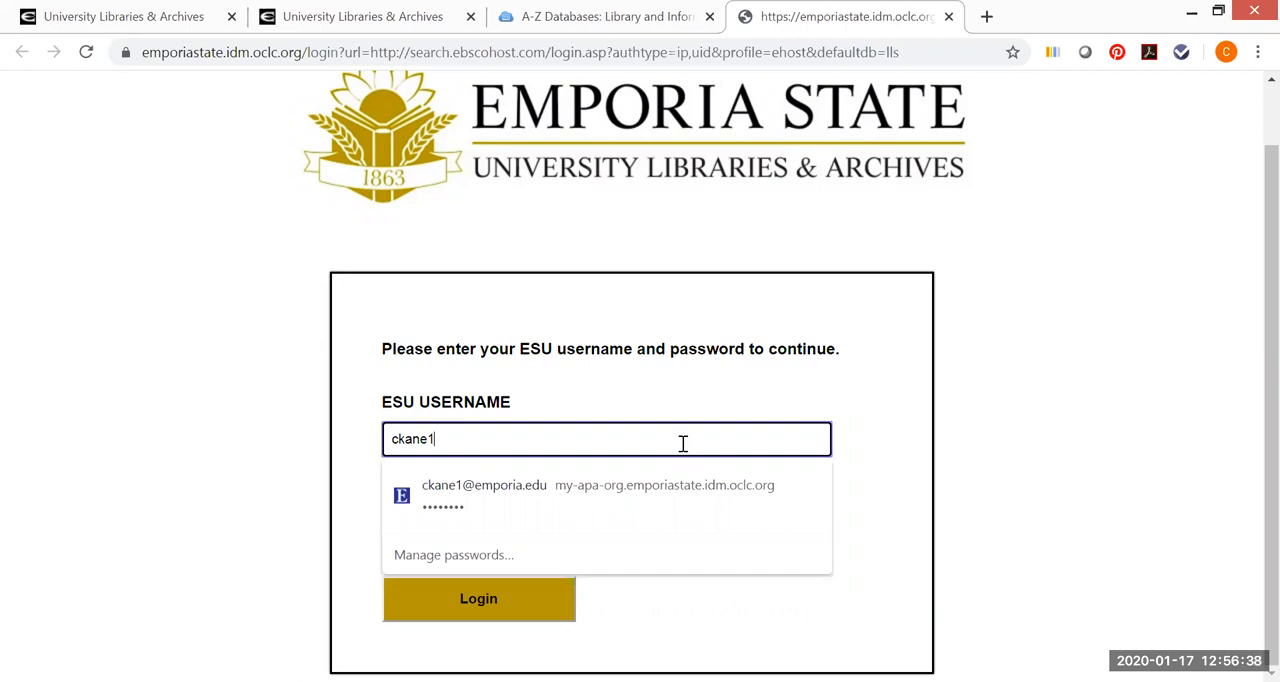
key("Tab")
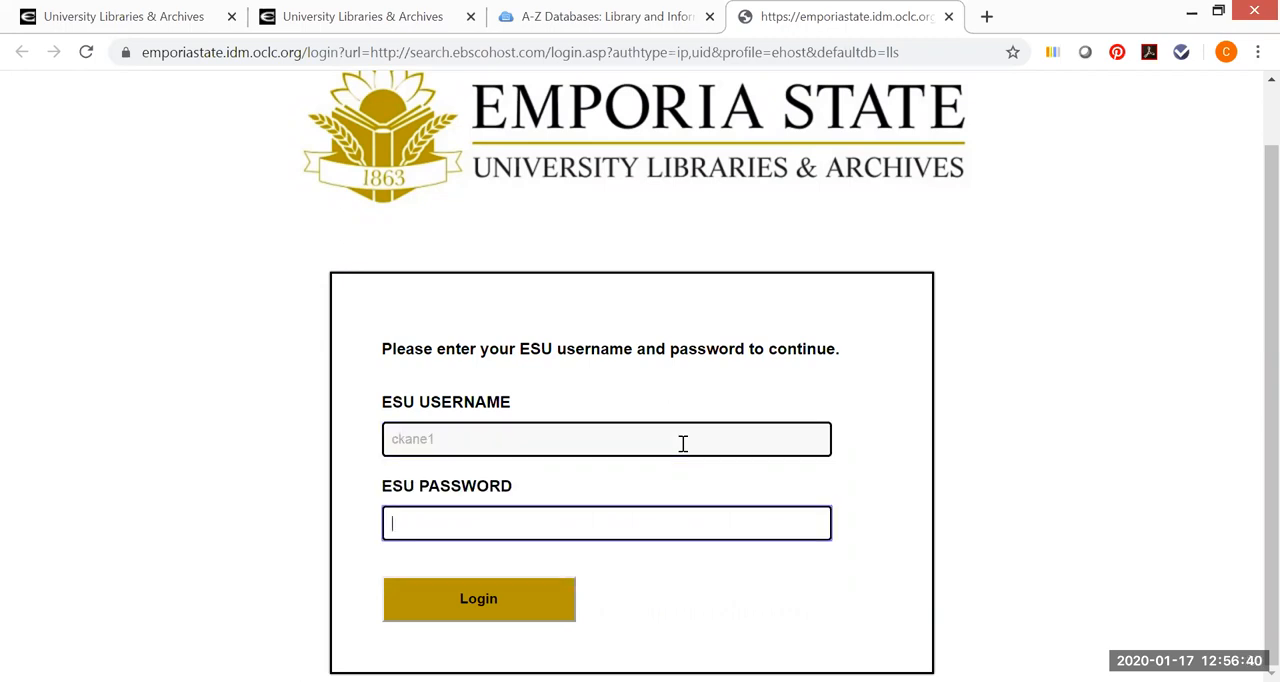
type("•••")
type("••••••••")
type("••••••")
left_click(548, 605)
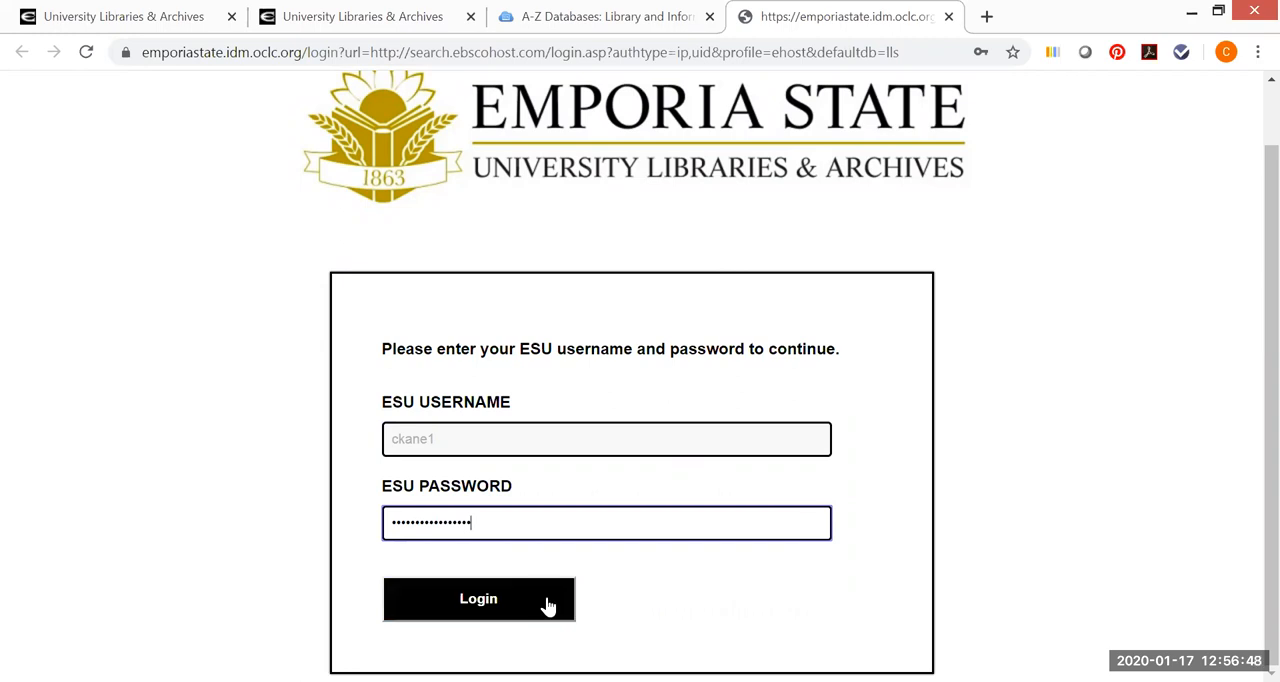
Confirm the login and switch from Basic Search to the three-row Advanced Search form.
left_click(548, 605)
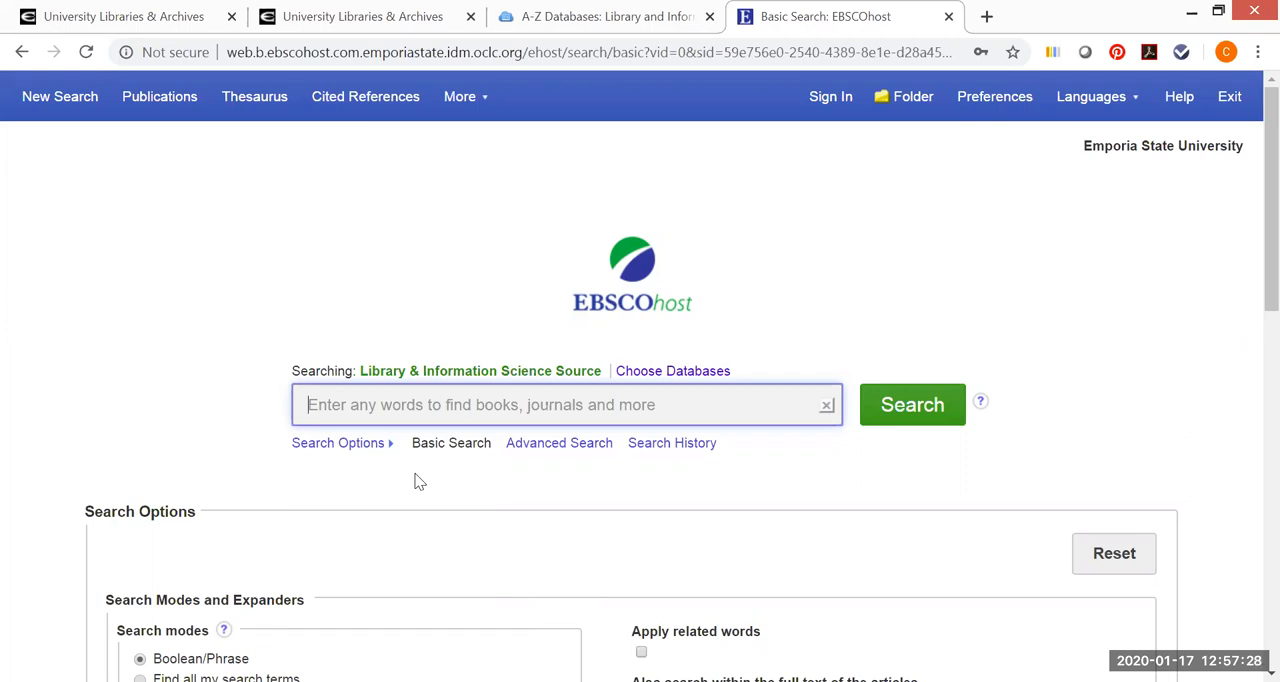
left_click(555, 448)
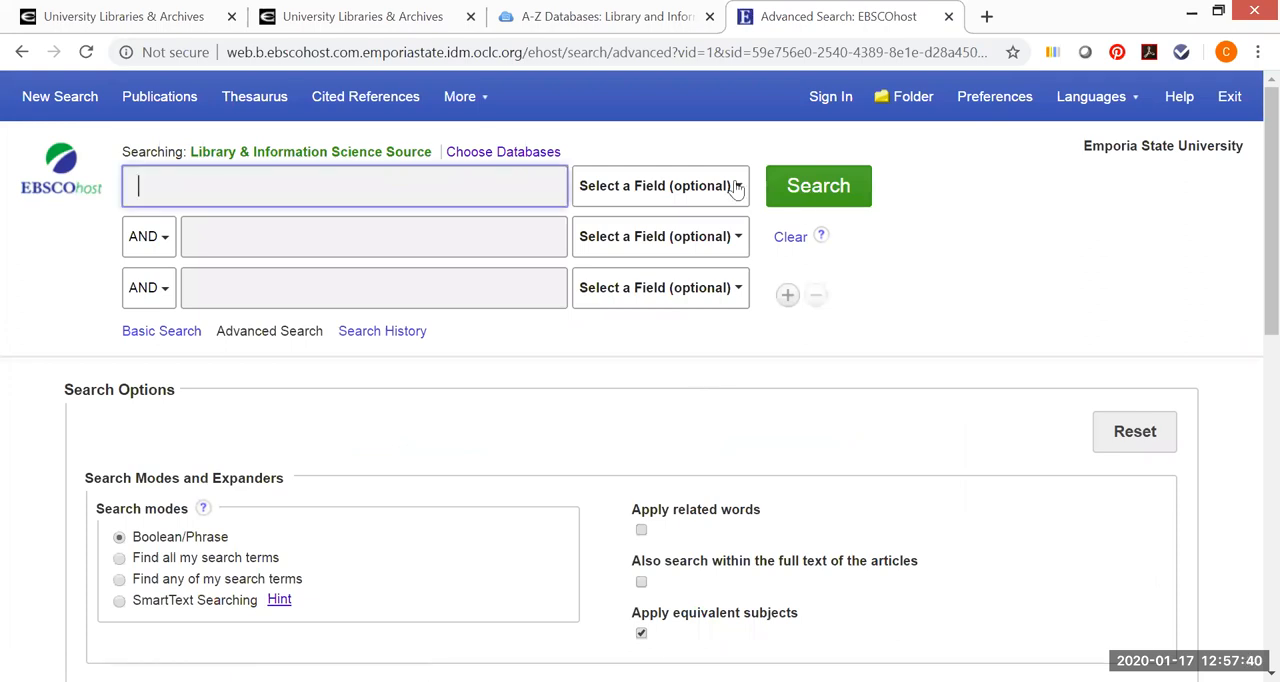
Set the field selector of all three search rows to AB Abstract.
left_click(737, 186)
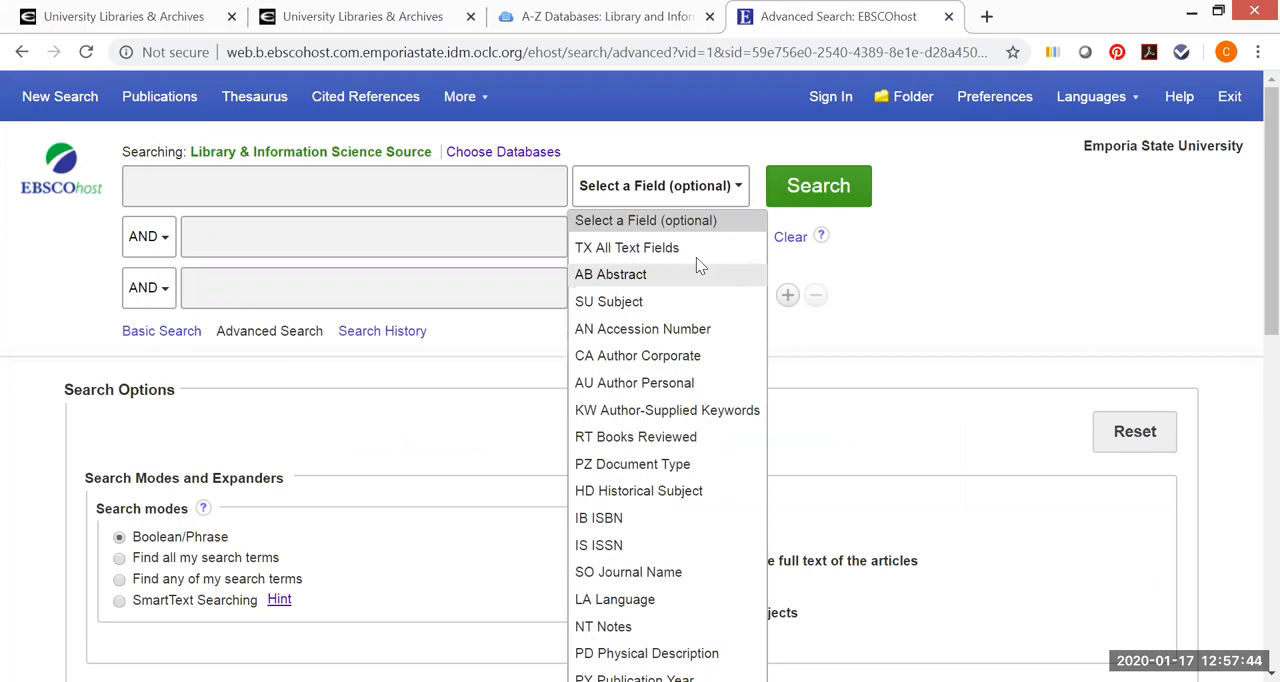
left_click(696, 268)
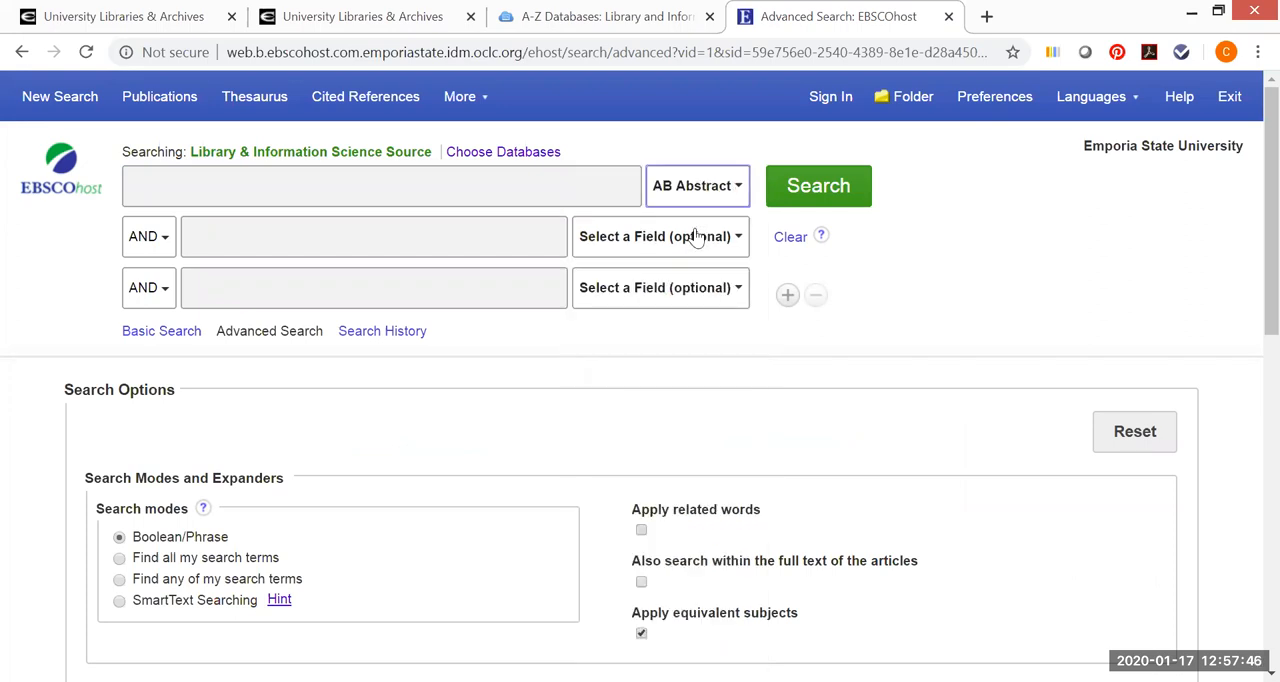
left_click(695, 237)
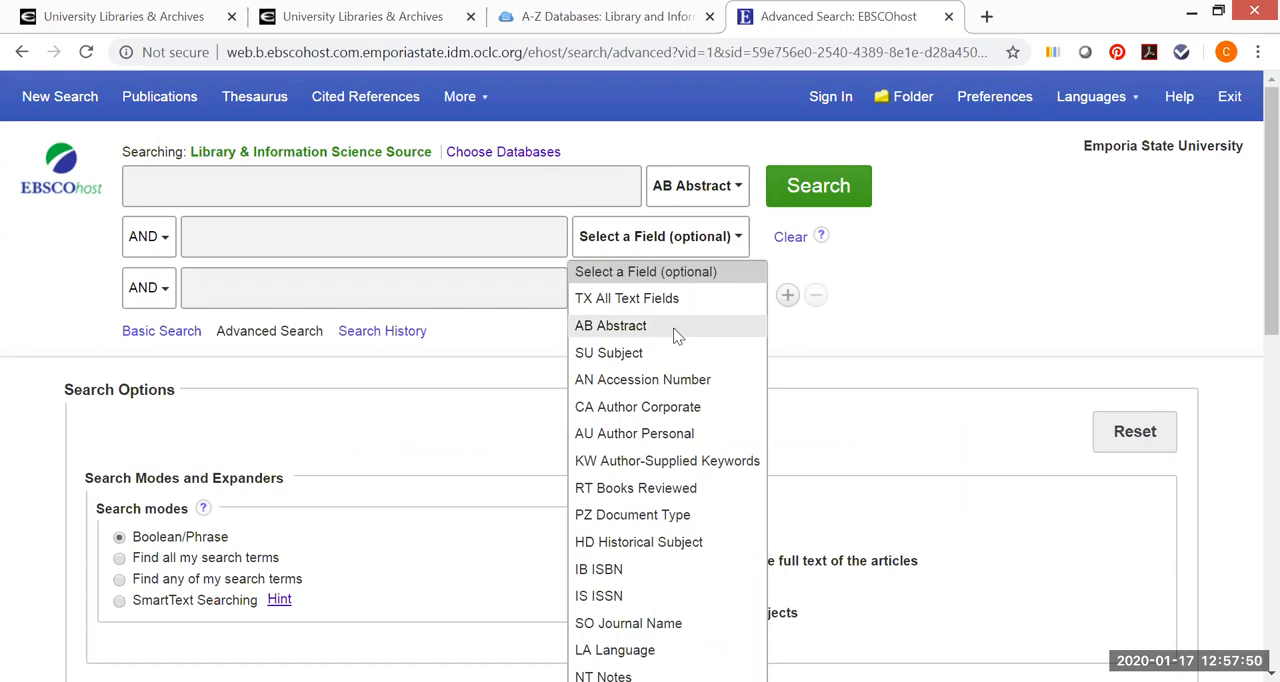
left_click(673, 327)
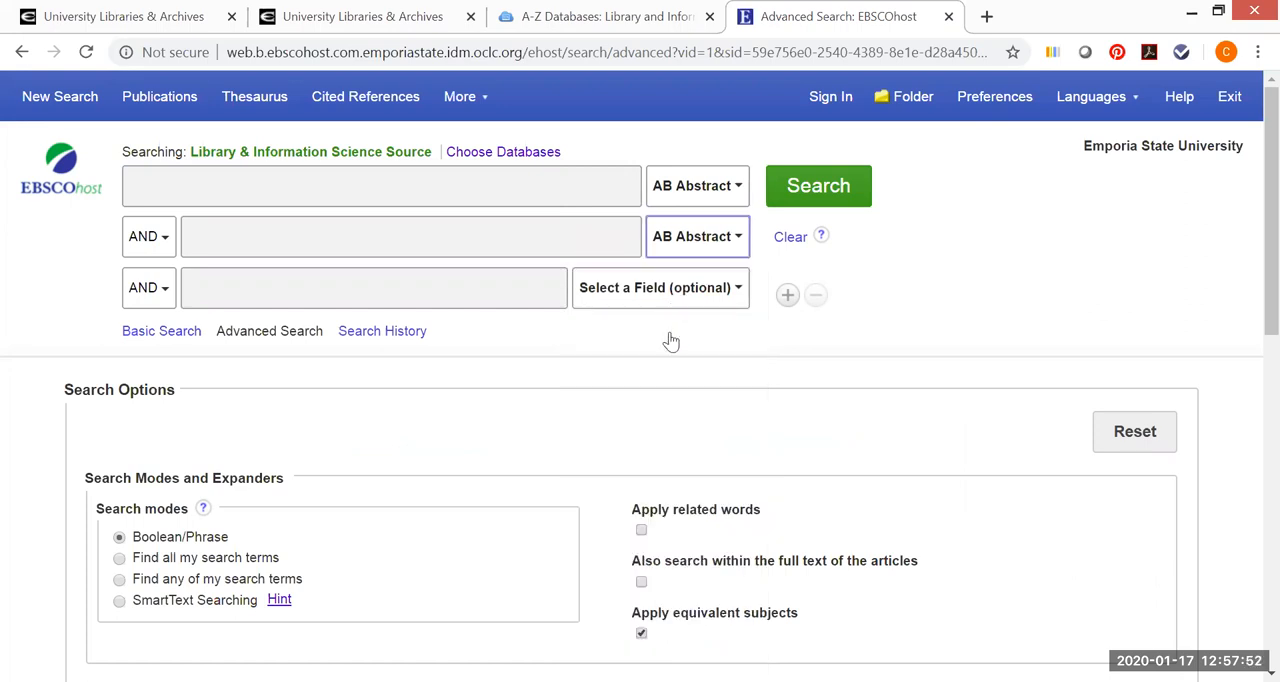
left_click(660, 287)
left_click(657, 382)
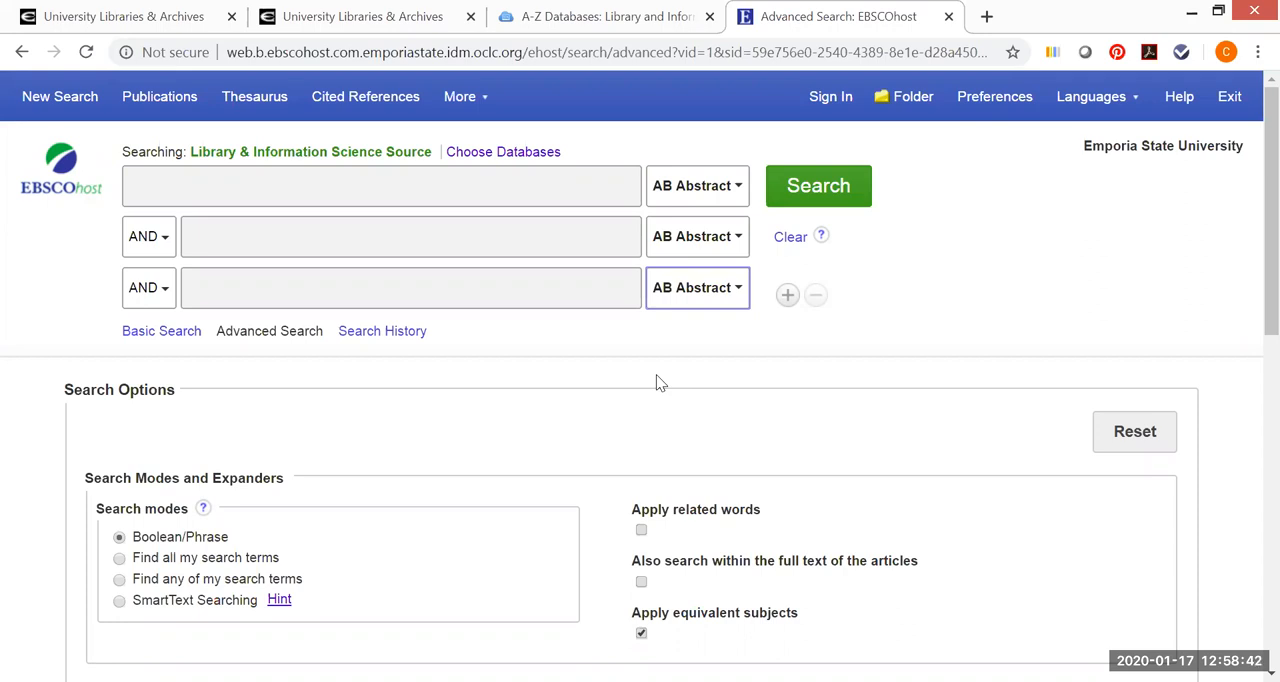
Enter "public librar" in the first row and accept the suggestion "public library or public libraries or public library services".
left_click(485, 185)
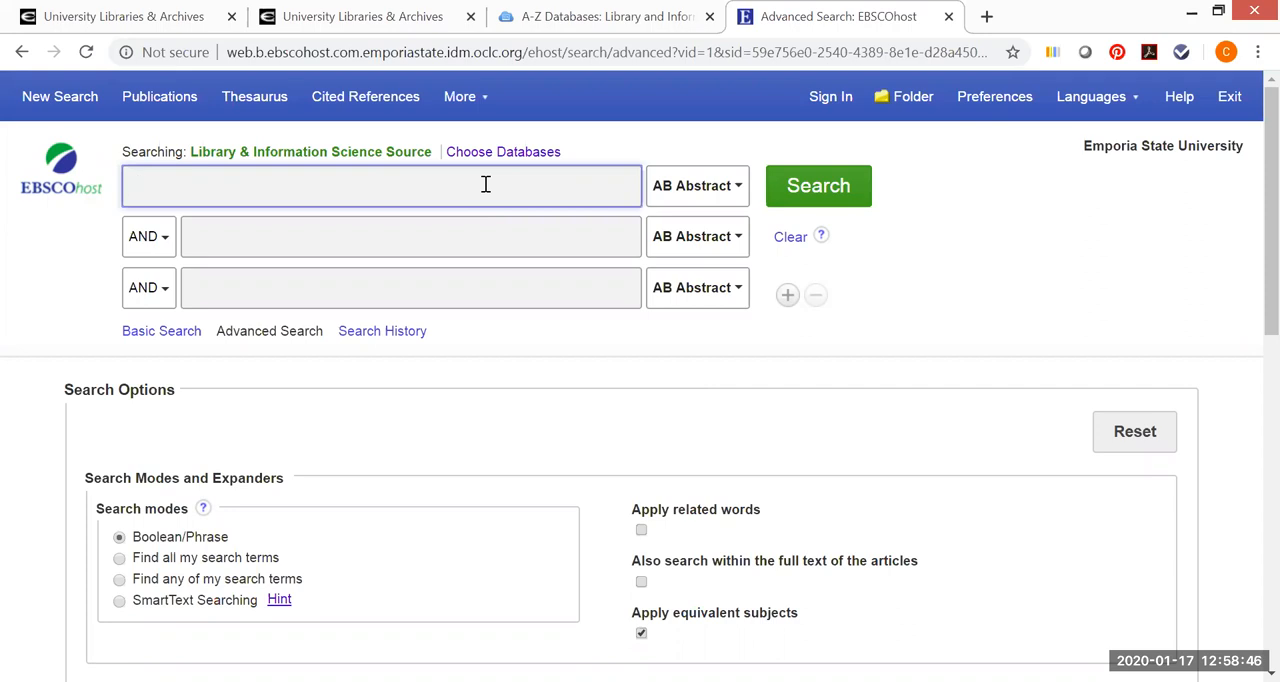
type("pu")
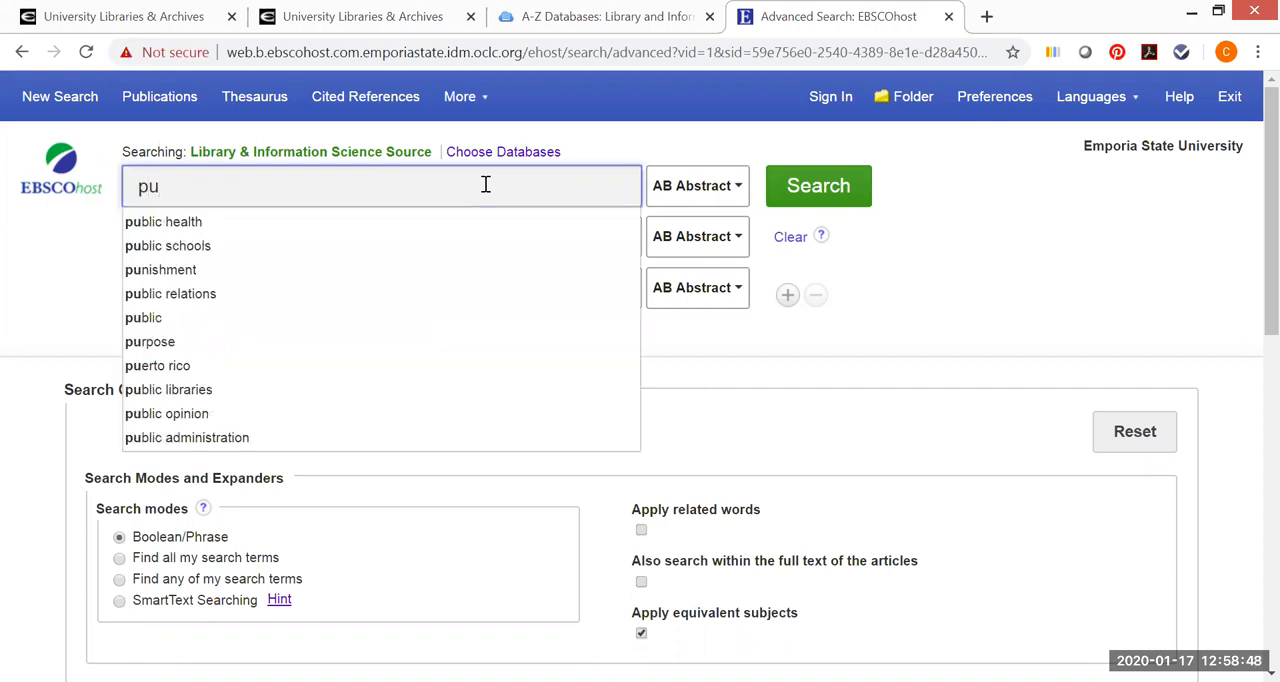
type("blic lib")
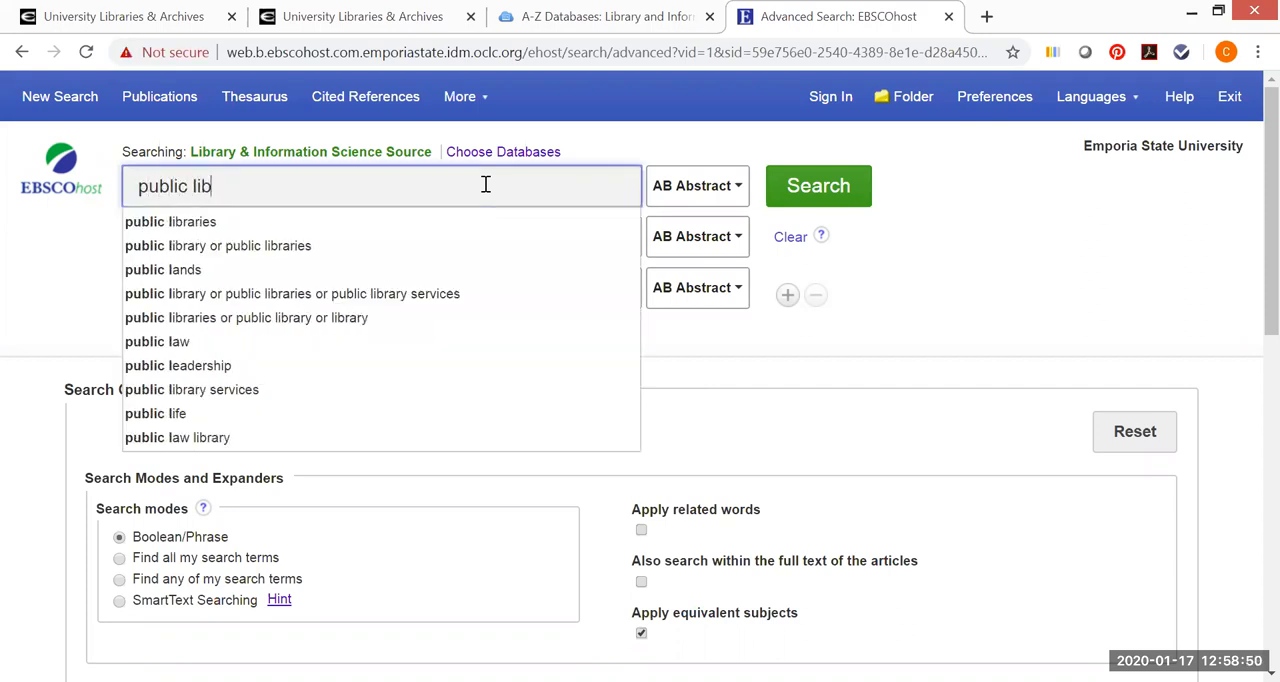
type("raries")
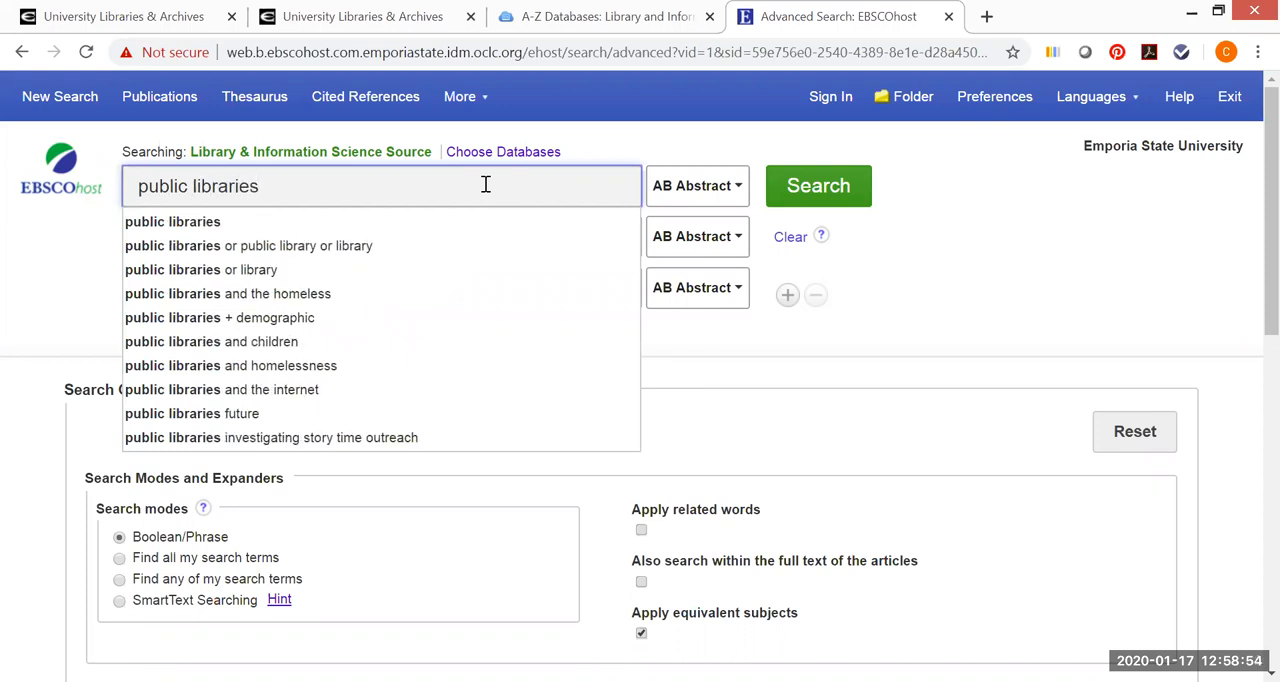
key("BackSpace")
key("BackSpace")
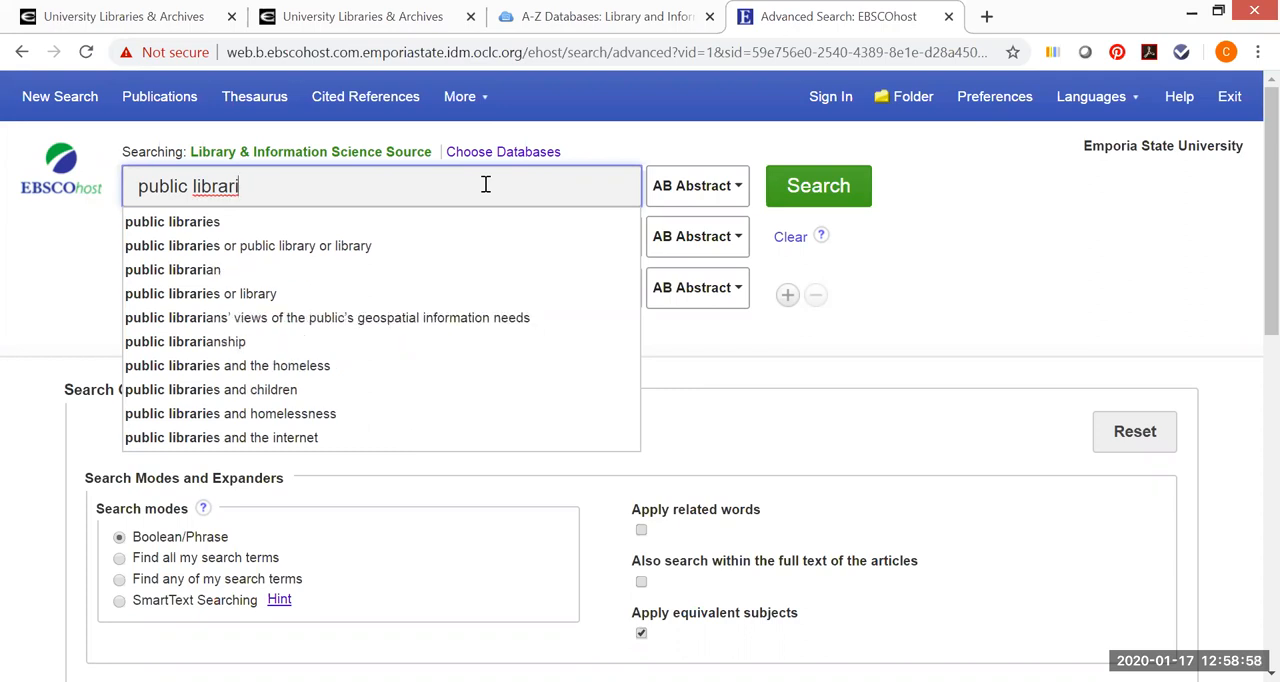
key("BackSpace")
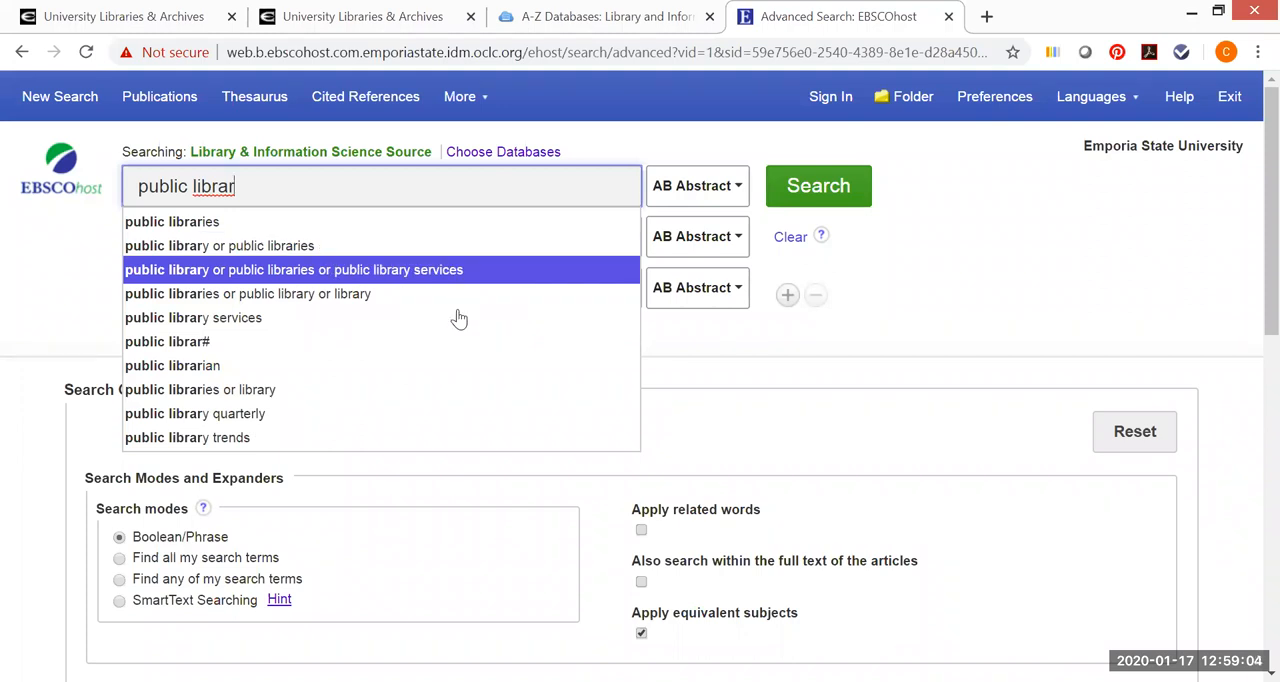
key("Down")
key("Down")
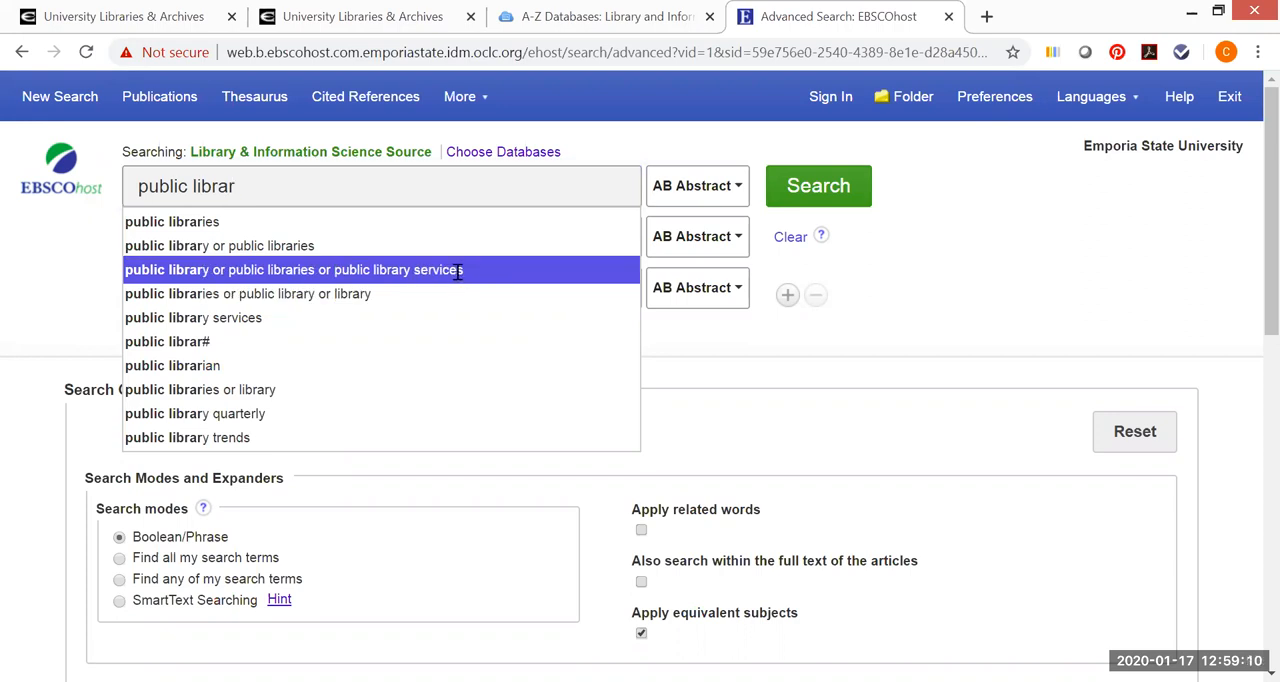
left_click(457, 274)
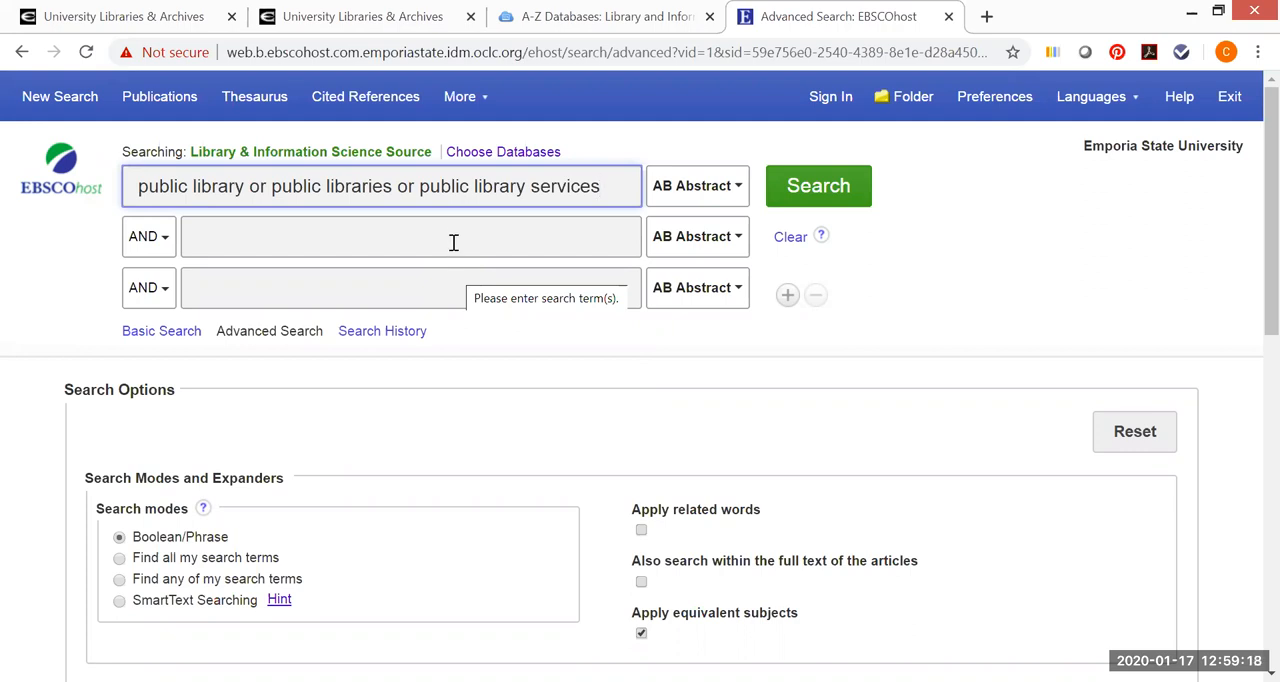
Enter programming as the second search concept and move to the third row.
left_click(455, 236)
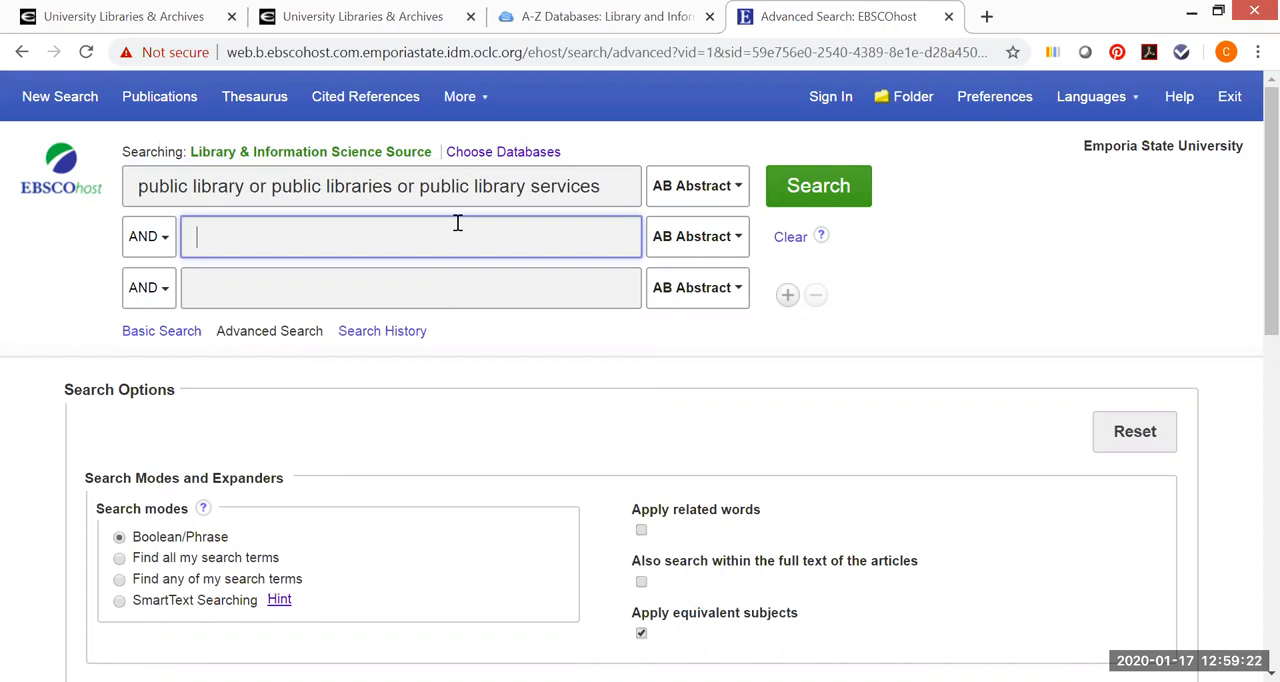
type("prog")
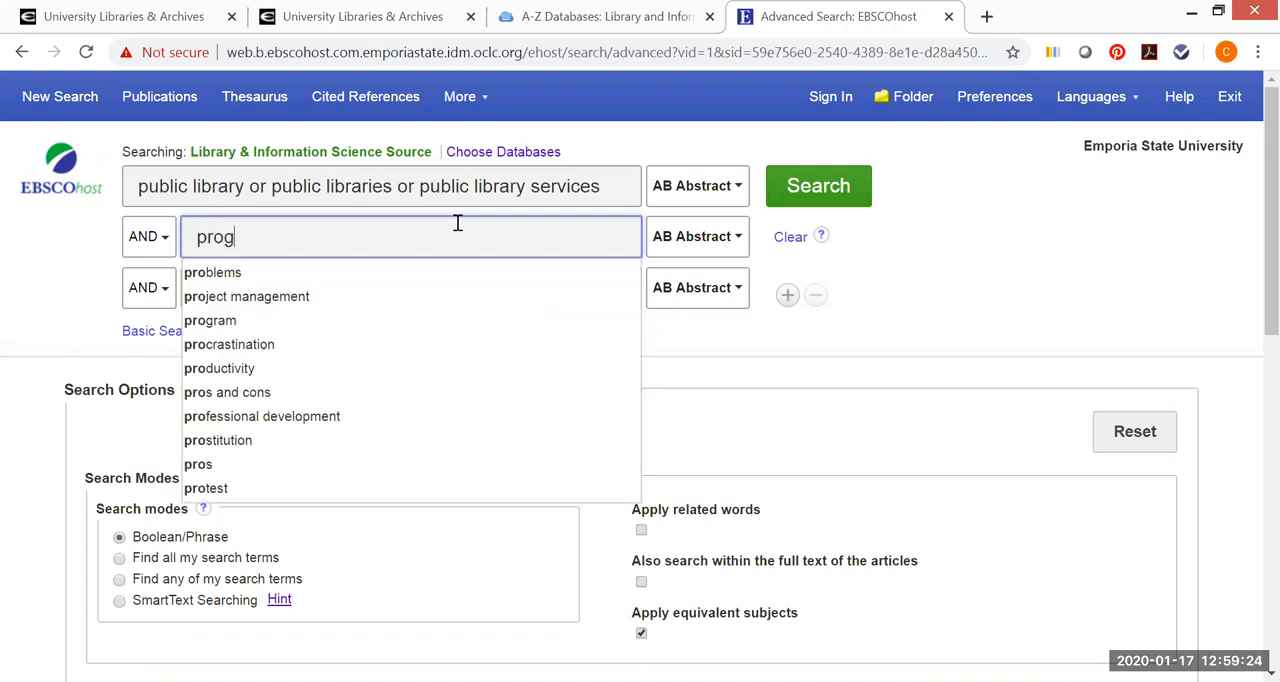
type("ra")
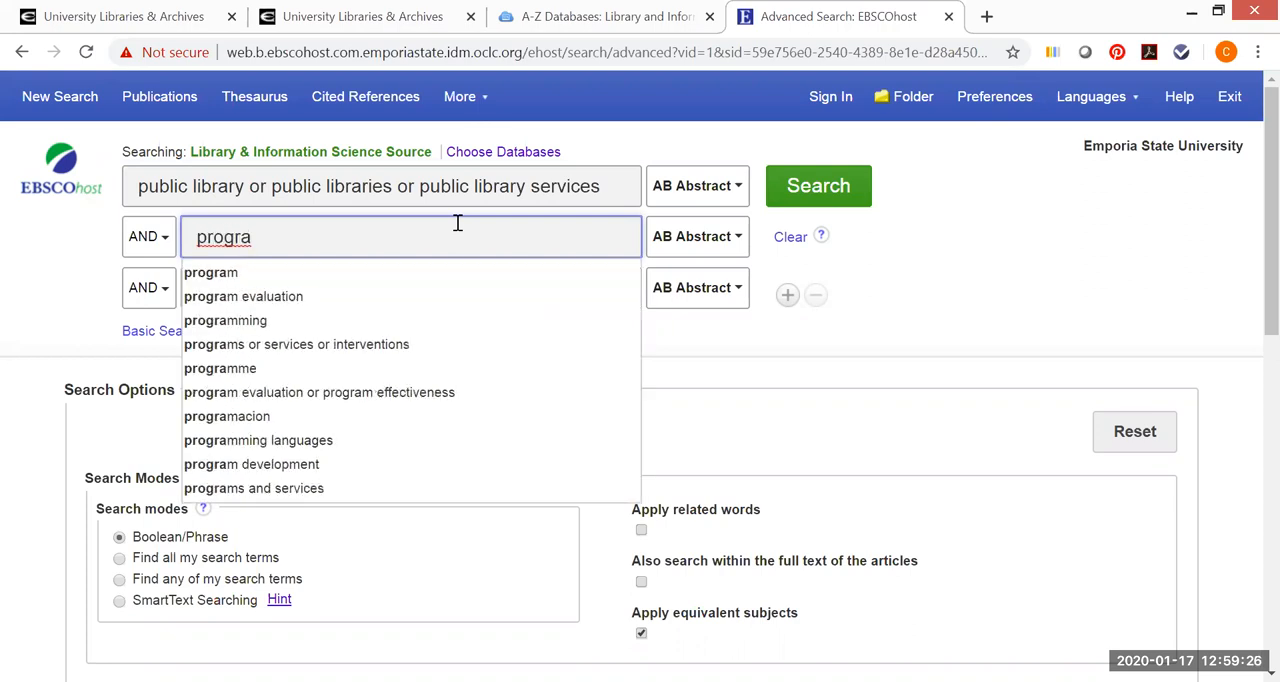
type("m")
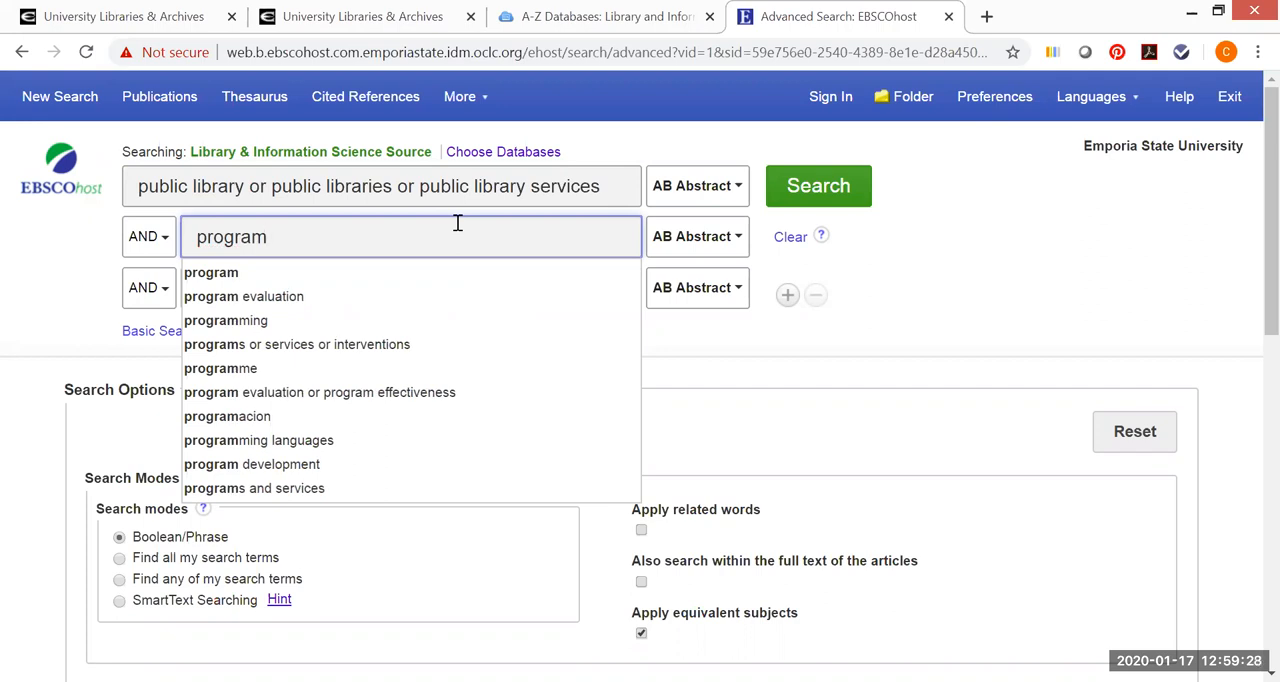
type("m")
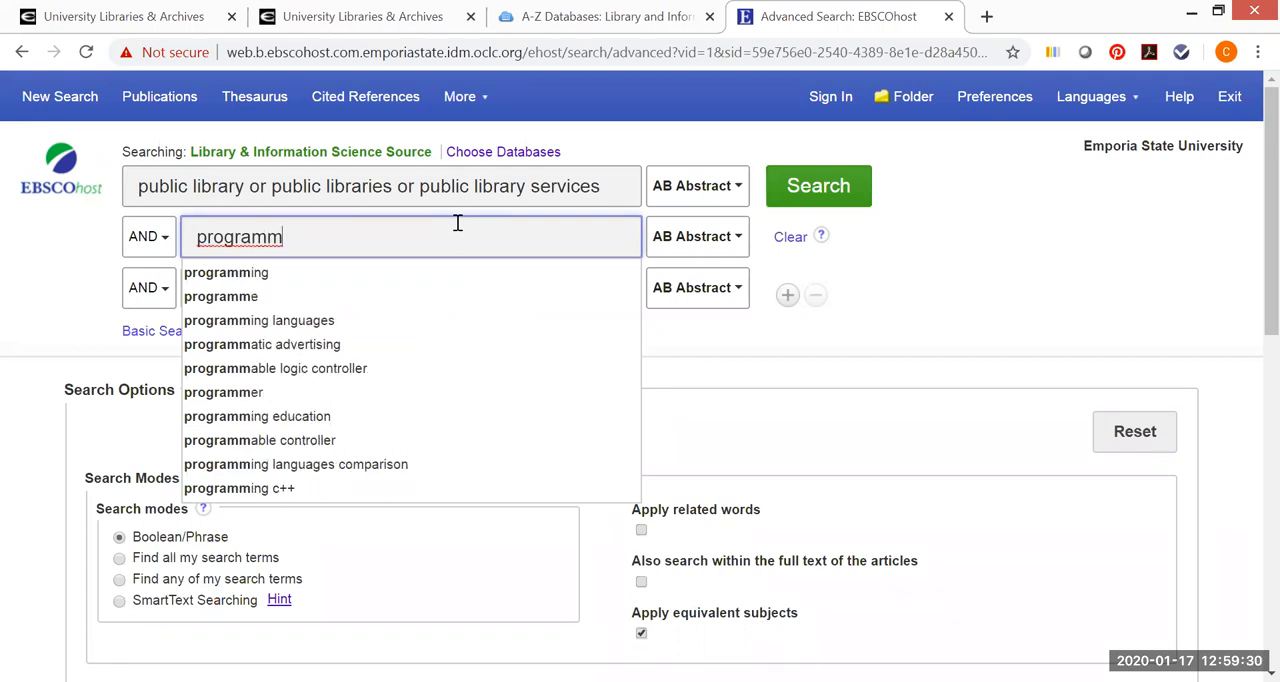
type("in")
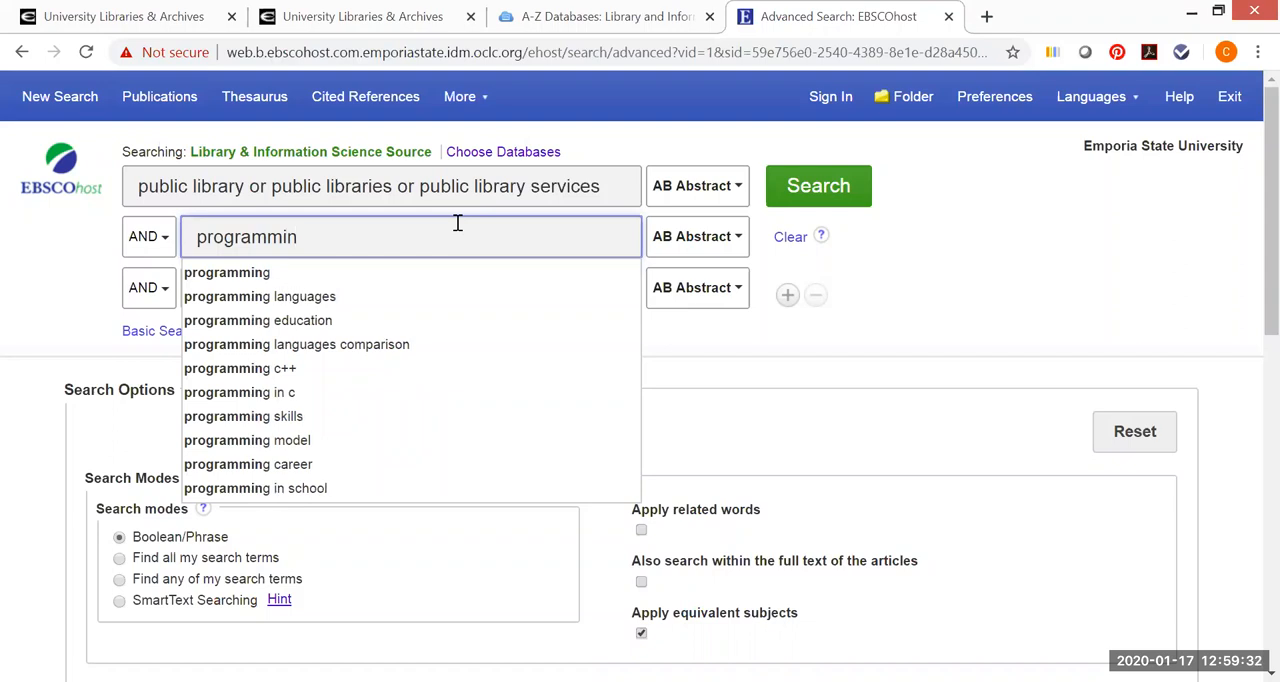
type("g")
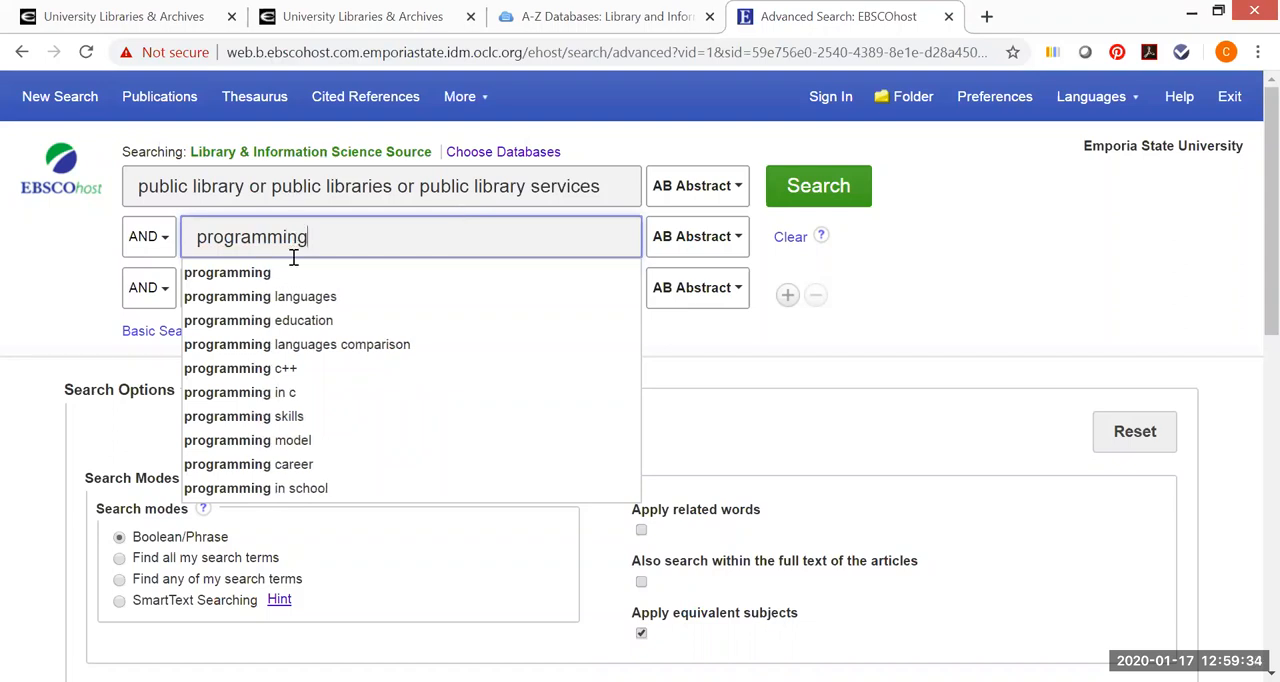
left_click(288, 273)
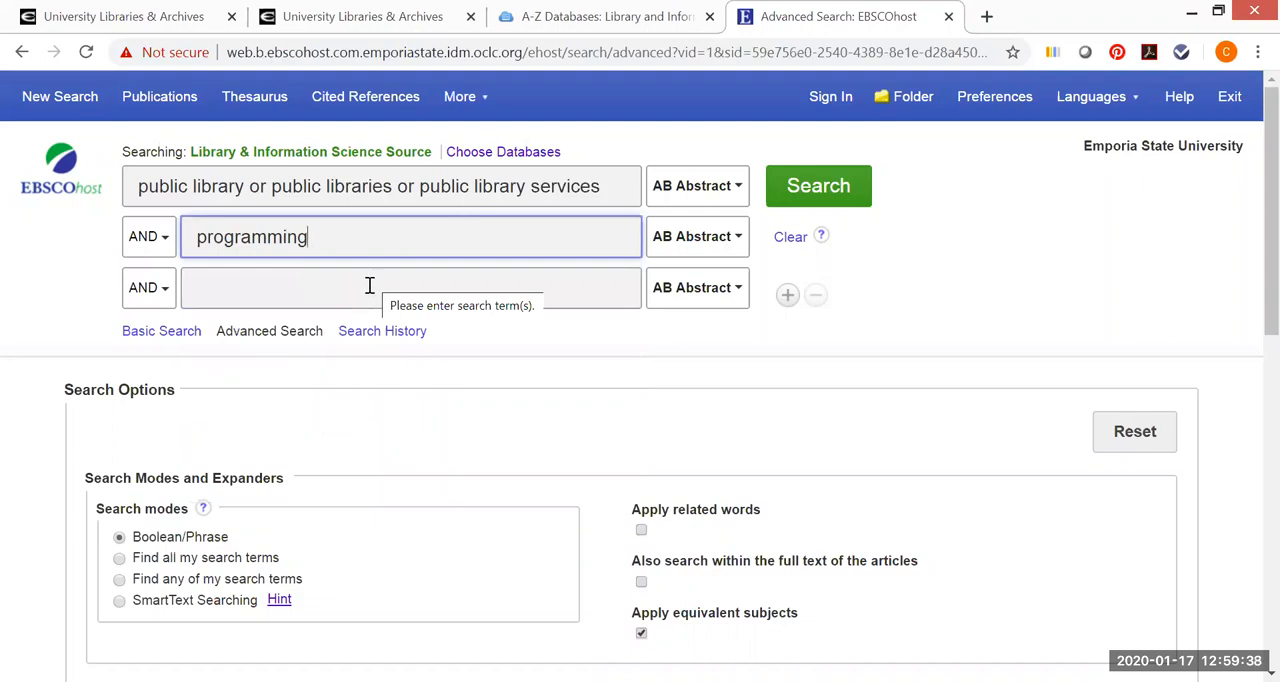
left_click(369, 287)
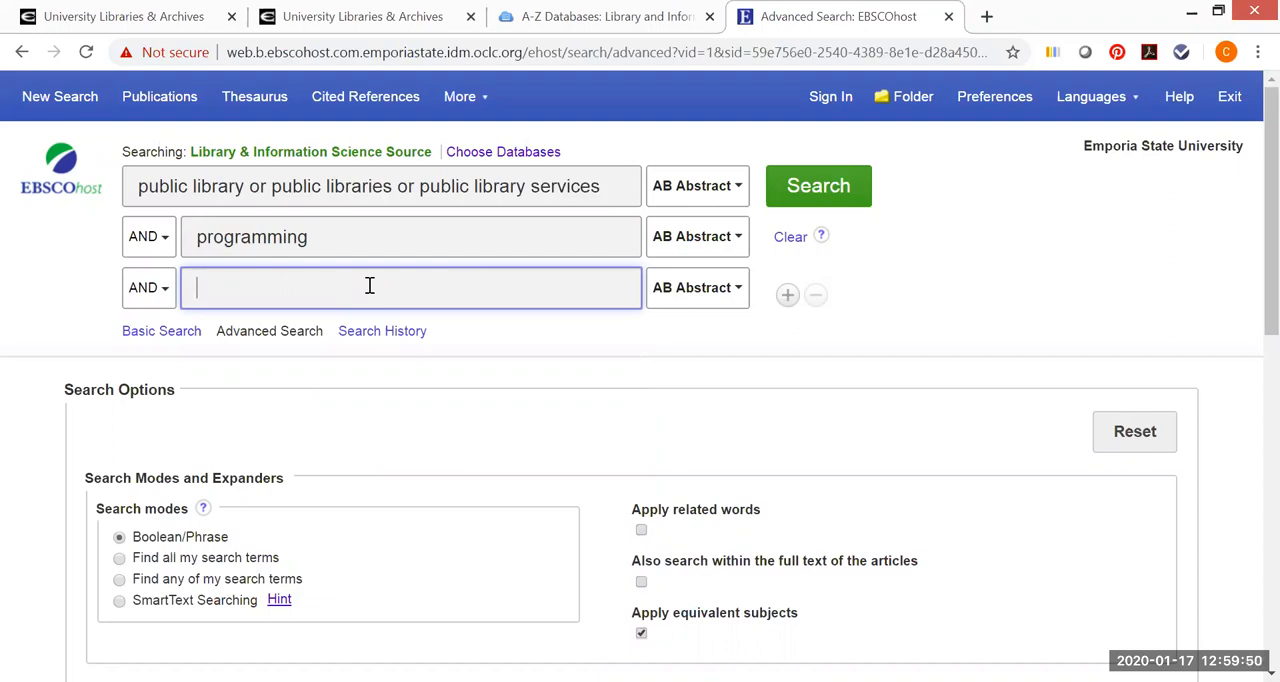
type("chil")
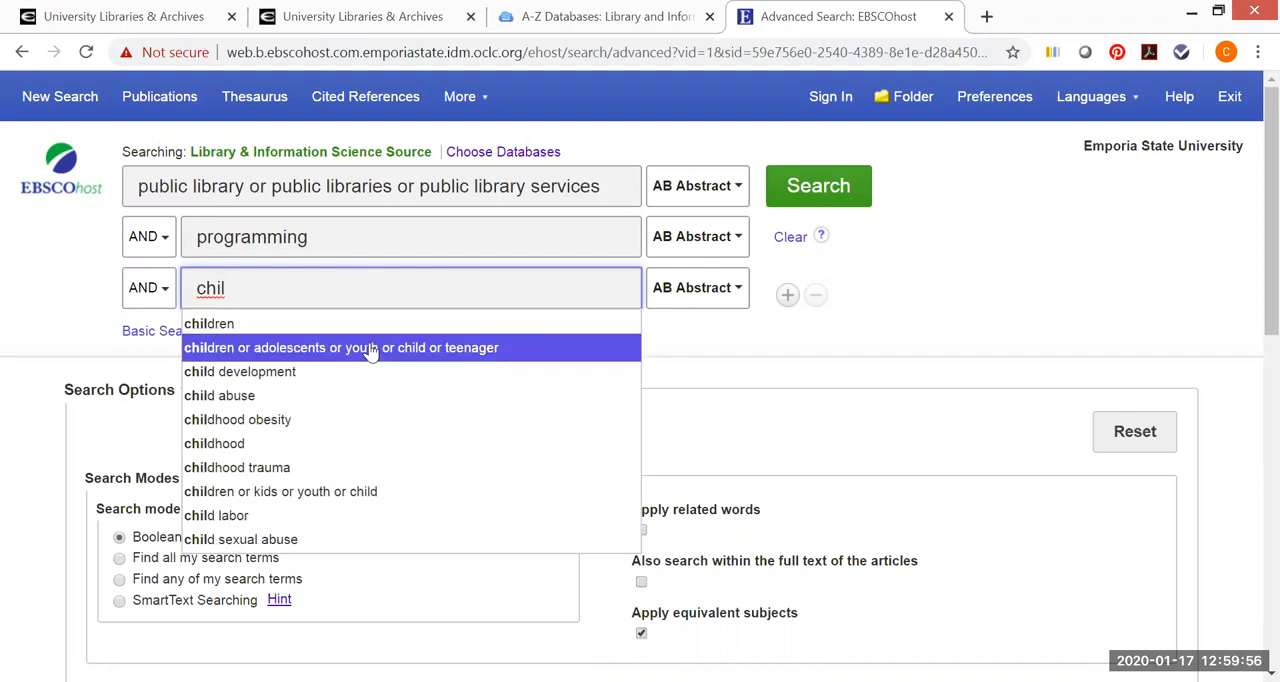
Fill the third row with the suggestion "children or adolescents or youth or child or teenager".
left_click(372, 348)
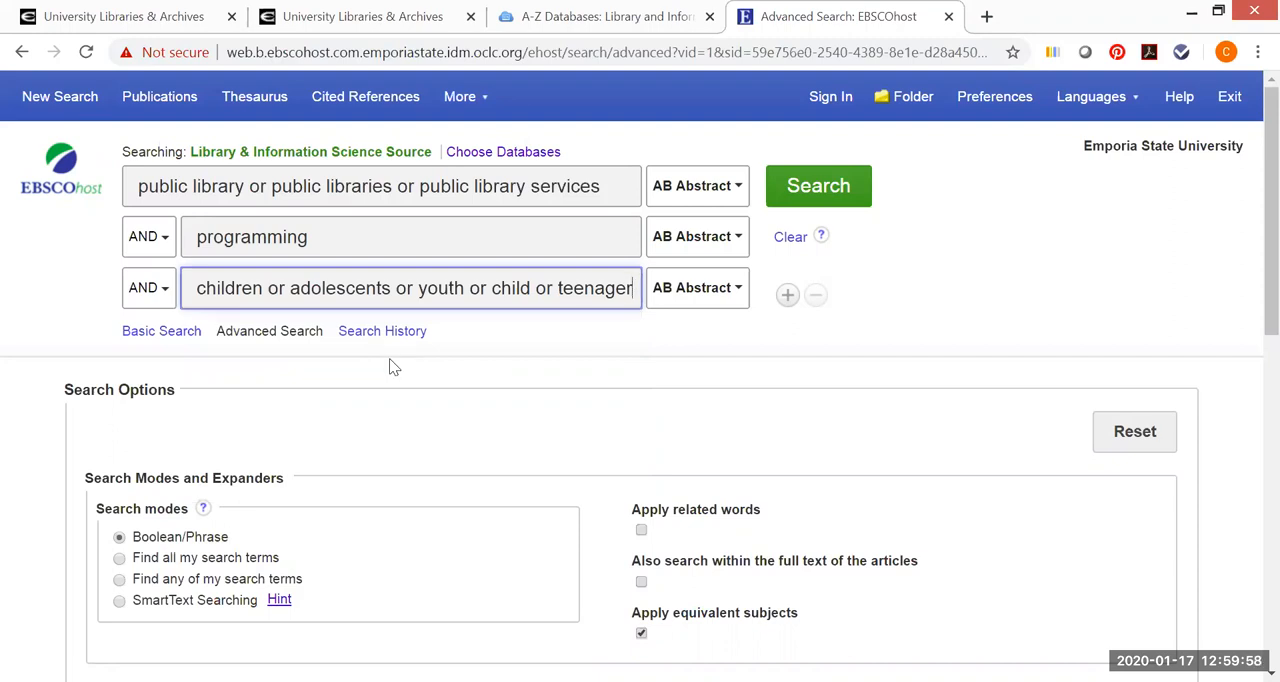
left_click(584, 444)
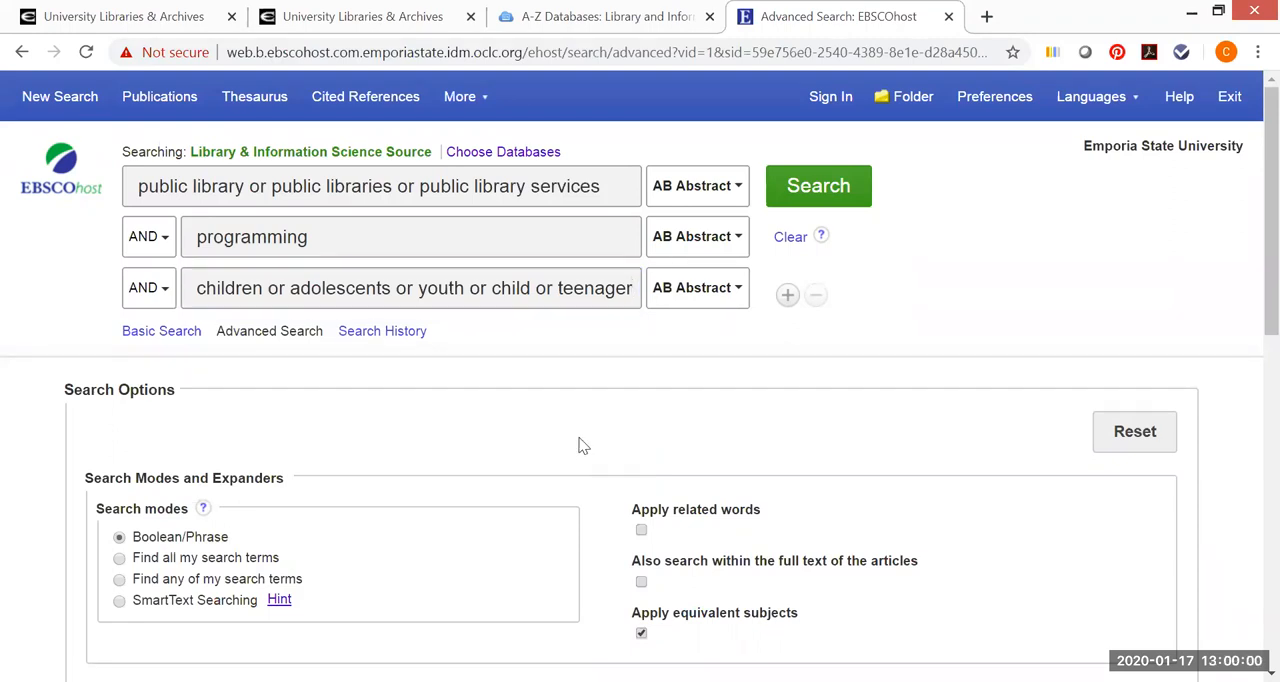
scroll(584, 444, "down", 1)
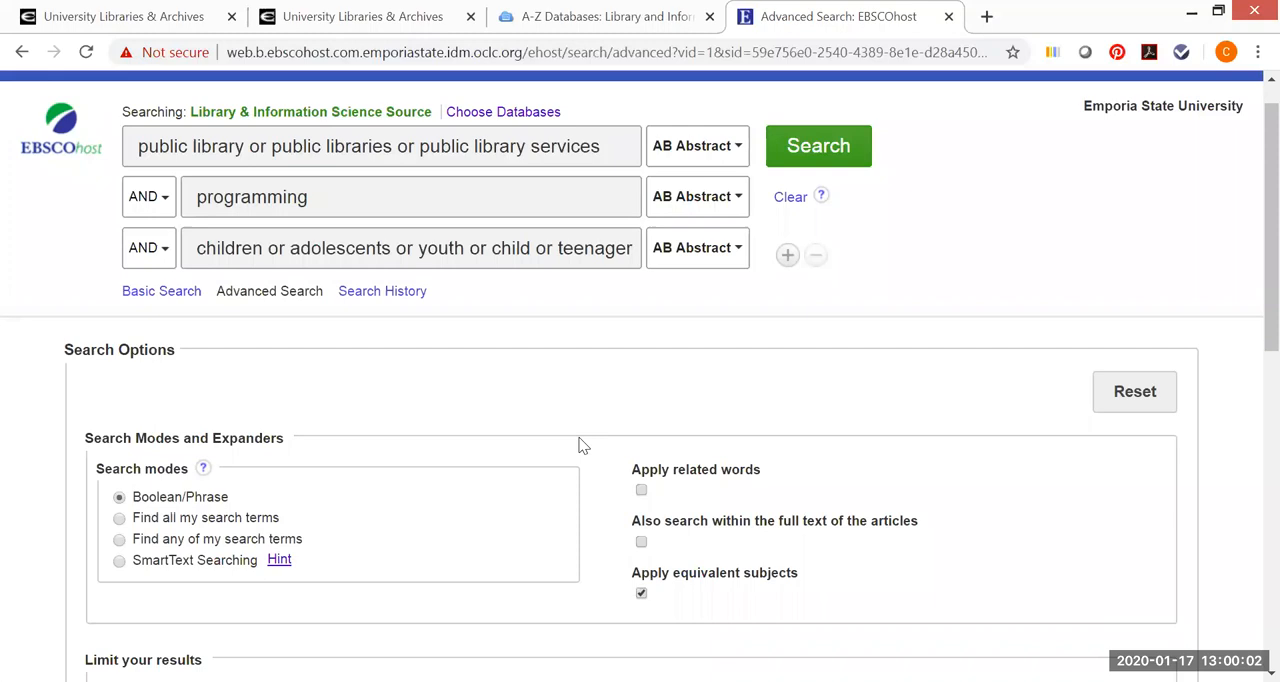
scroll(584, 444, "down", 2)
scroll(584, 444, "down", 1)
scroll(584, 444, "down", 1)
scroll(584, 444, "down", 1)
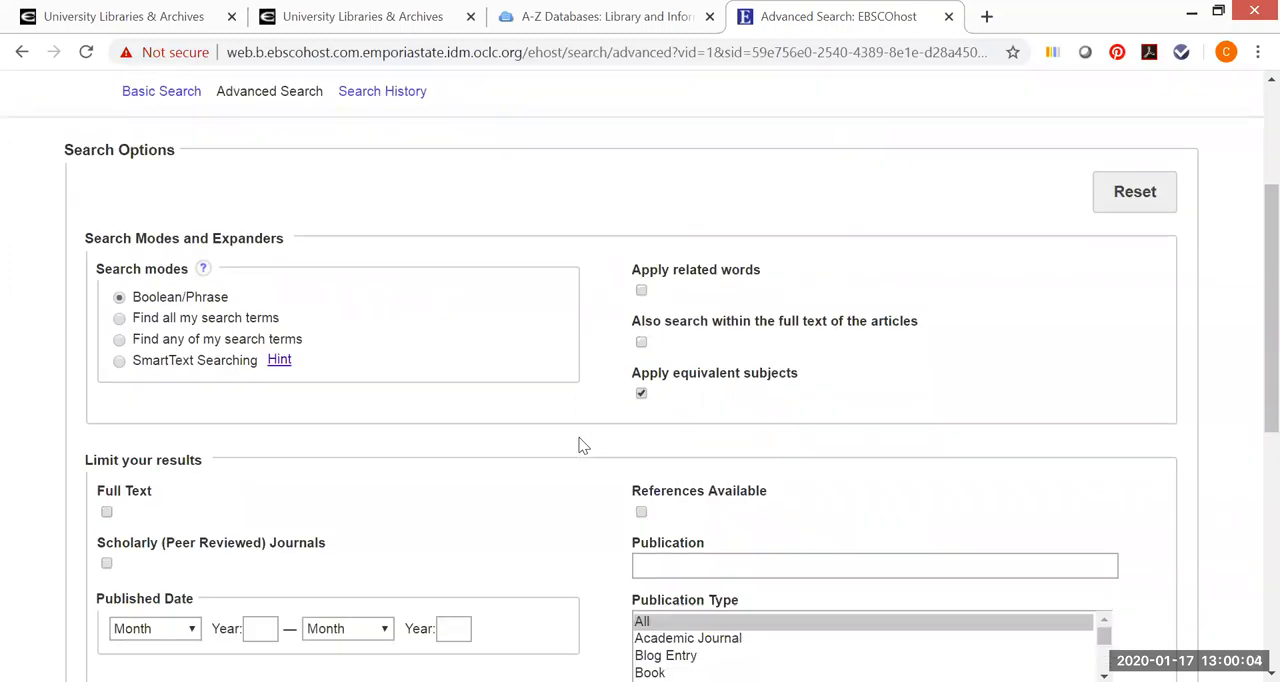
scroll(584, 444, "down", 1)
scroll(584, 444, "down", 2)
scroll(584, 444, "down", 1)
scroll(584, 444, "down", 2)
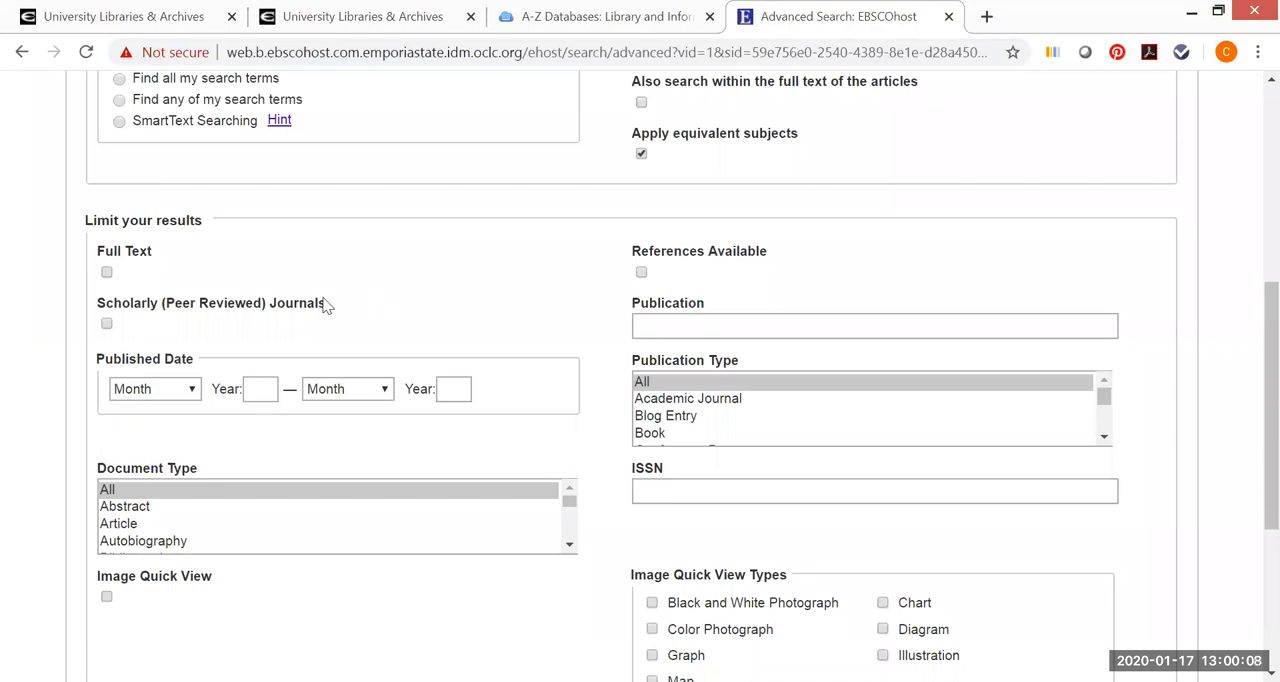
Limit the results to Scholarly (Peer Reviewed) Journals.
left_click(107, 323)
scroll(324, 304, "up", 3)
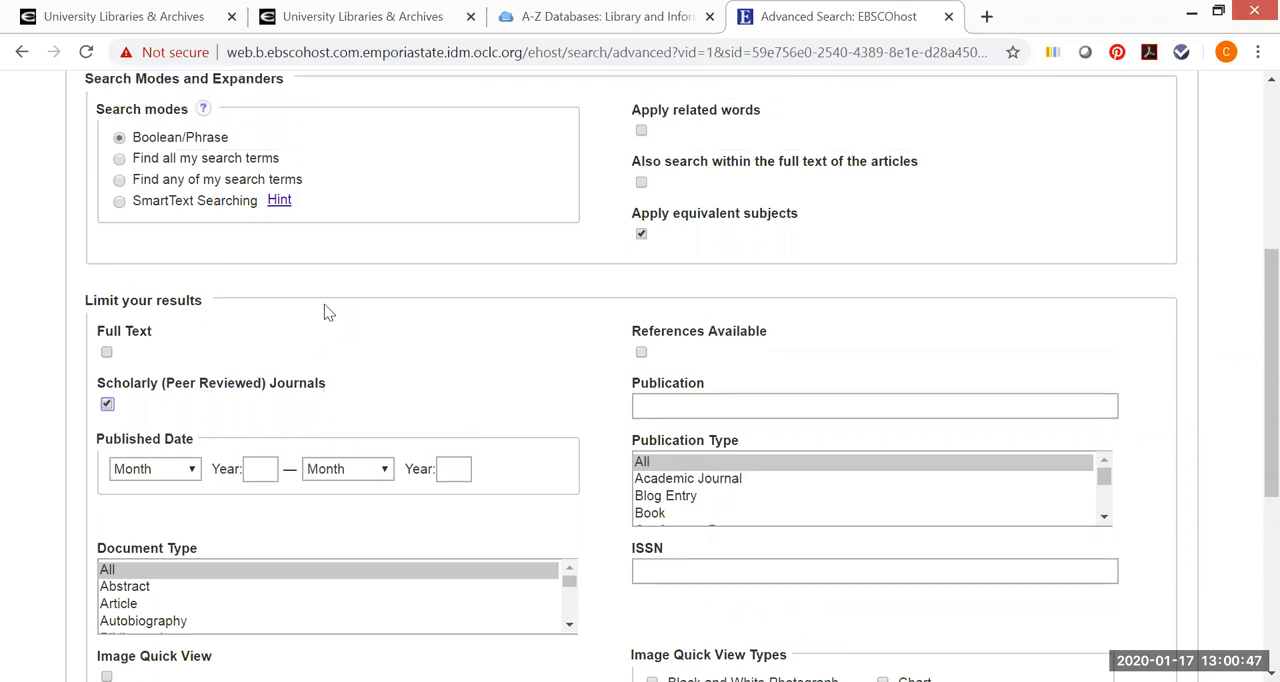
scroll(324, 304, "up", 2)
scroll(324, 304, "up", 4)
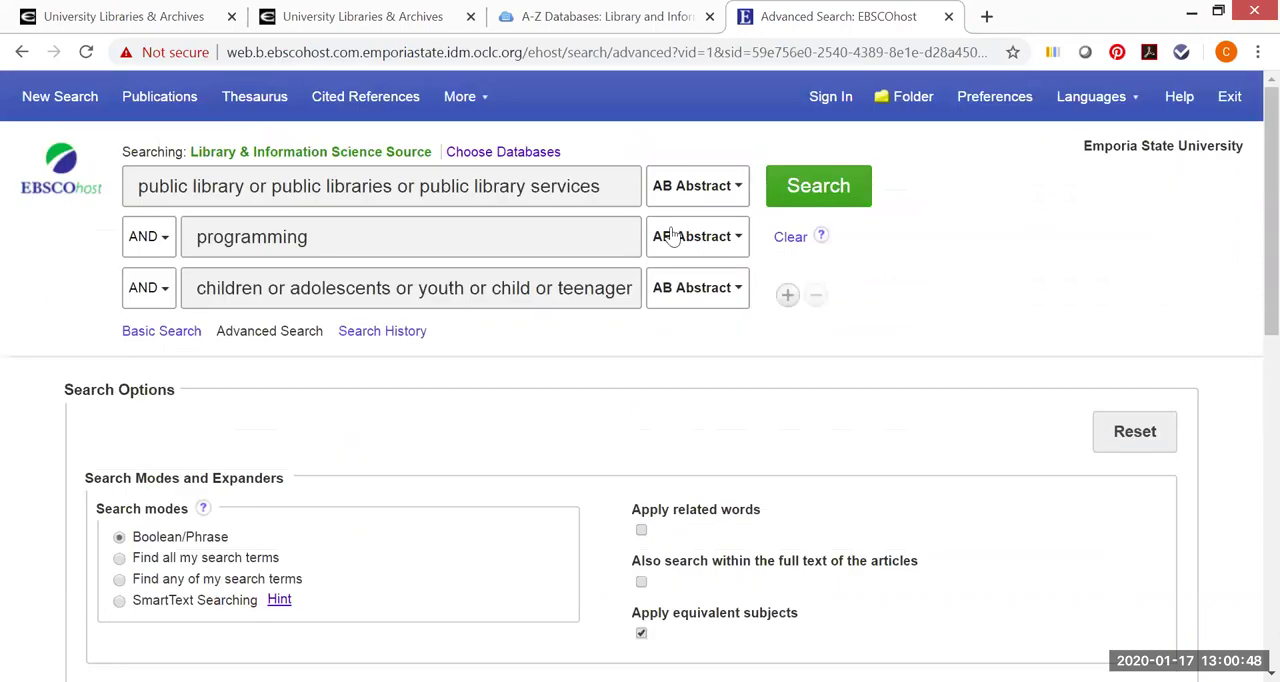
Run the combined abstract search and open the PDF Full Text of result 4, Shaking up story time.
left_click(818, 186)
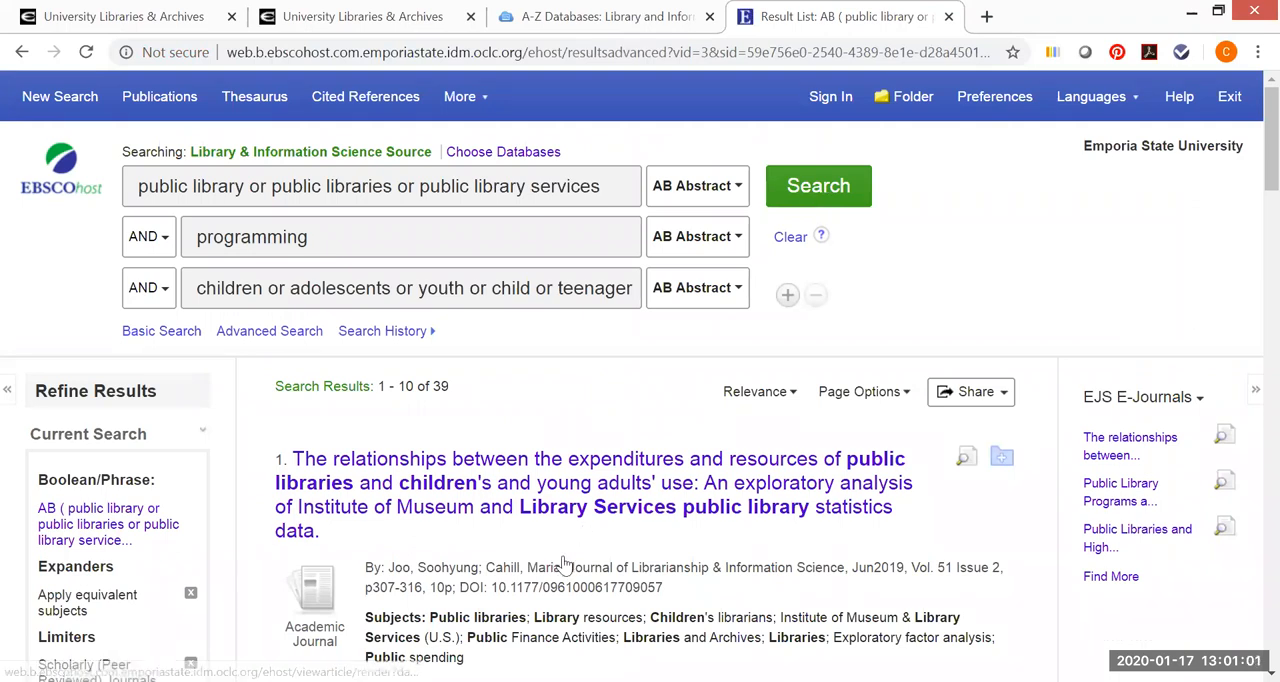
scroll(590, 585, "down", 2)
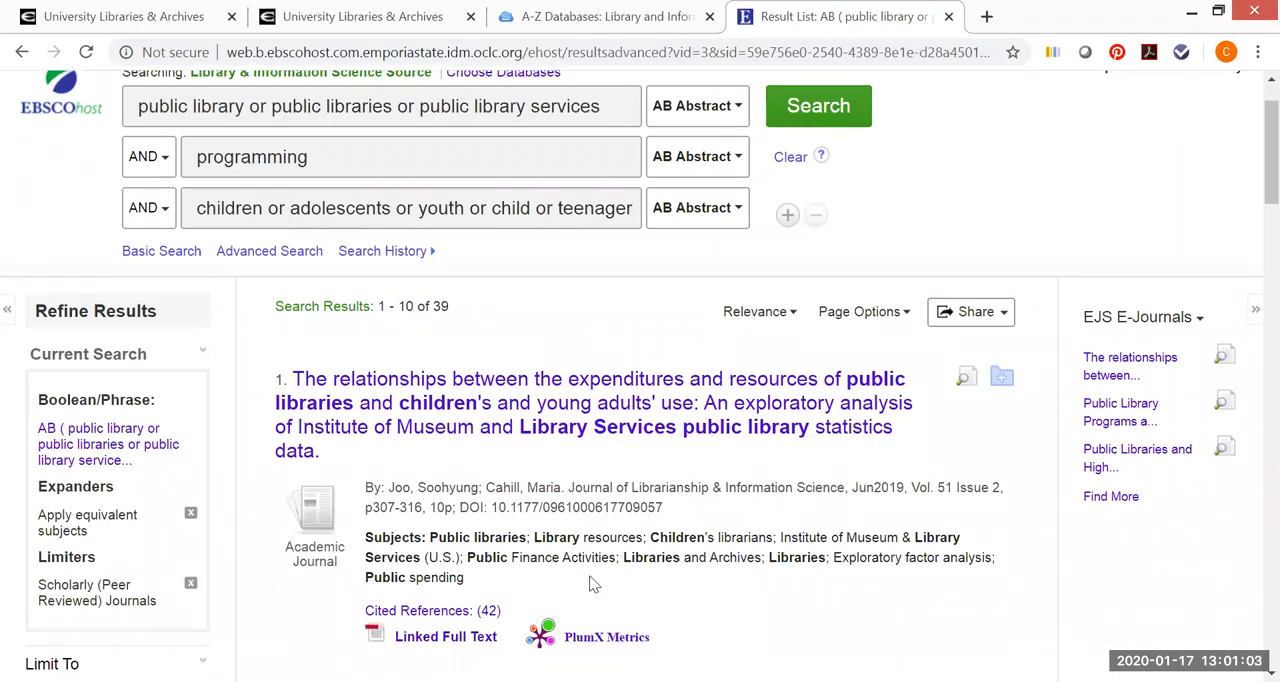
scroll(590, 578, "down", 1)
scroll(590, 578, "down", 2)
scroll(590, 578, "down", 1)
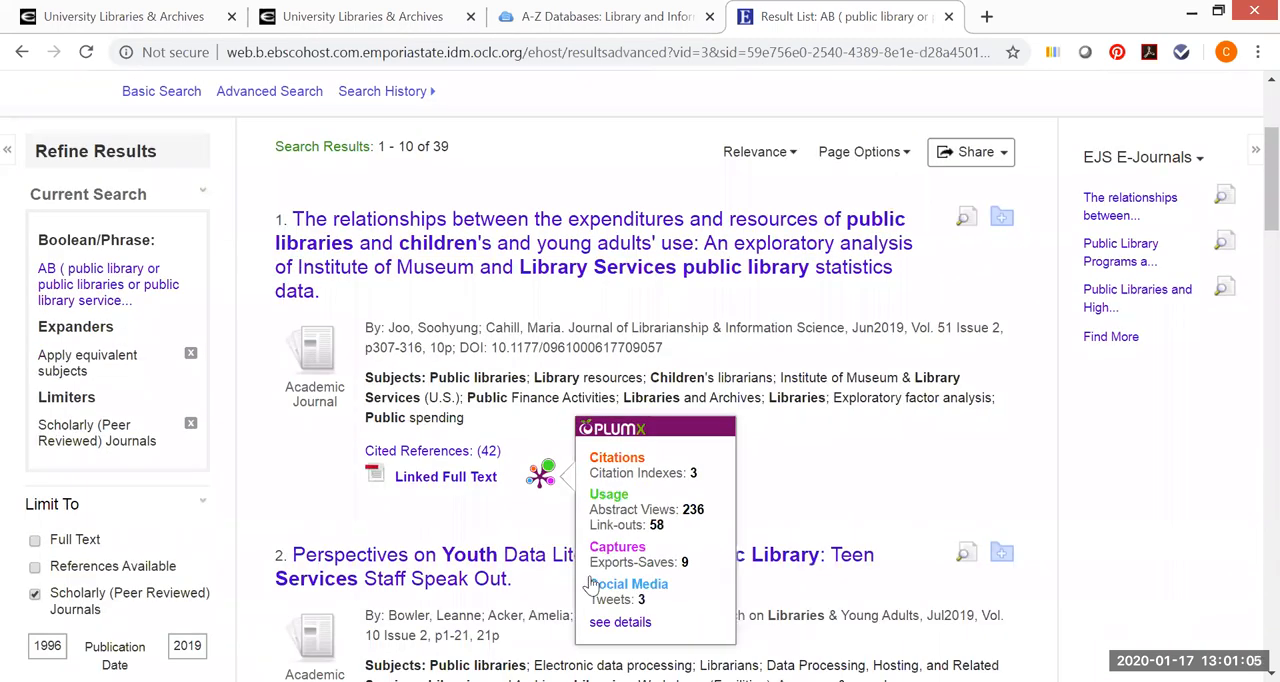
scroll(590, 578, "down", 1)
scroll(590, 583, "down", 1)
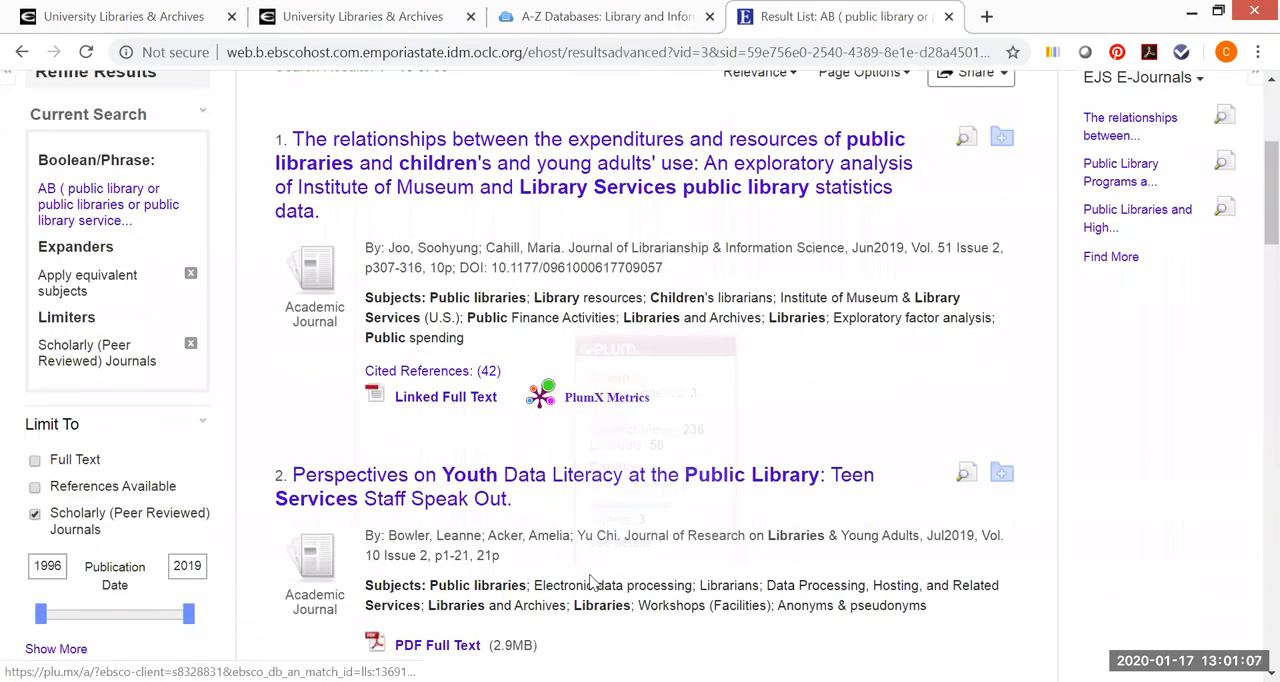
scroll(590, 583, "down", 1)
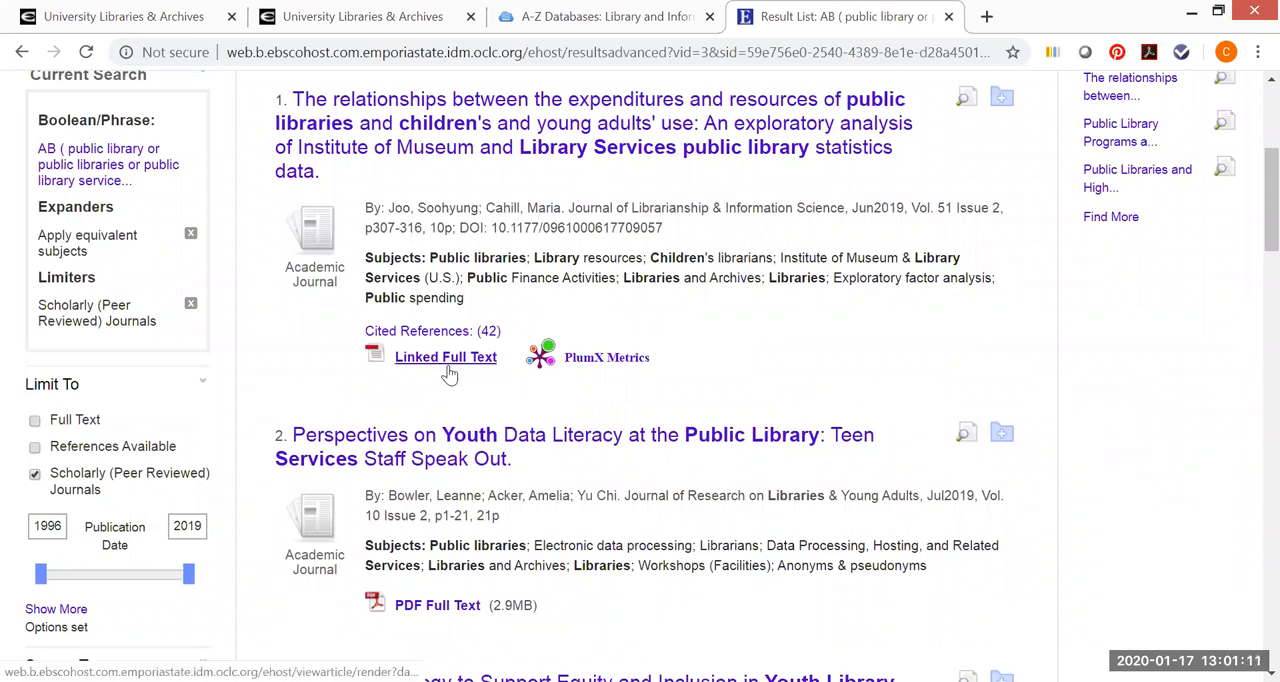
left_click(450, 612)
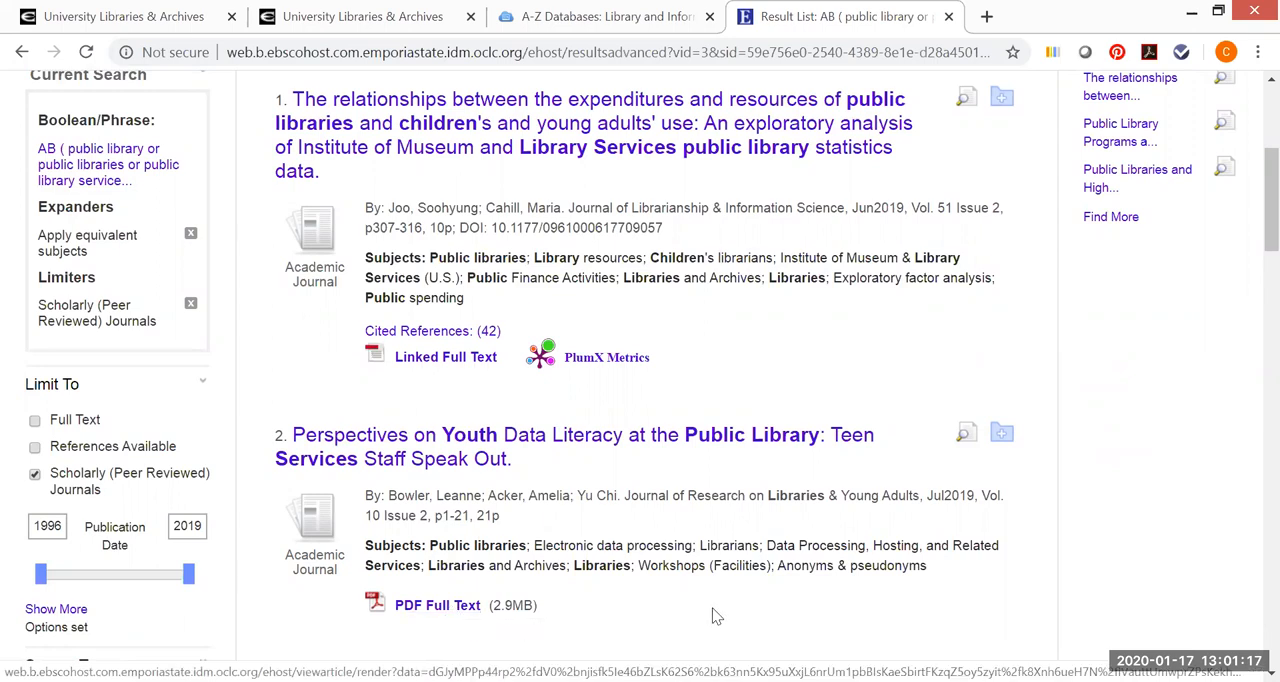
scroll(716, 615, "down", 1)
scroll(716, 615, "down", 3)
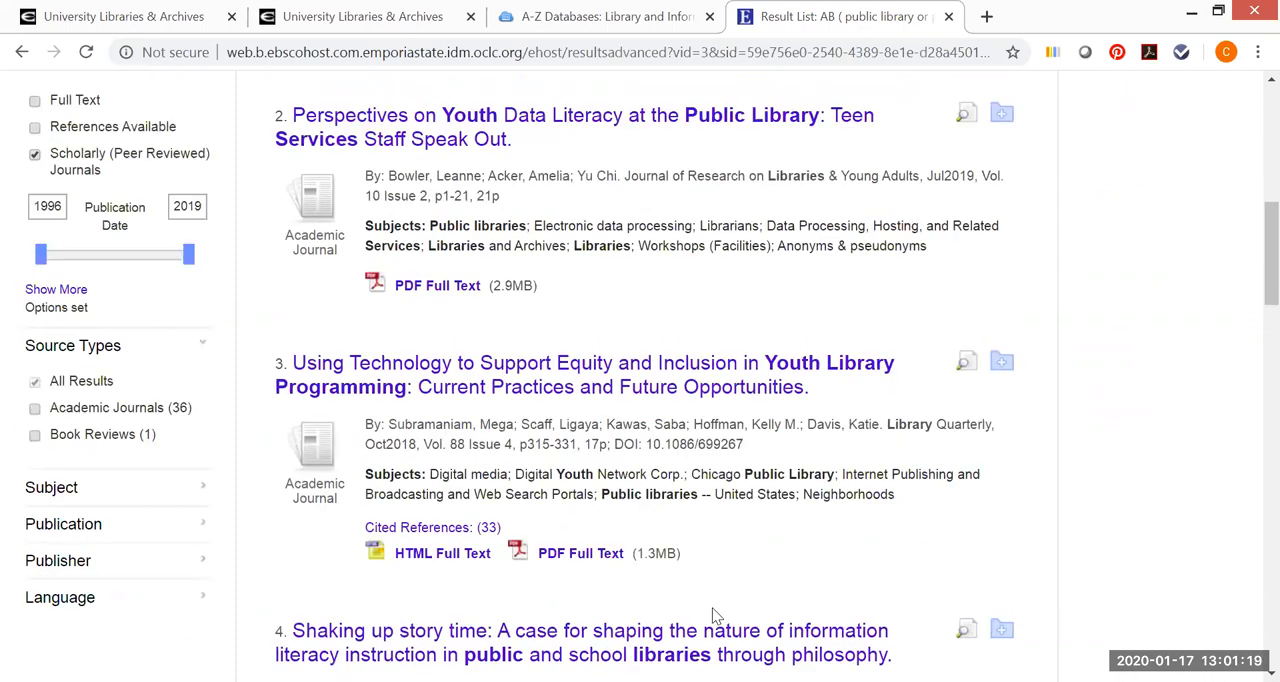
scroll(716, 615, "down", 2)
scroll(716, 615, "down", 2)
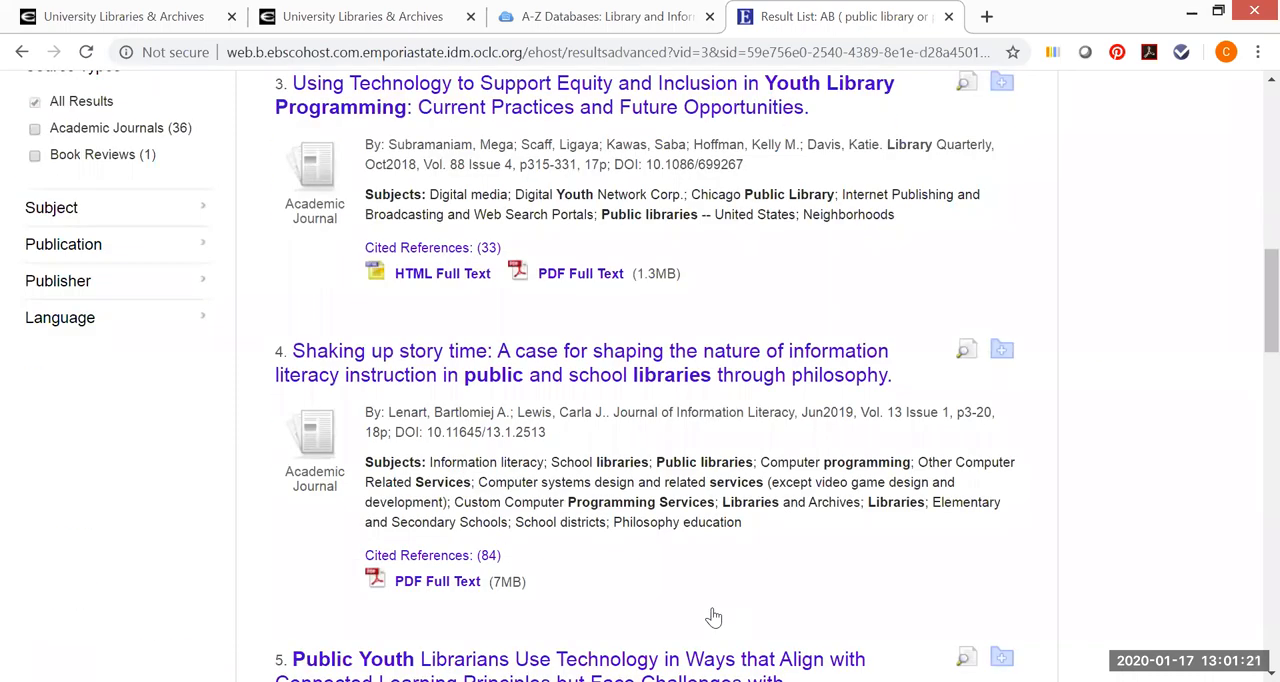
scroll(716, 615, "down", 1)
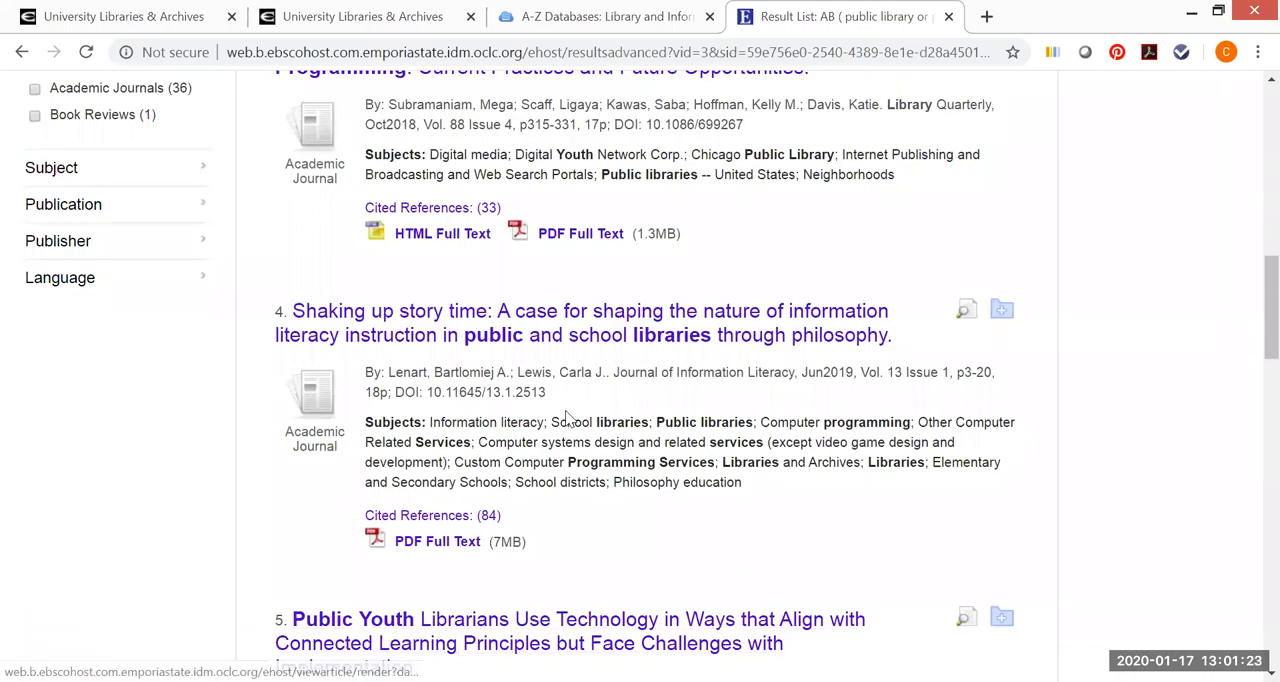
left_click(461, 549)
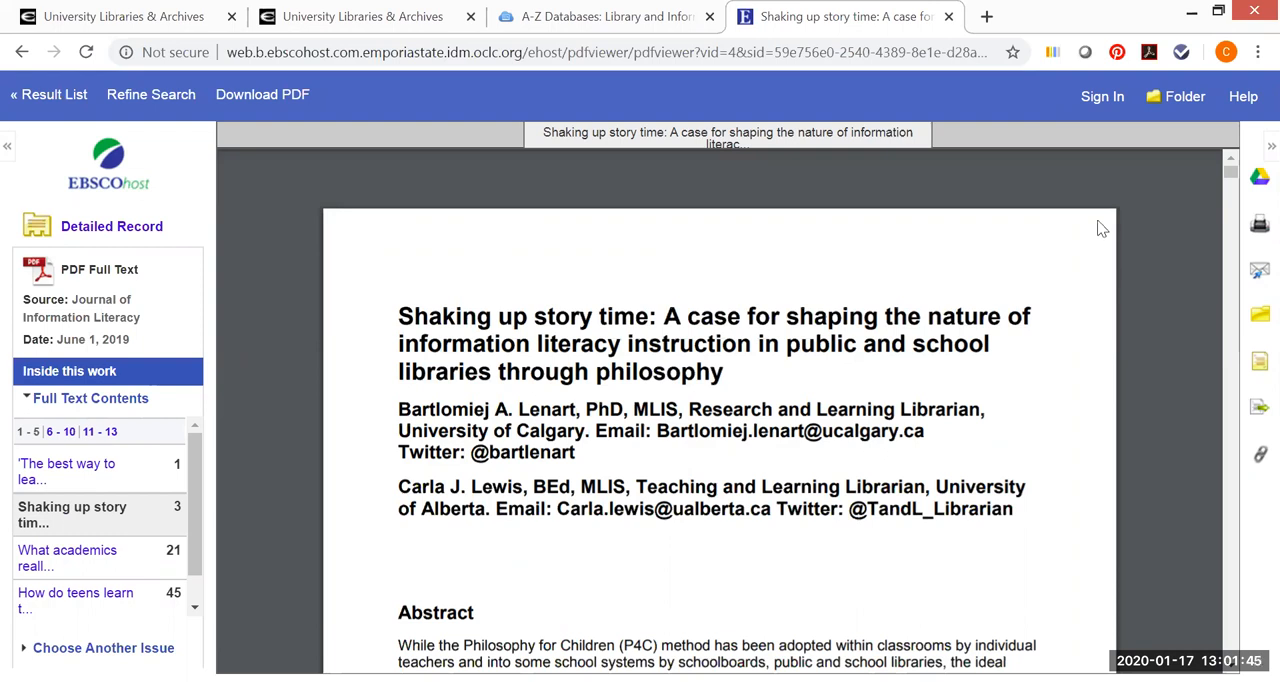
mouse_move(1104, 348)
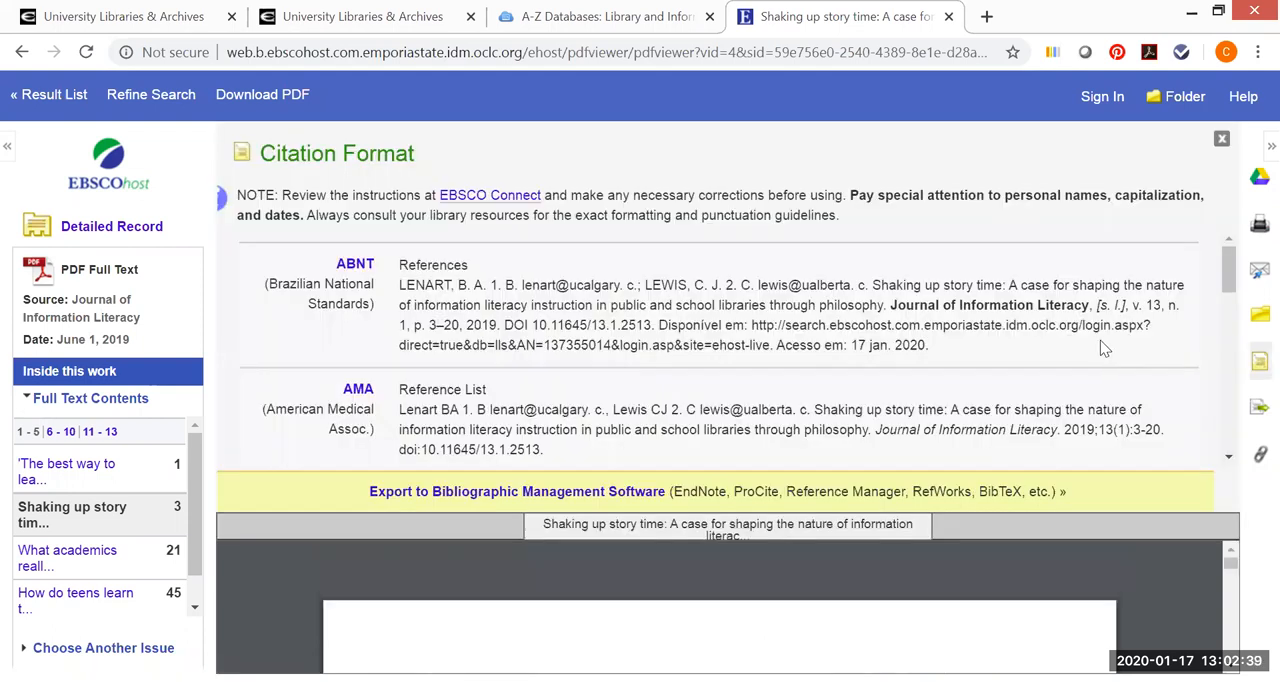
left_click(1228, 458)
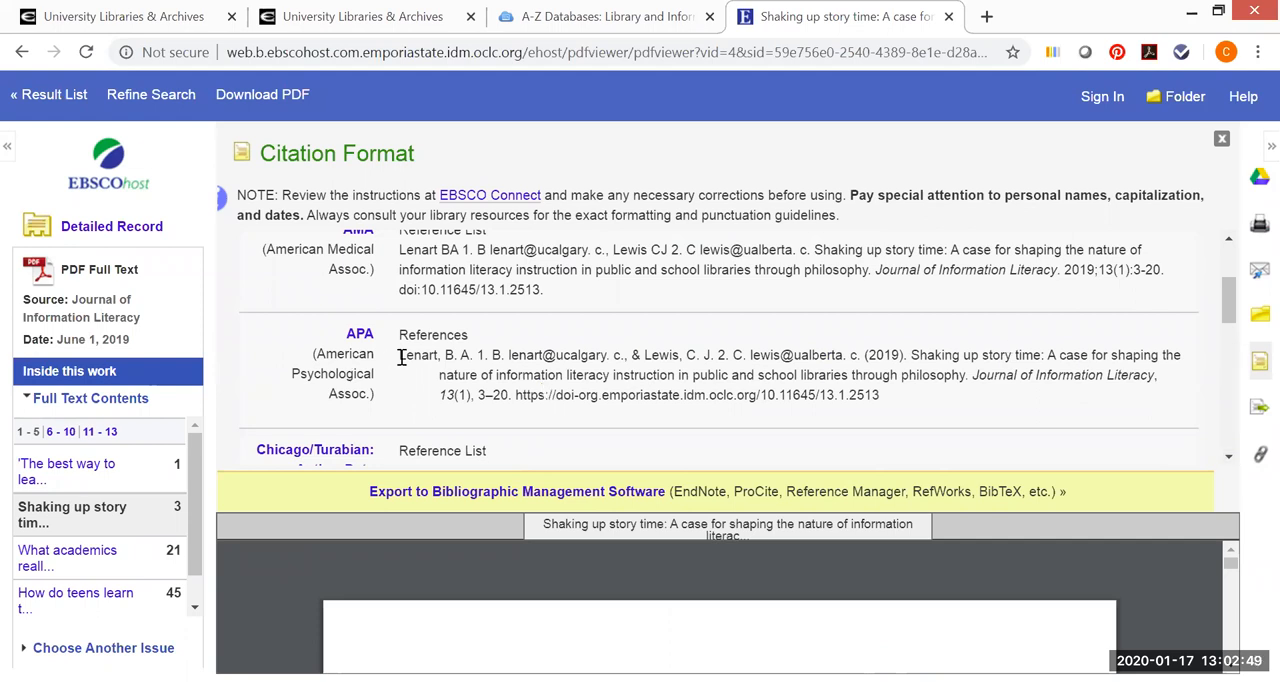
triple_click(913, 418)
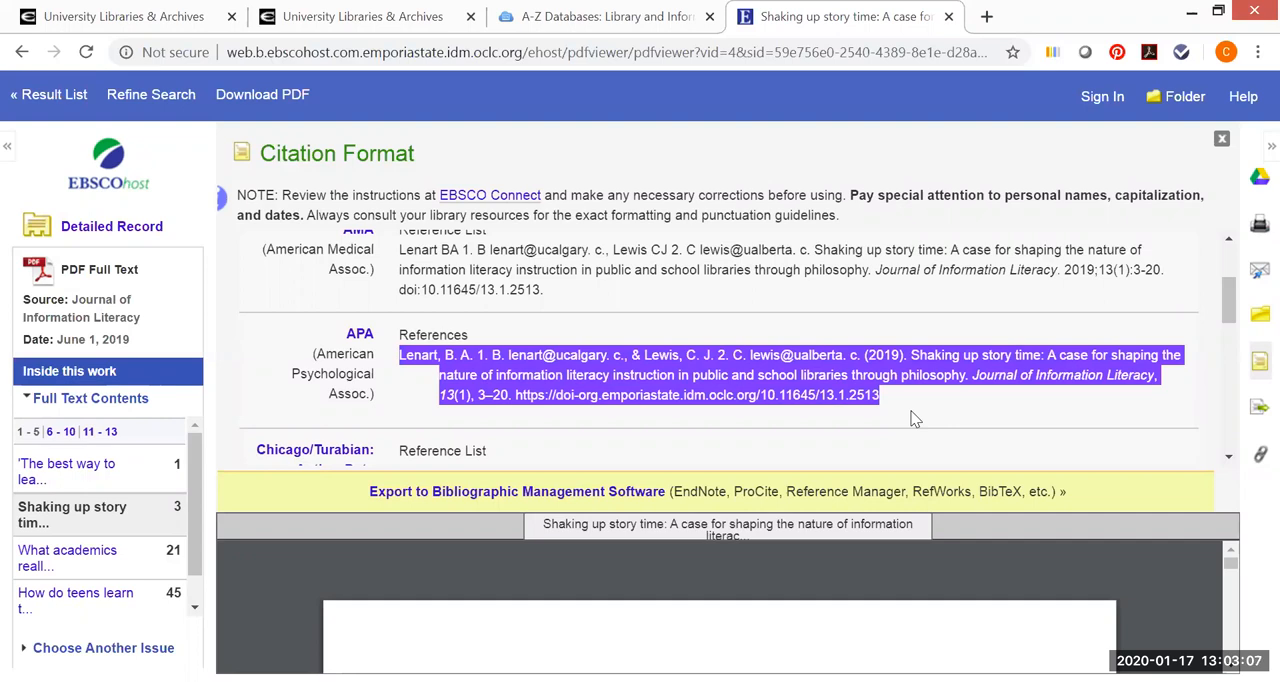
left_click(698, 368)
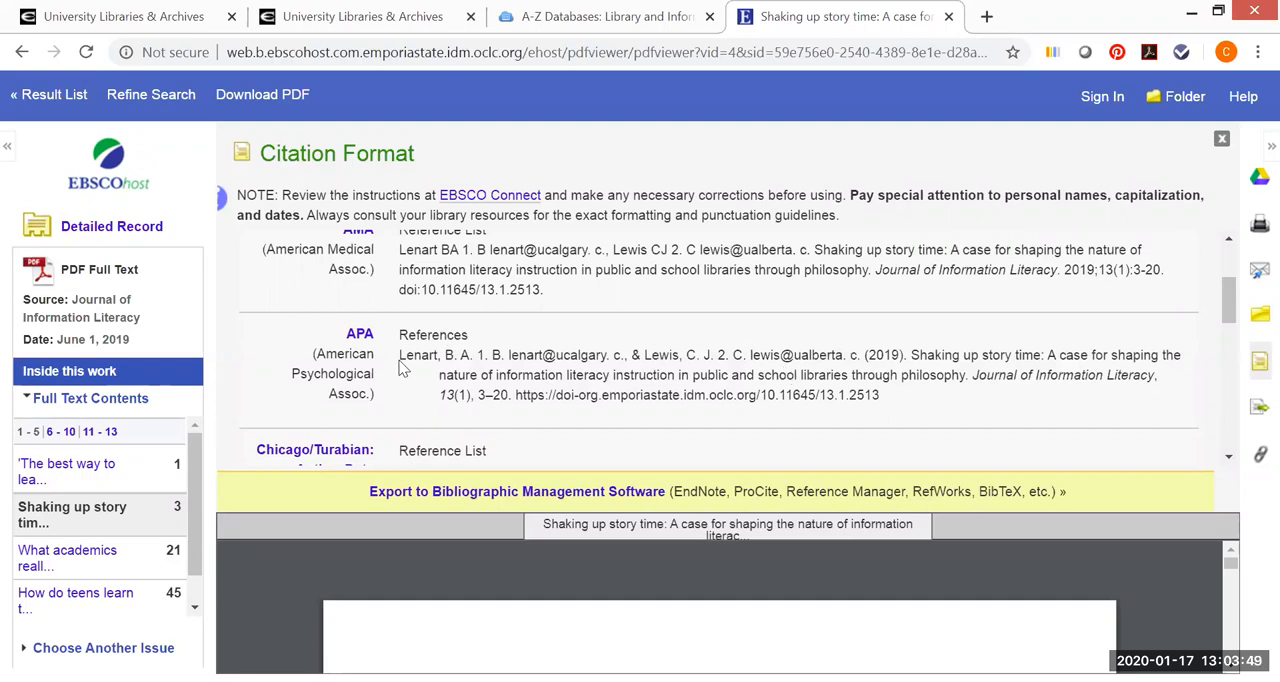
left_click_drag(400, 355, 597, 378)
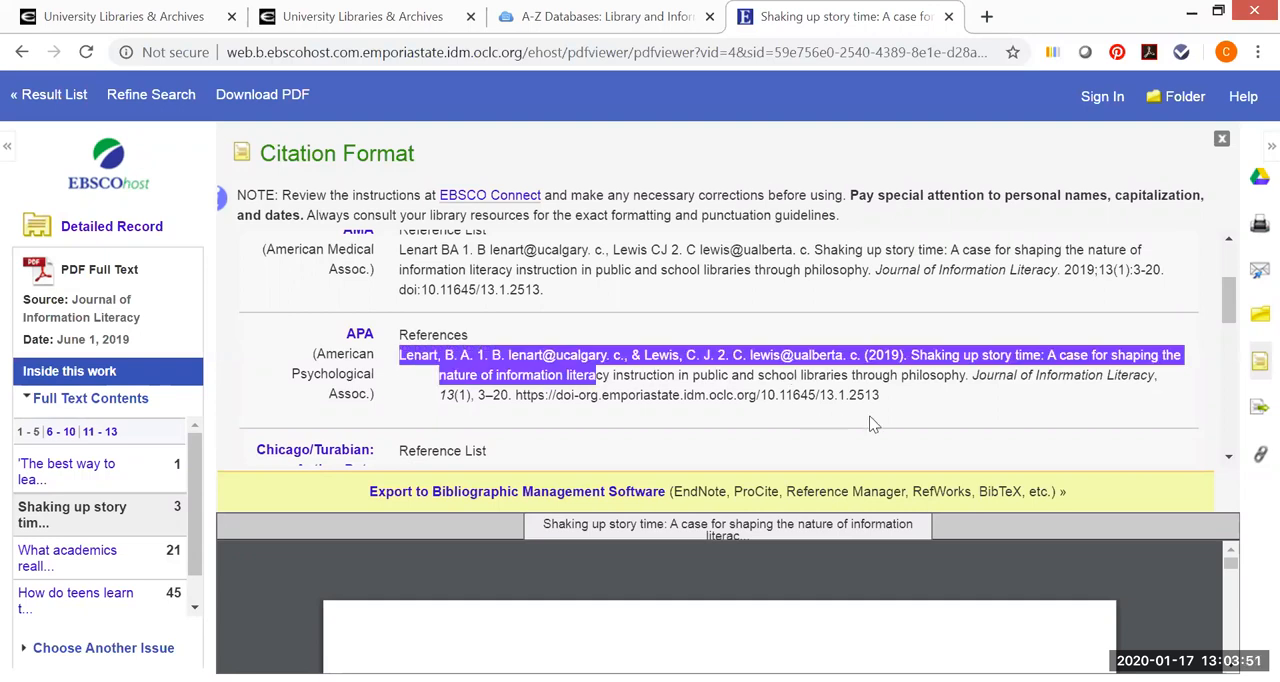
left_click_drag(873, 424, 891, 418)
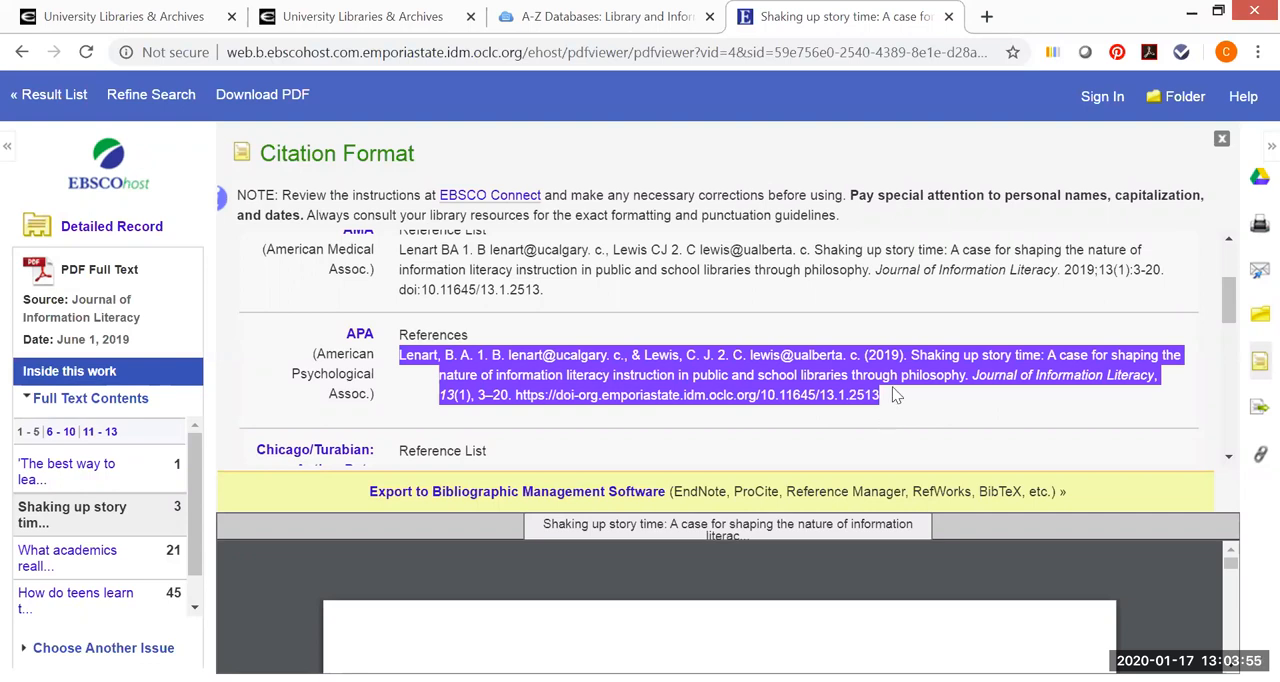
left_click(892, 386)
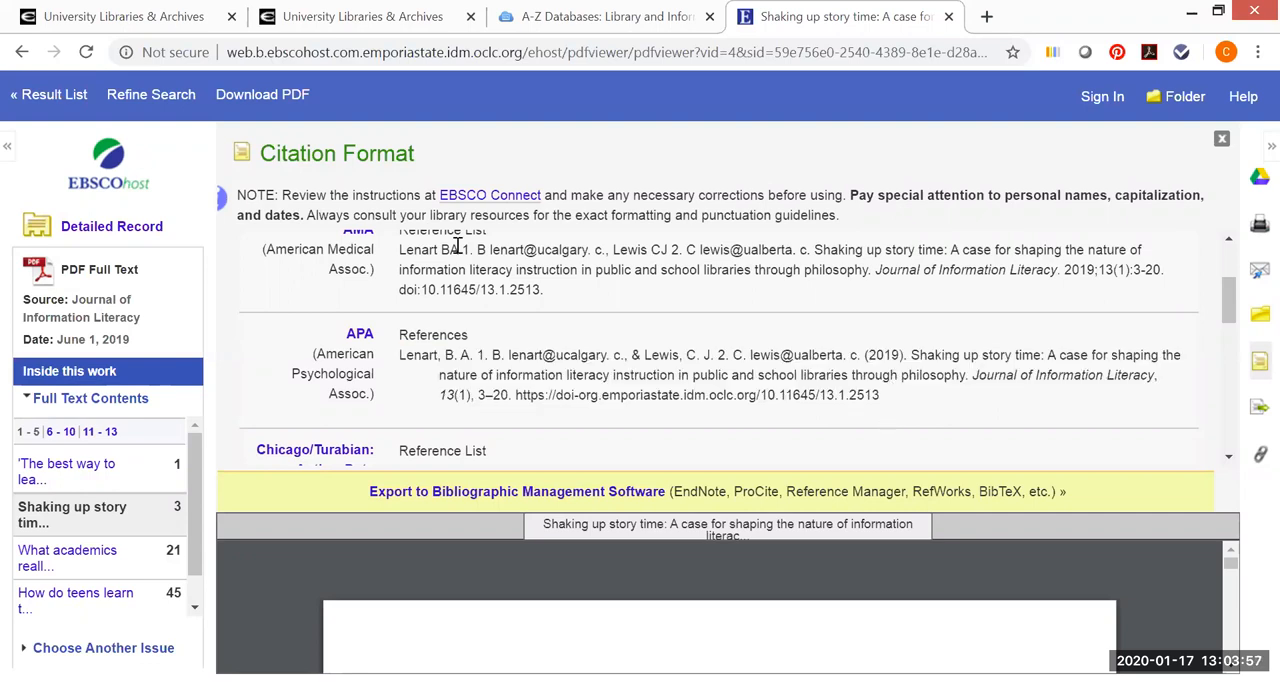
Return to the result list and open the detailed record of result 5, the Public Youth Librarians article.
left_click(47, 96)
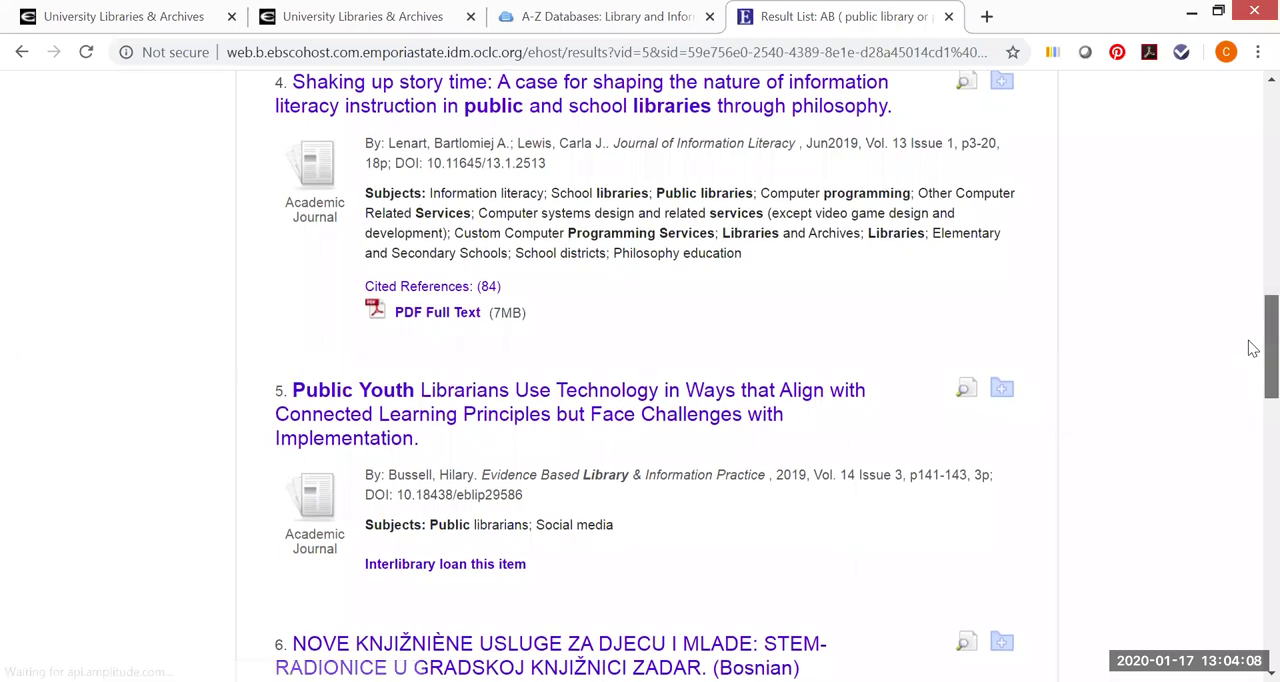
left_click_drag(1253, 347, 1253, 380)
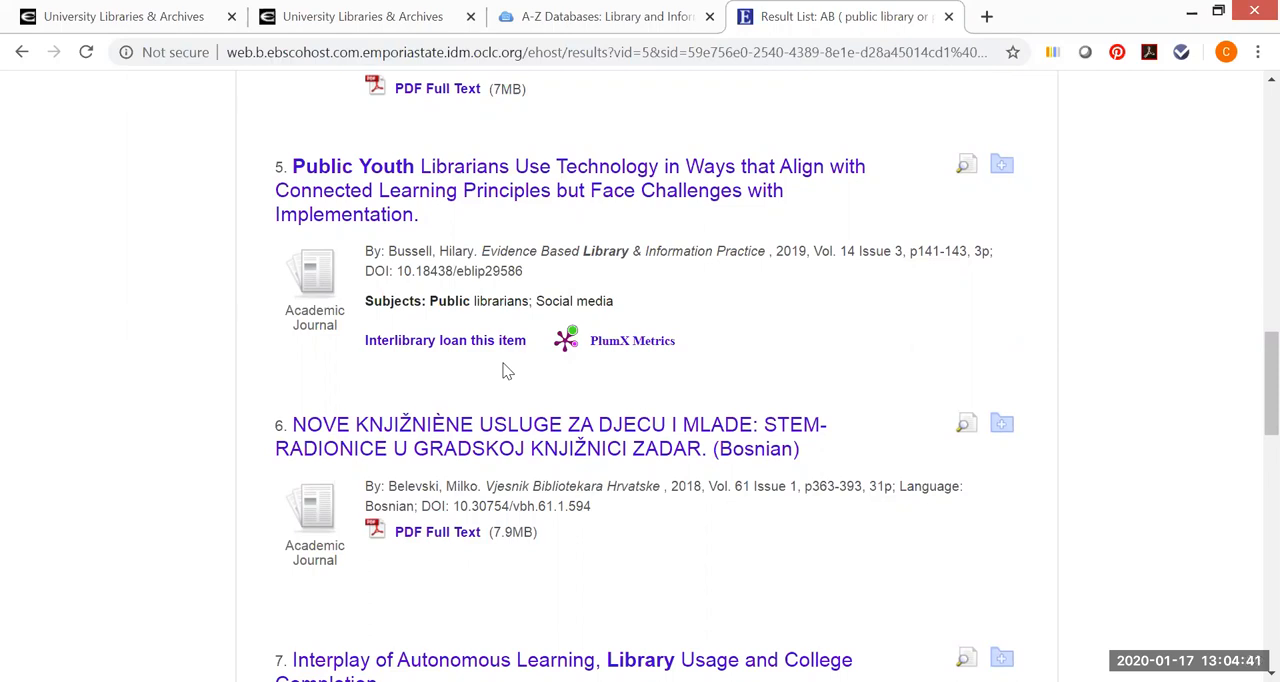
left_click(502, 196)
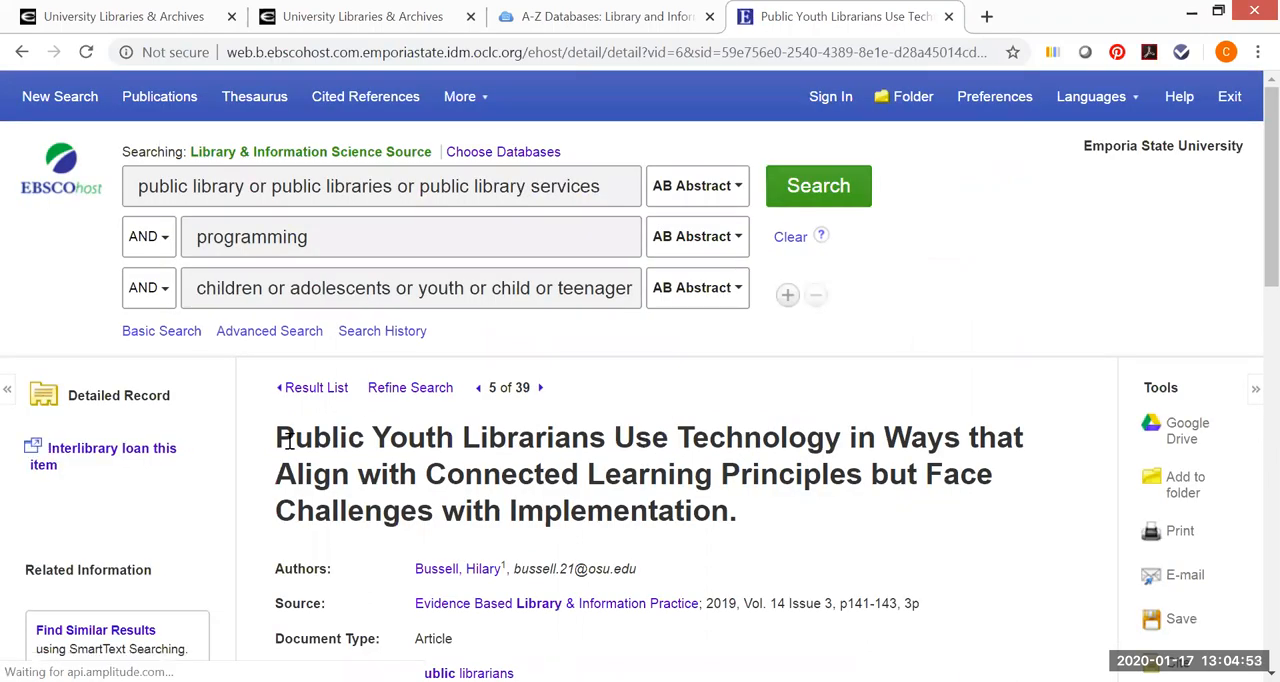
Select the article's full title and copy it.
left_click_drag(276, 437, 533, 462)
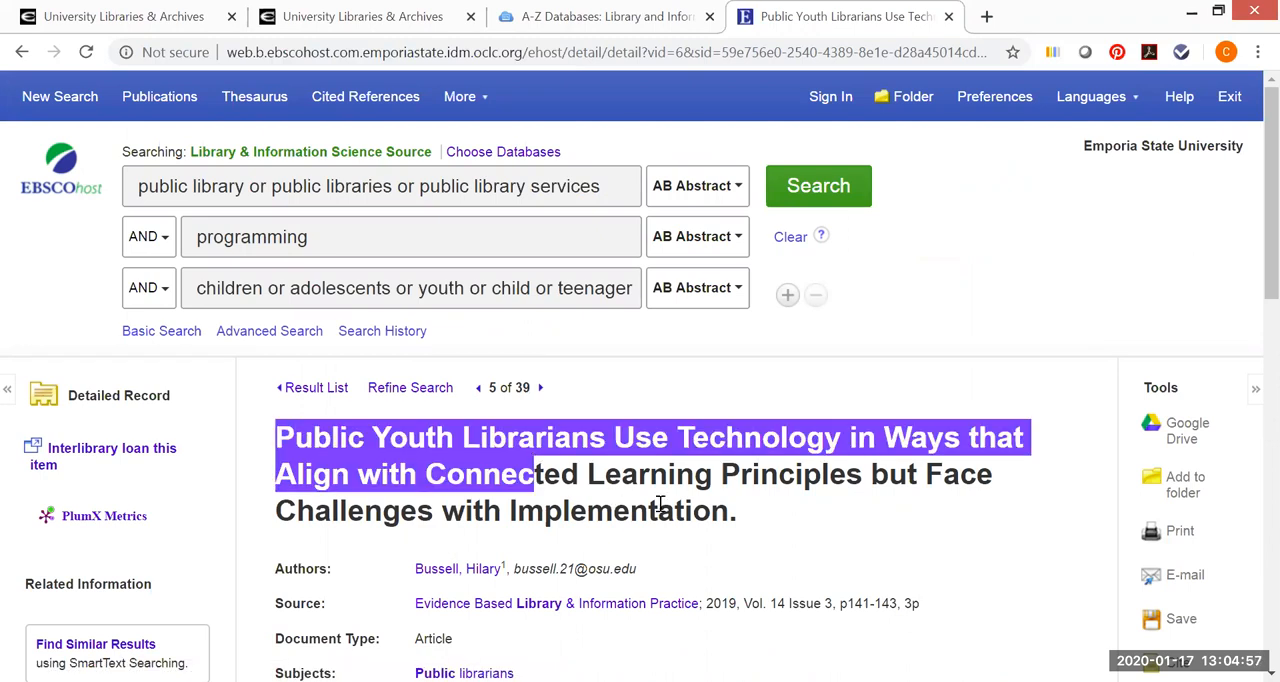
left_click_drag(533, 462, 728, 515)
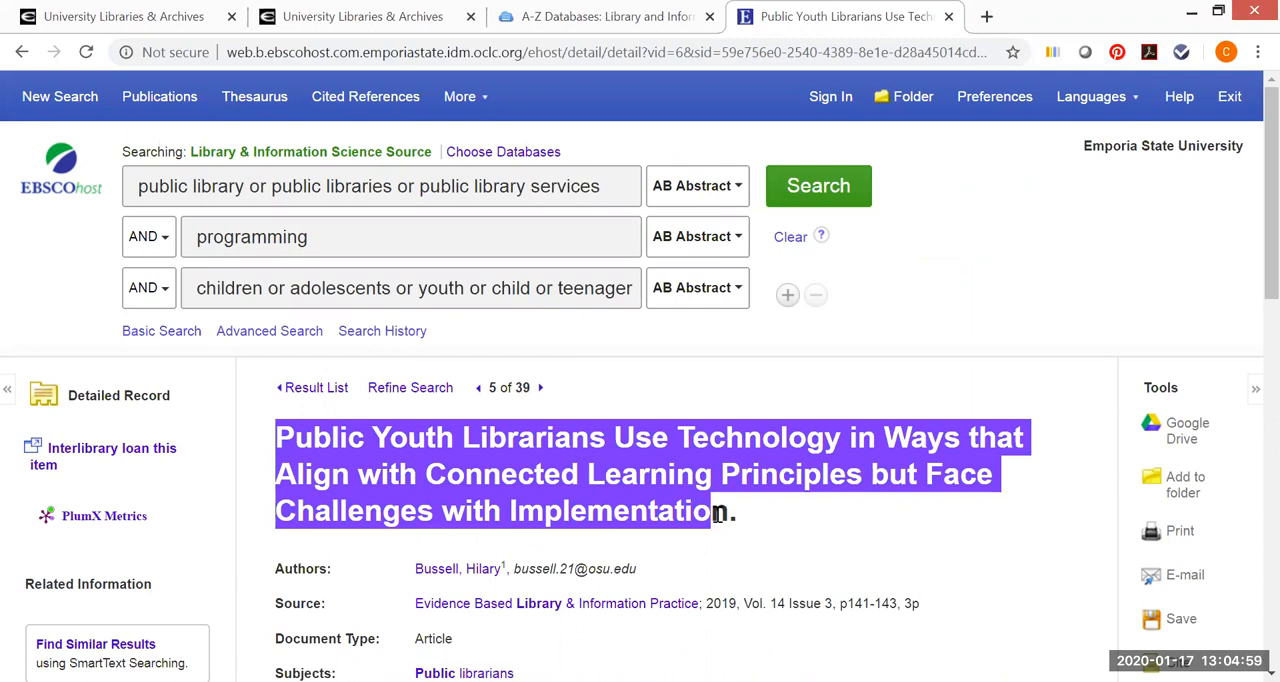
right_click(586, 462)
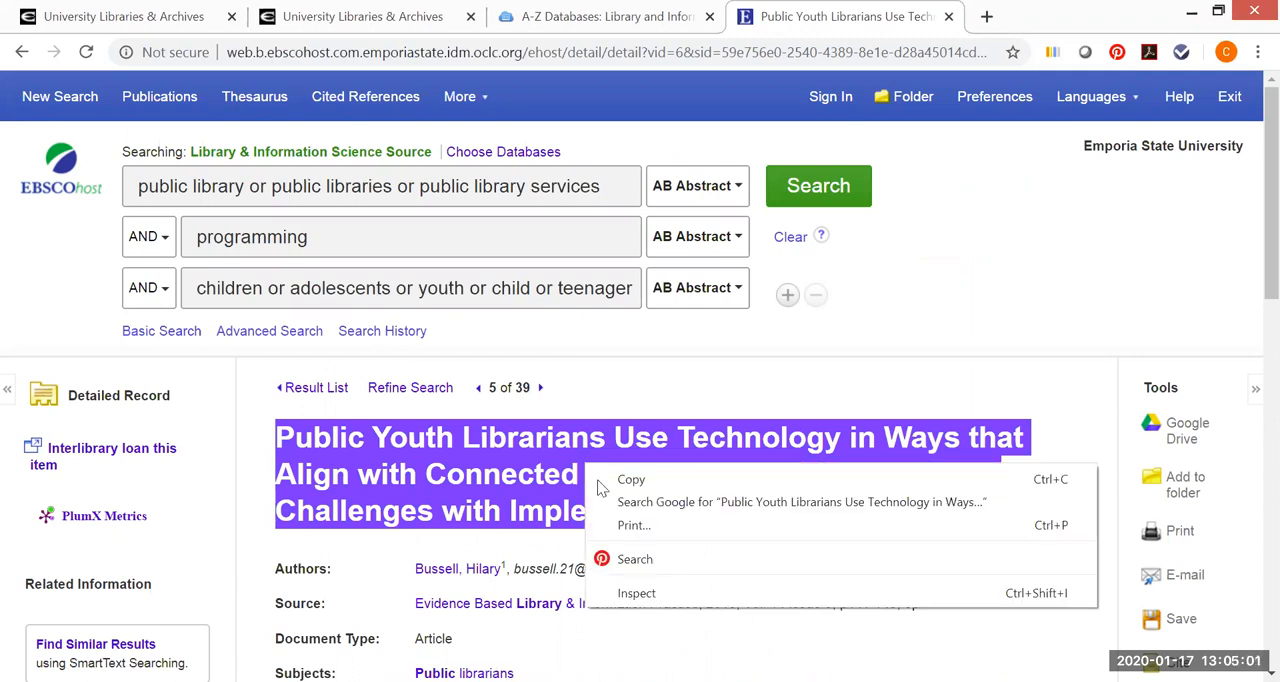
left_click(630, 480)
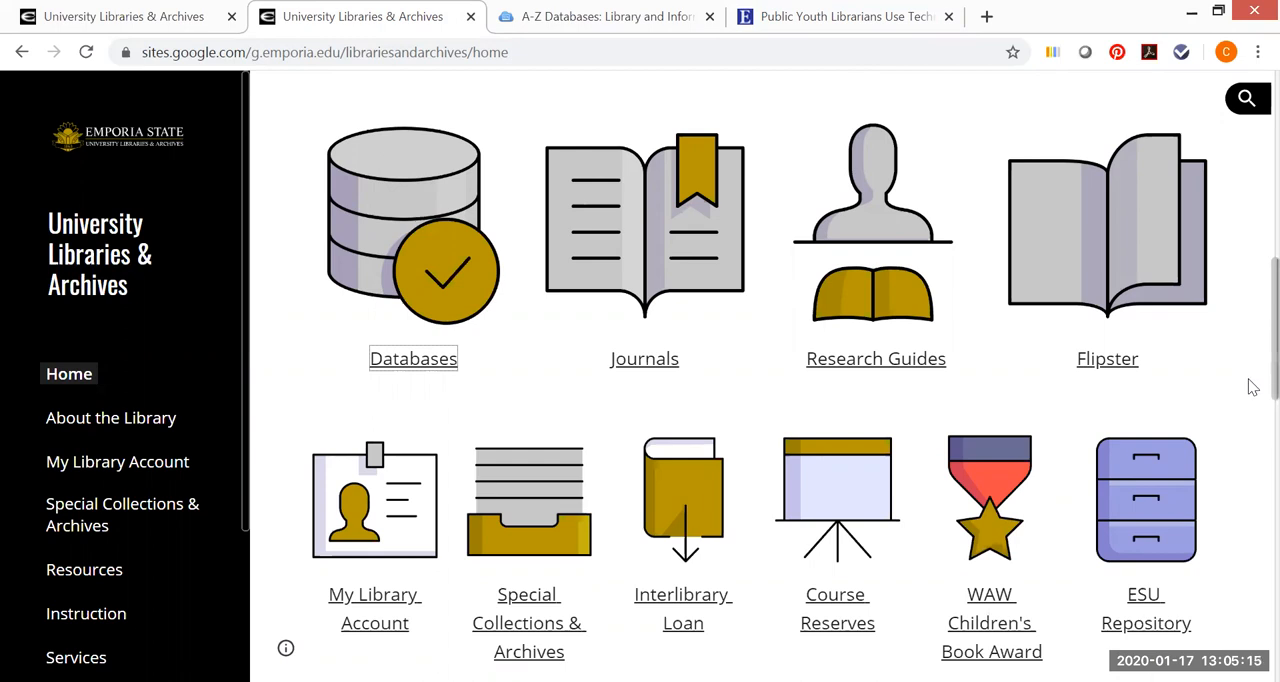
scroll(1253, 392, "up", 1)
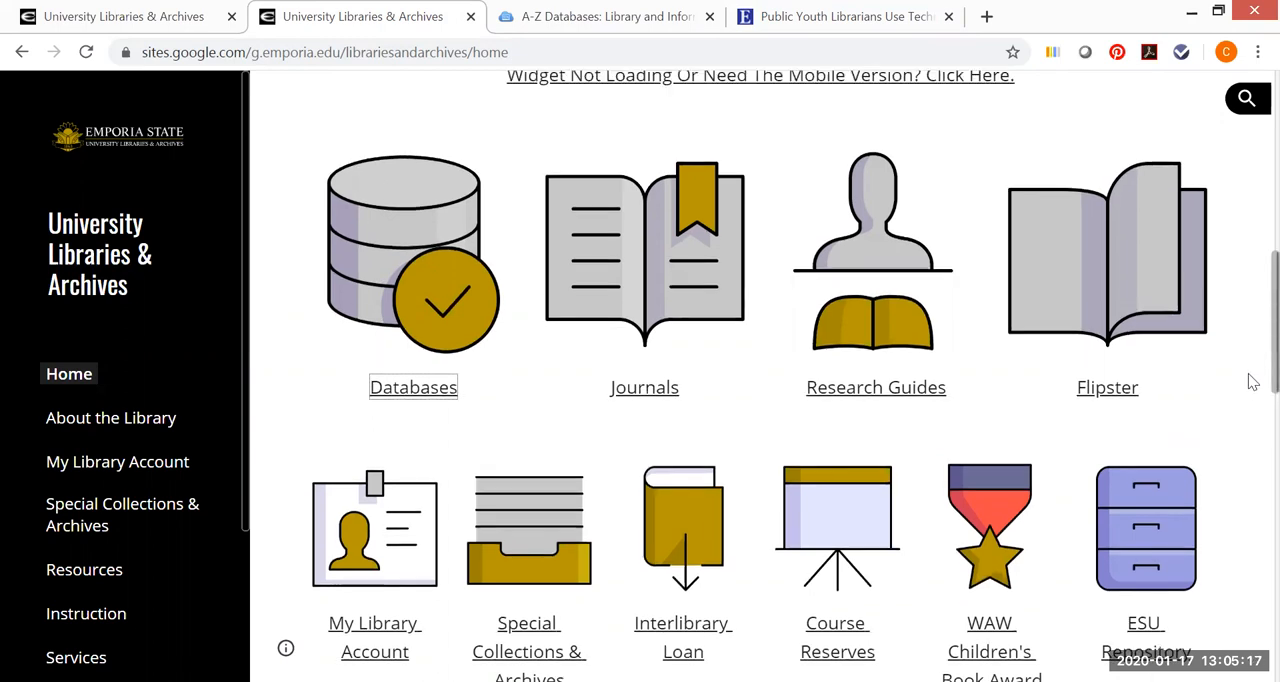
scroll(1253, 387, "up", 1)
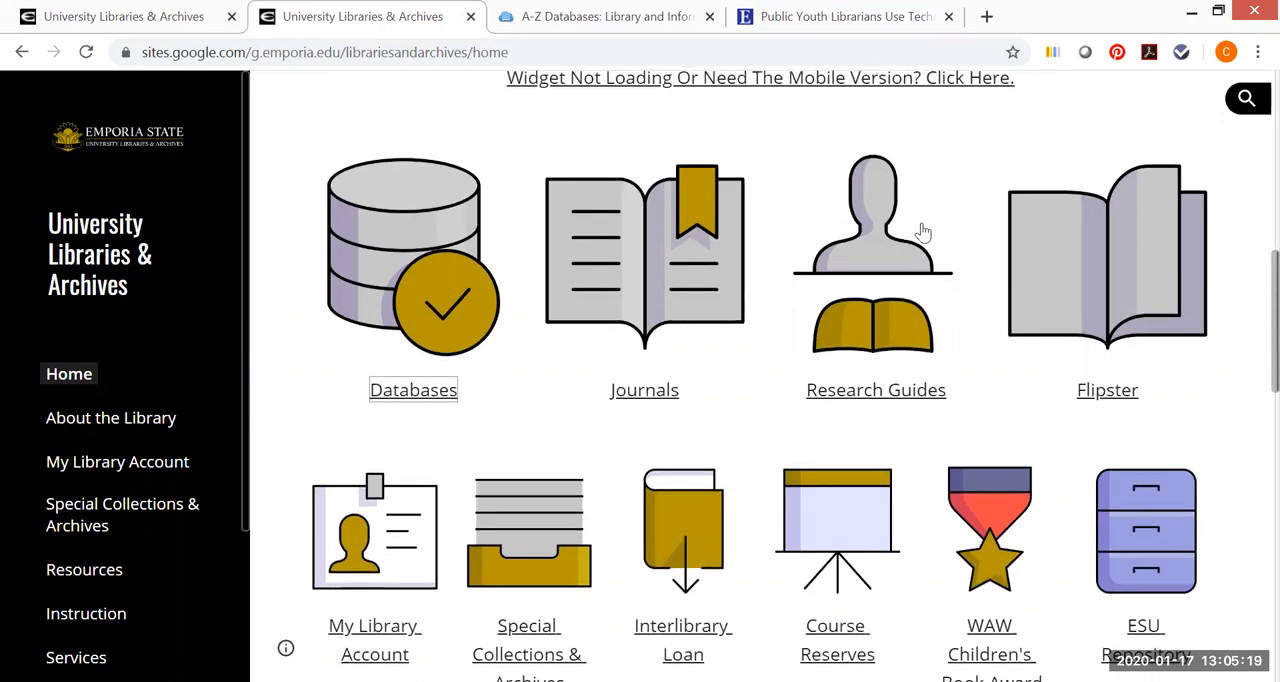
scroll(923, 233, "up", 4)
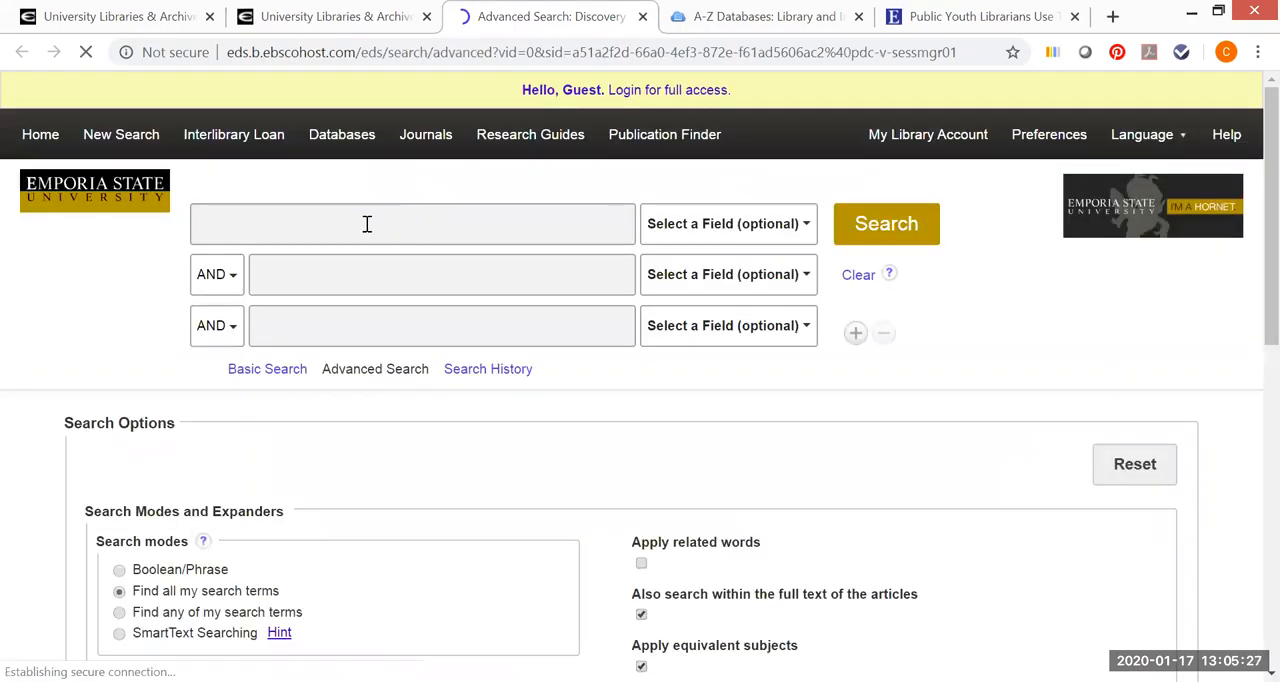
Paste the copied article title into the first search box and run the search.
left_click(367, 224)
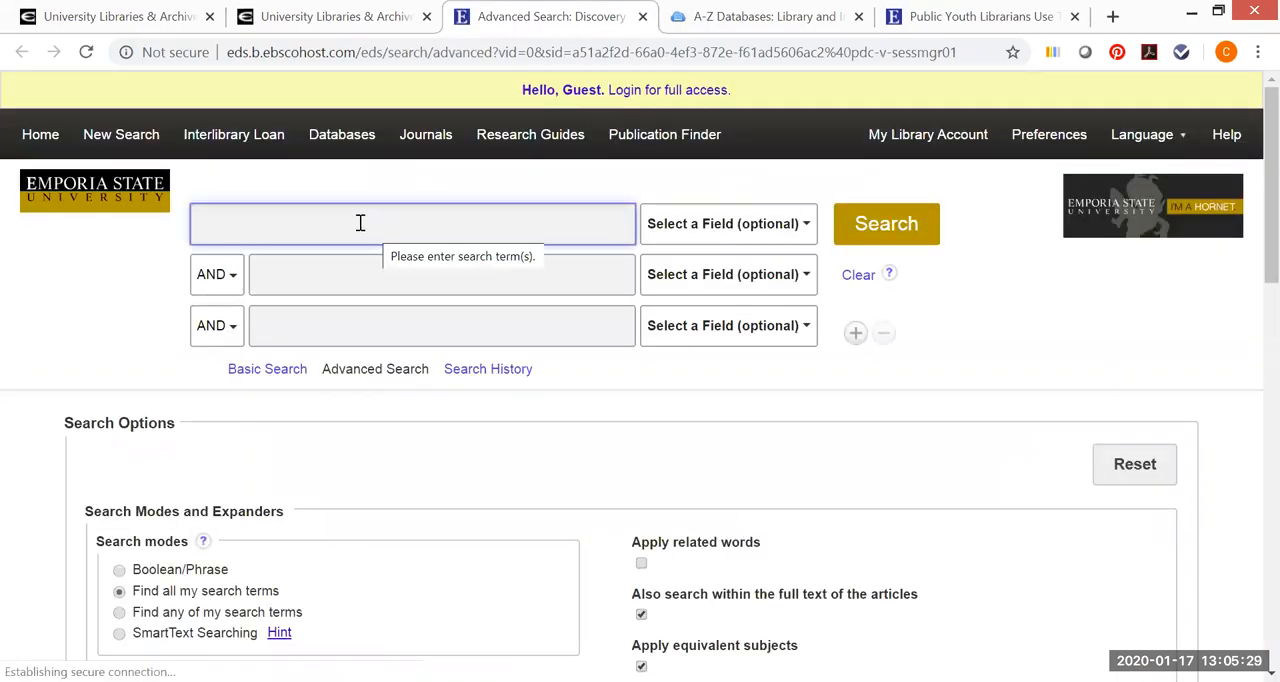
key("ctrl+v")
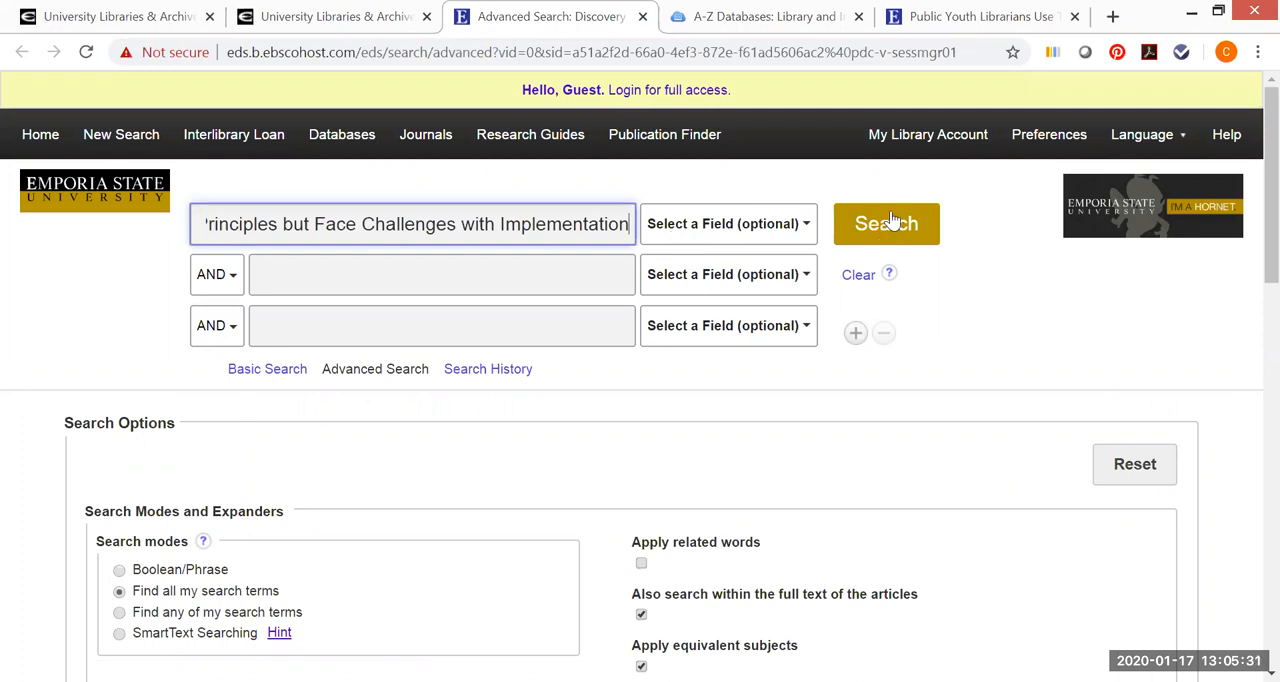
left_click(890, 222)
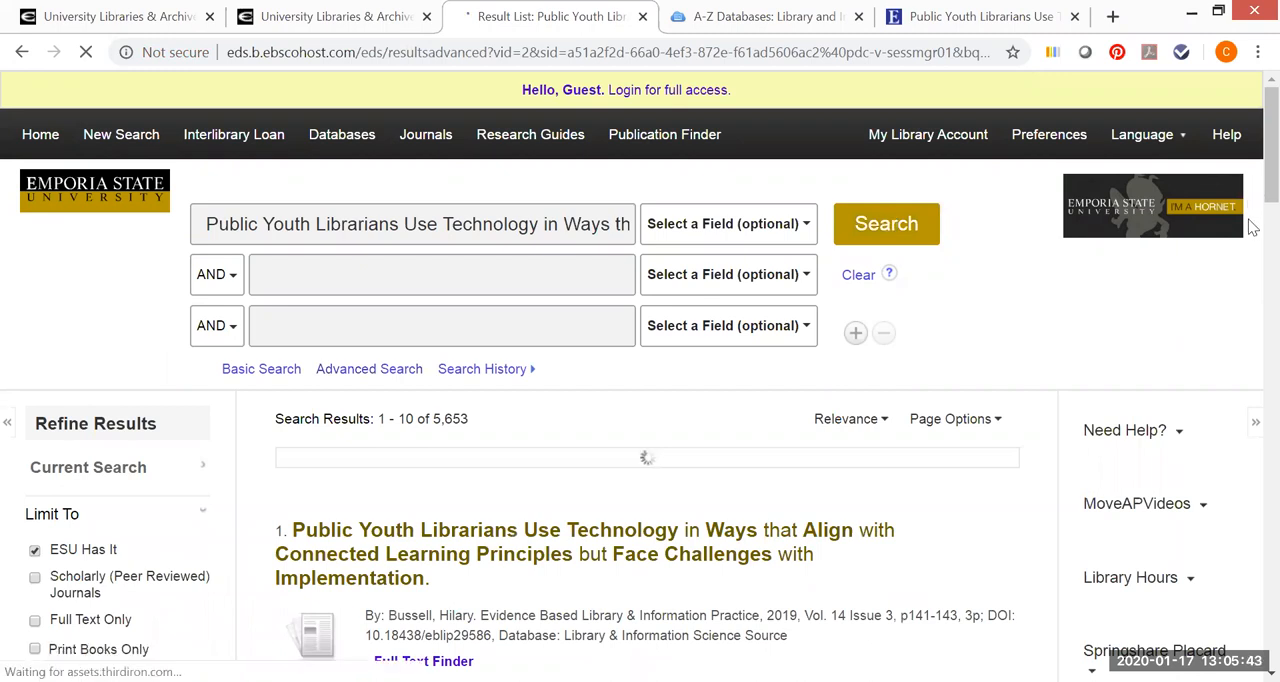
scroll(1253, 230, "down", 3)
scroll(1253, 230, "up", 3)
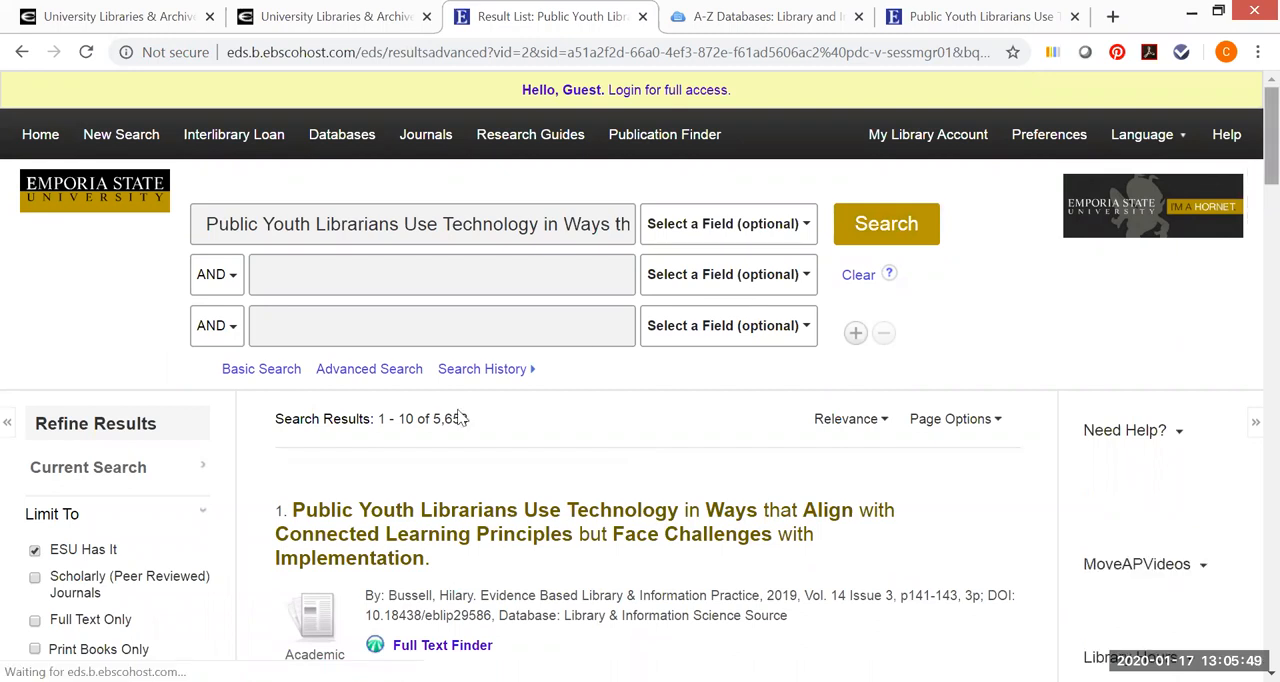
scroll(591, 356, "down", 3)
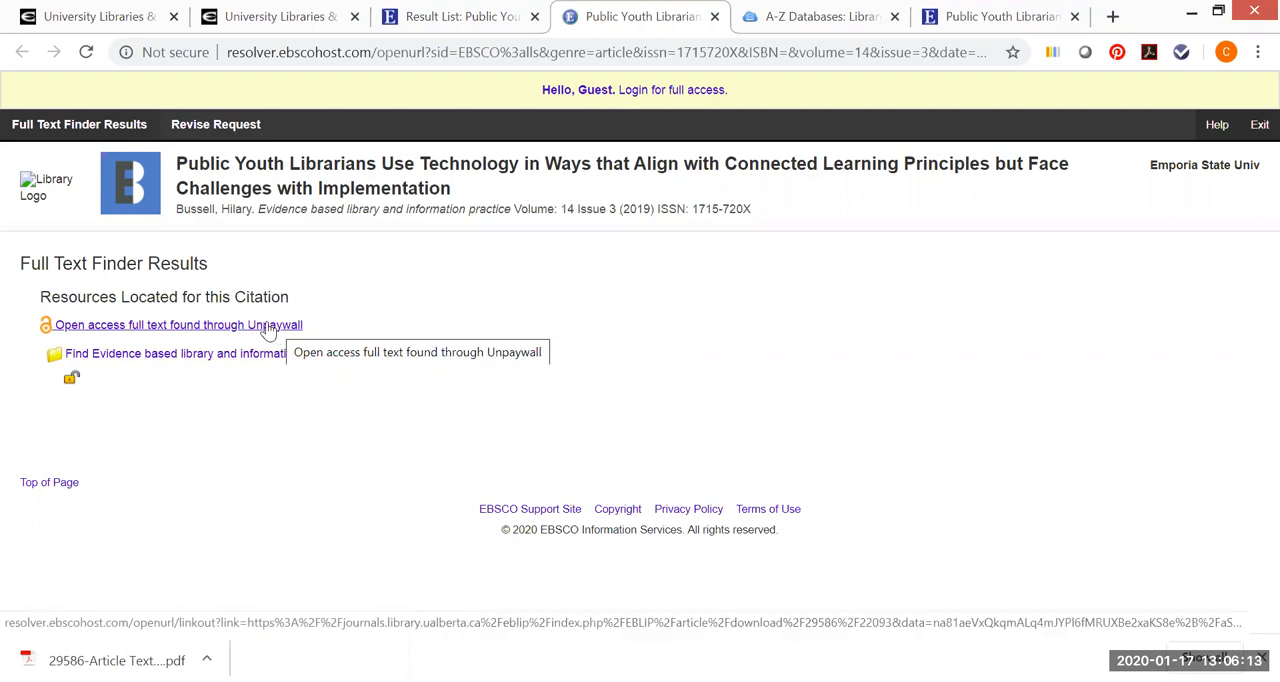
Get the open access full text via Unpaywall and go to the article on the journal website.
left_click(268, 327)
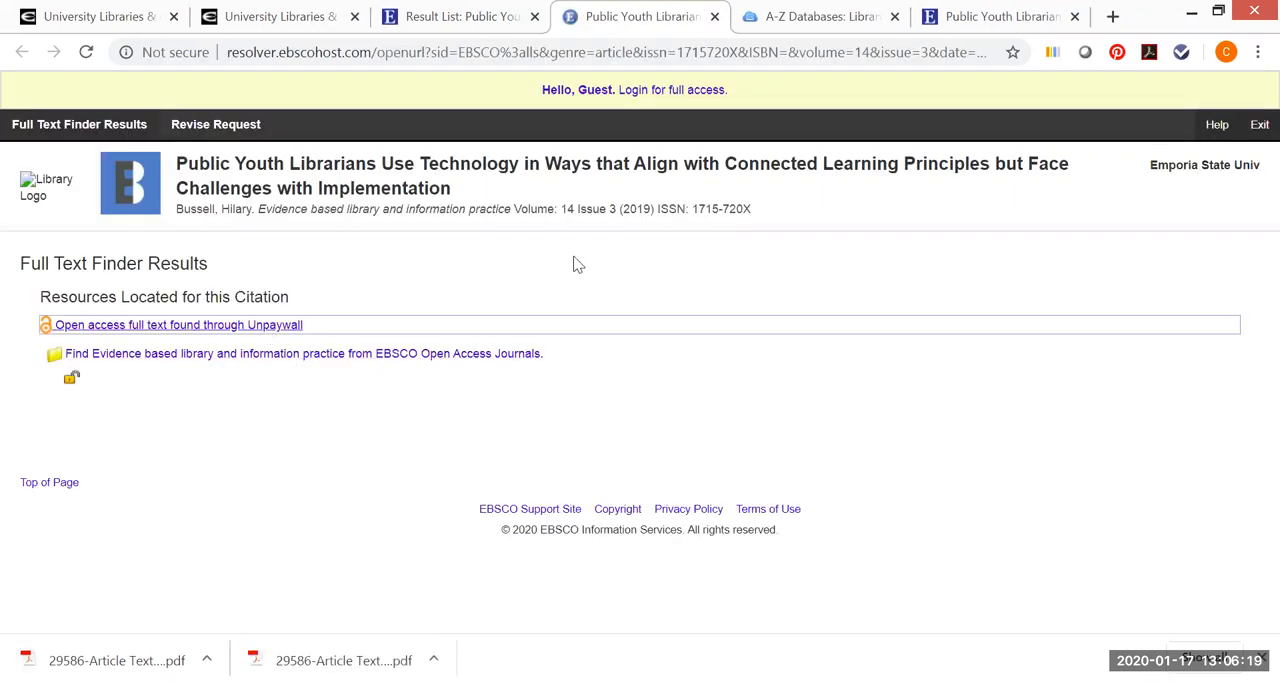
left_click(628, 93)
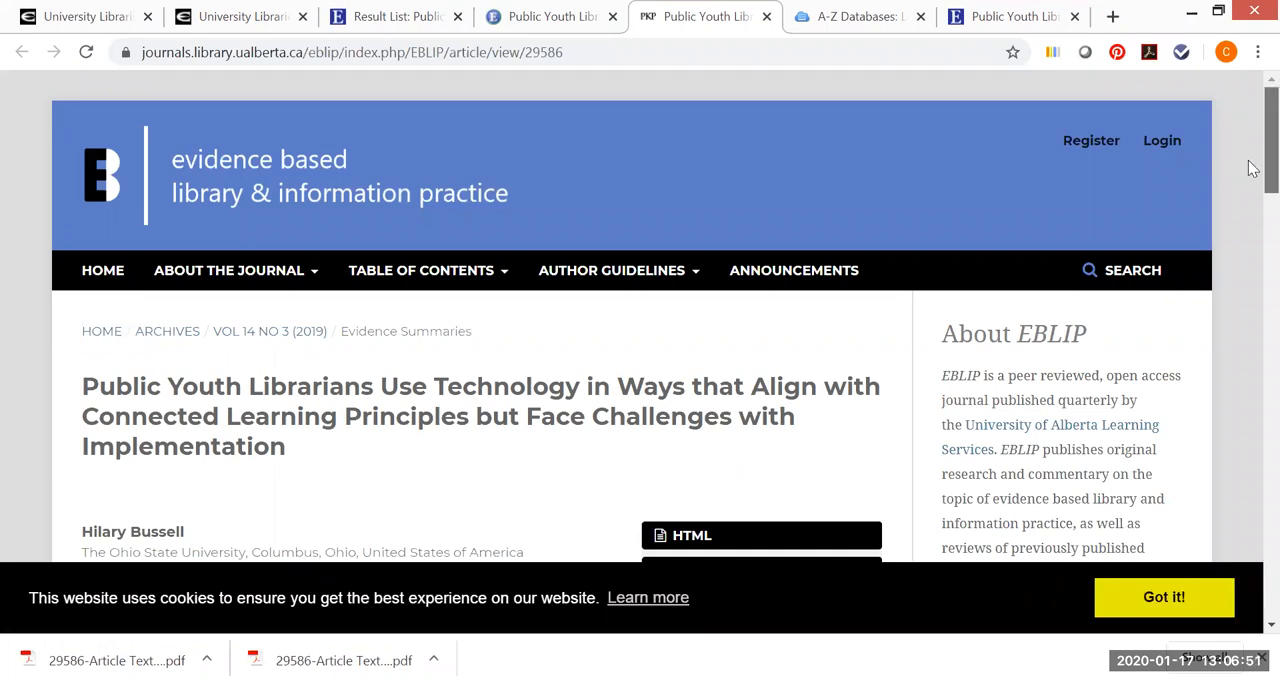
mouse_move(1253, 160)
left_mouse_down()
mouse_move(1253, 181)
mouse_move(1253, 120)
left_mouse_up()
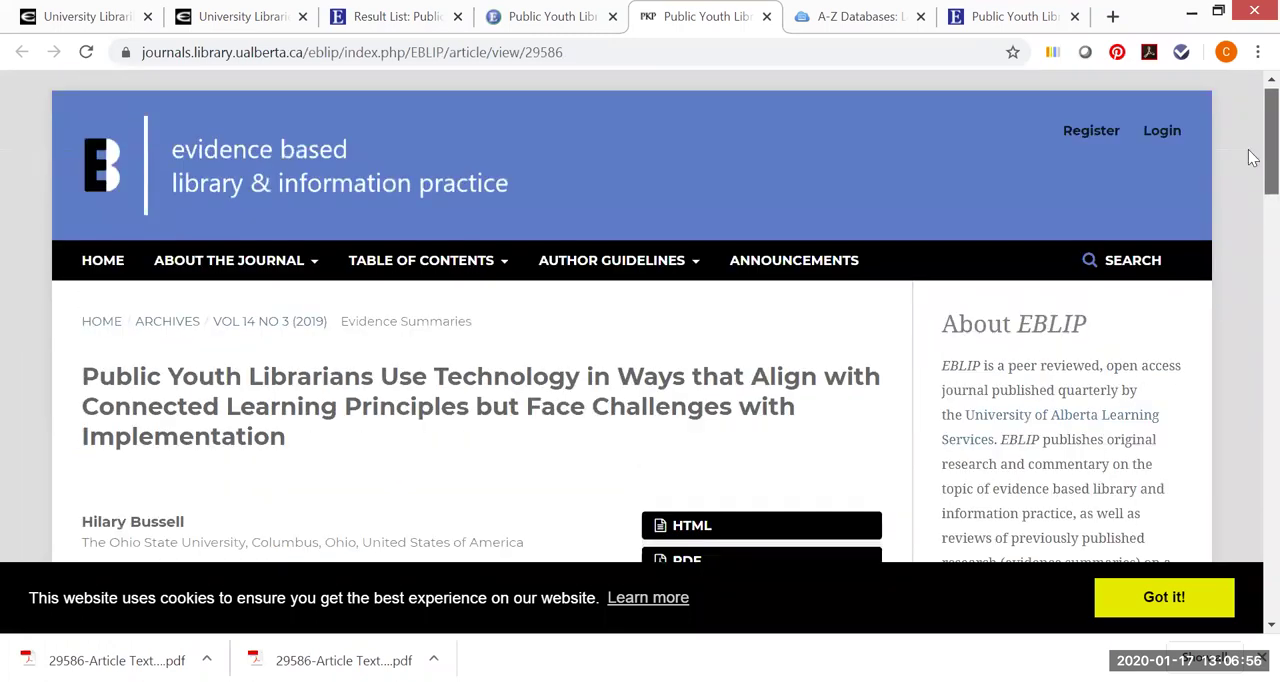
left_click_drag(1253, 120, 1253, 196)
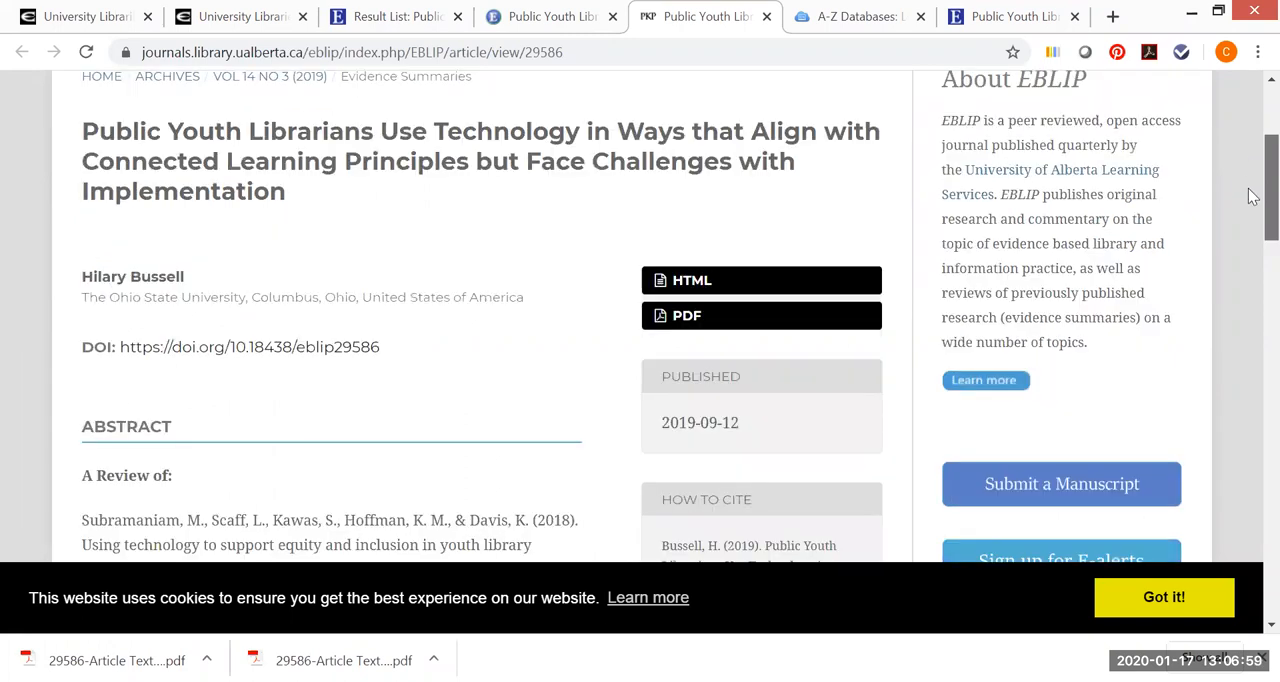
scroll(545, 167, "down", 2)
scroll(545, 167, "down", 1)
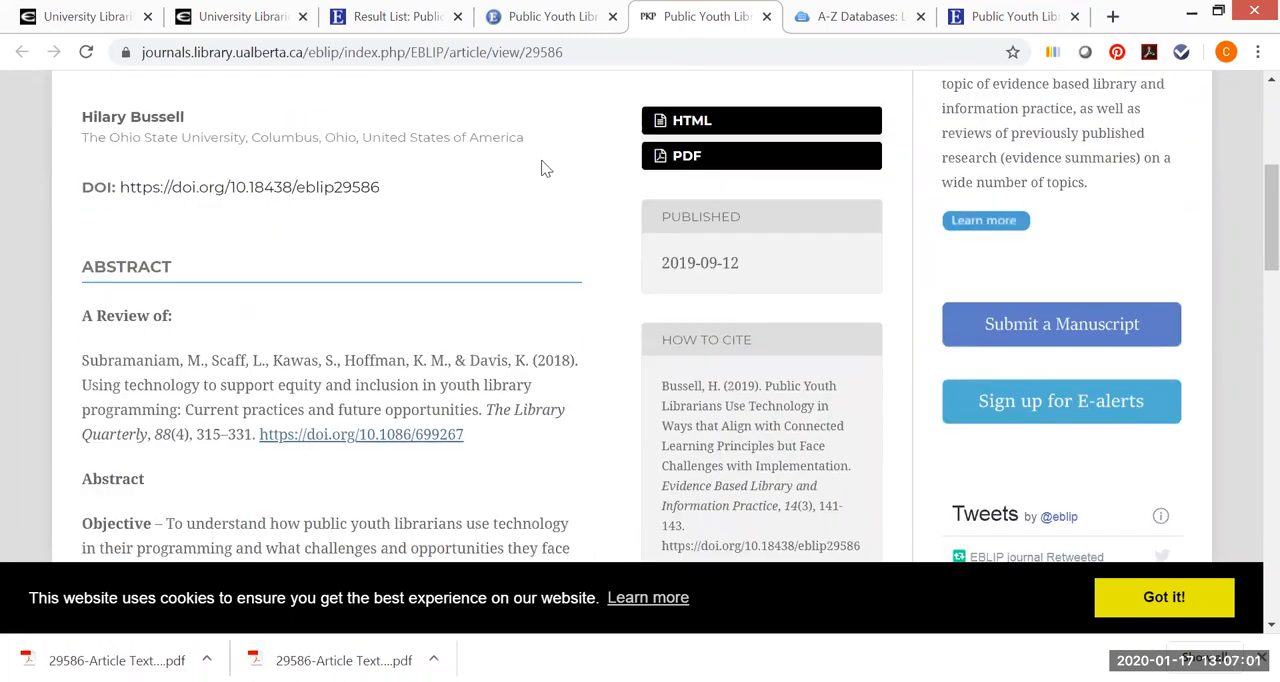
View the evidence summary article as a PDF in the browser's viewer.
left_click(675, 160)
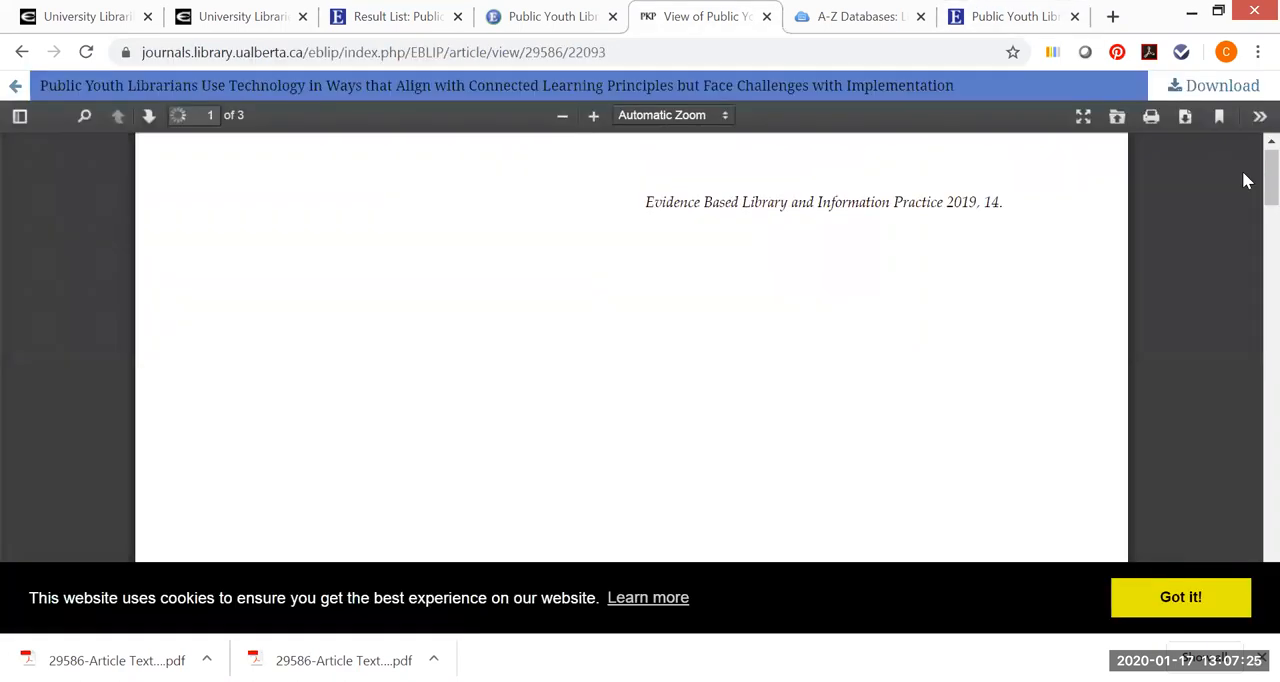
scroll(1252, 237, "down", 3)
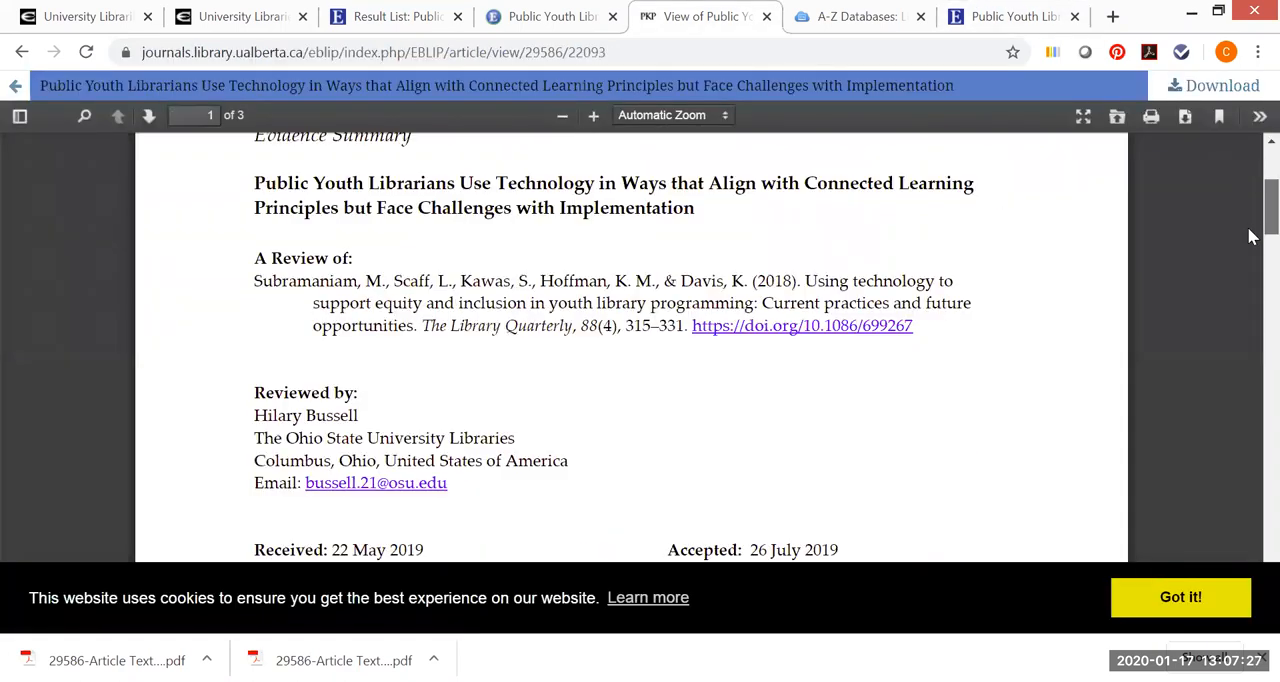
scroll(1252, 230, "down", 3)
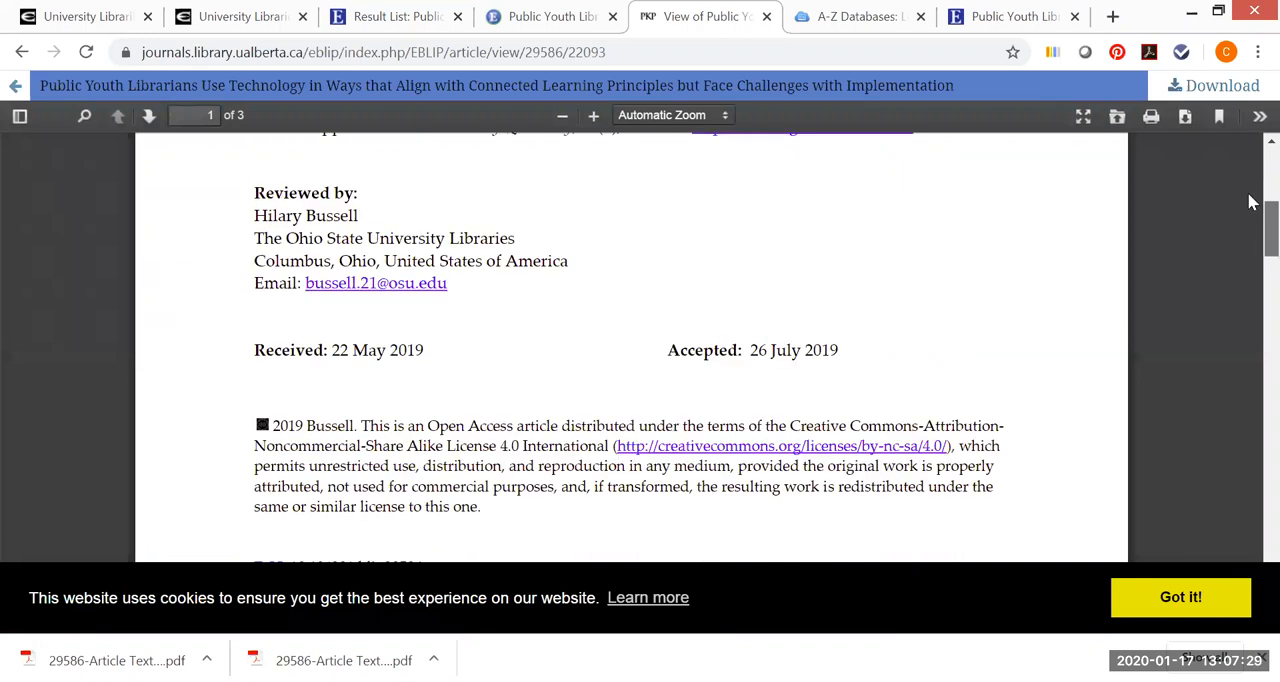
scroll(1252, 205, "up", 3)
scroll(1252, 200, "up", 1)
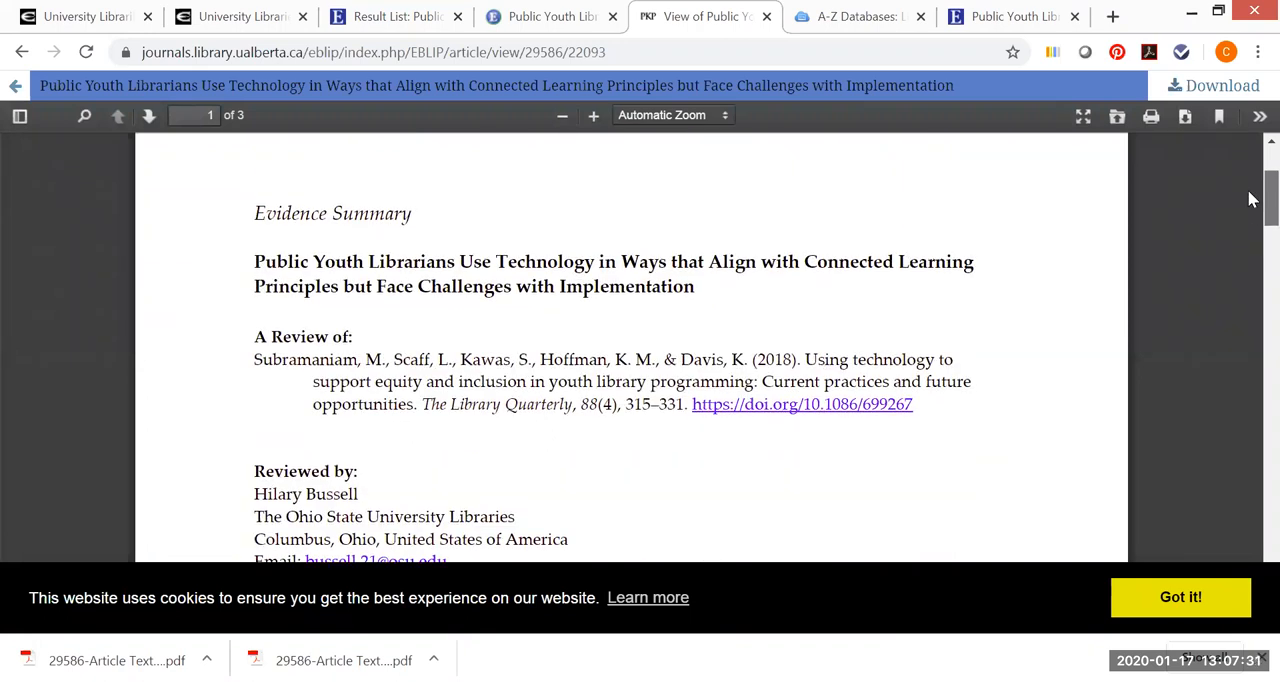
scroll(1252, 200, "up", 1)
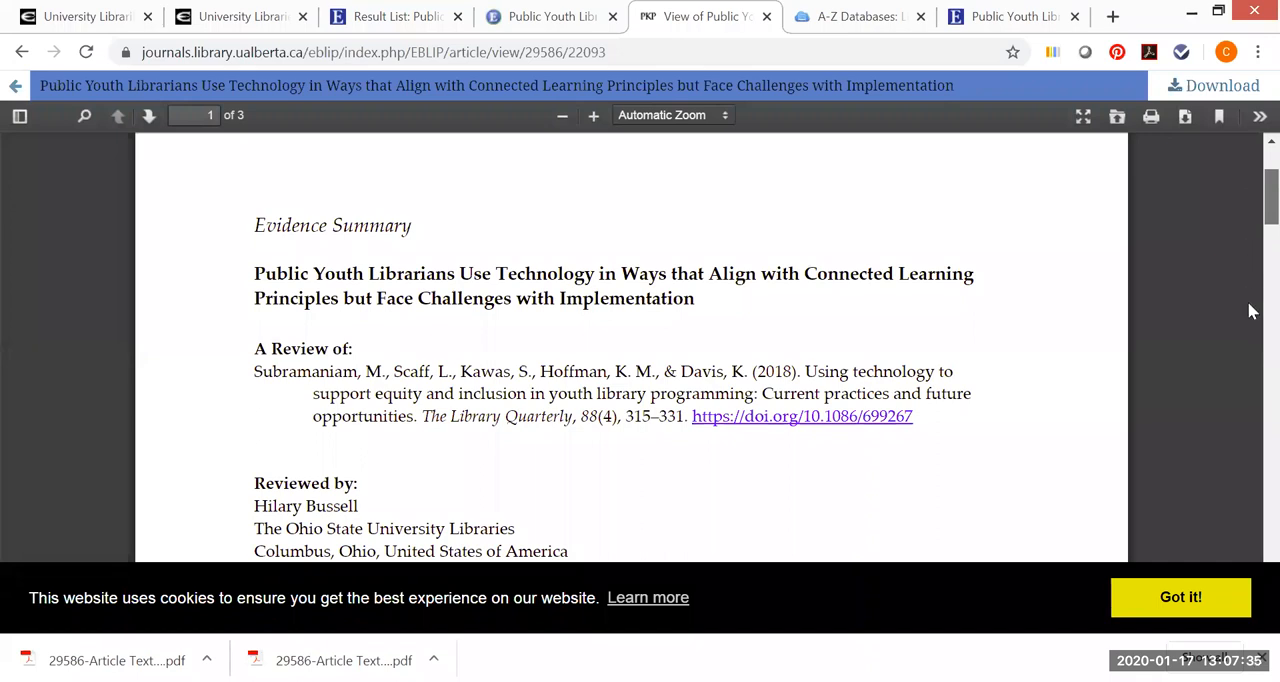
scroll(1252, 310, "down", 10)
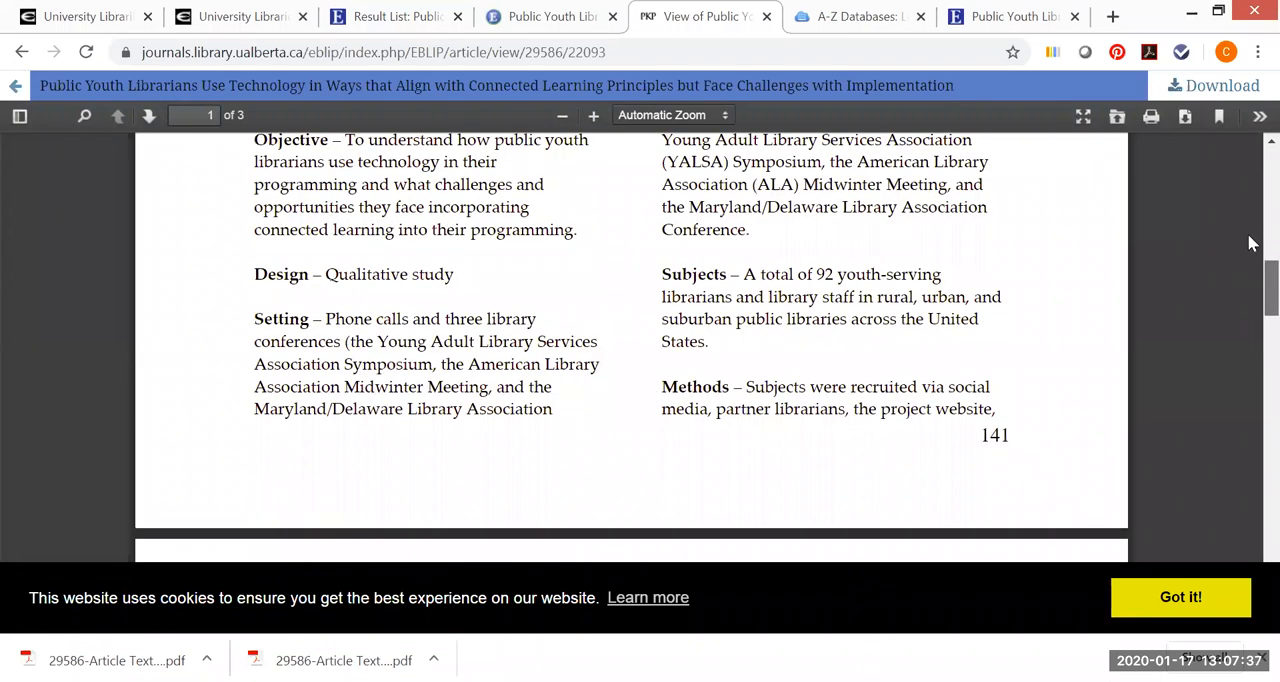
scroll(1199, 156, "down", 5)
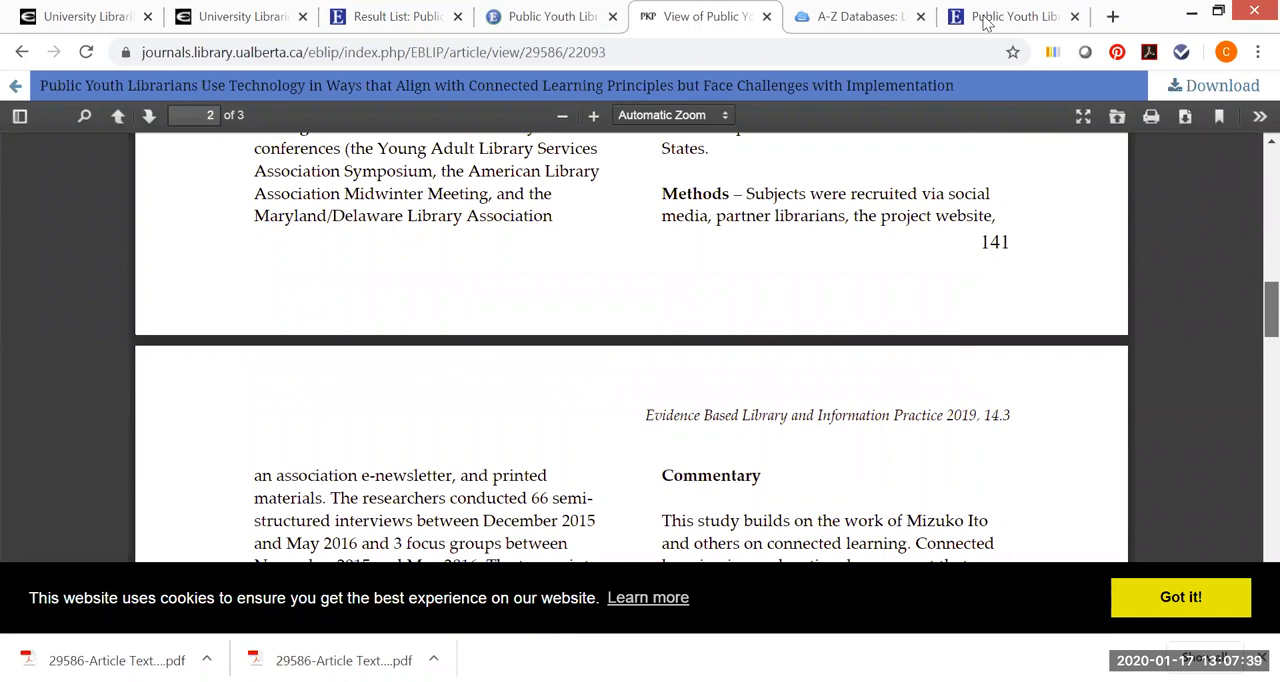
scroll(985, 300, "up", 5)
Return to the EBSCOhost result list and move to results 11–20 of 39.
left_click(1000, 16)
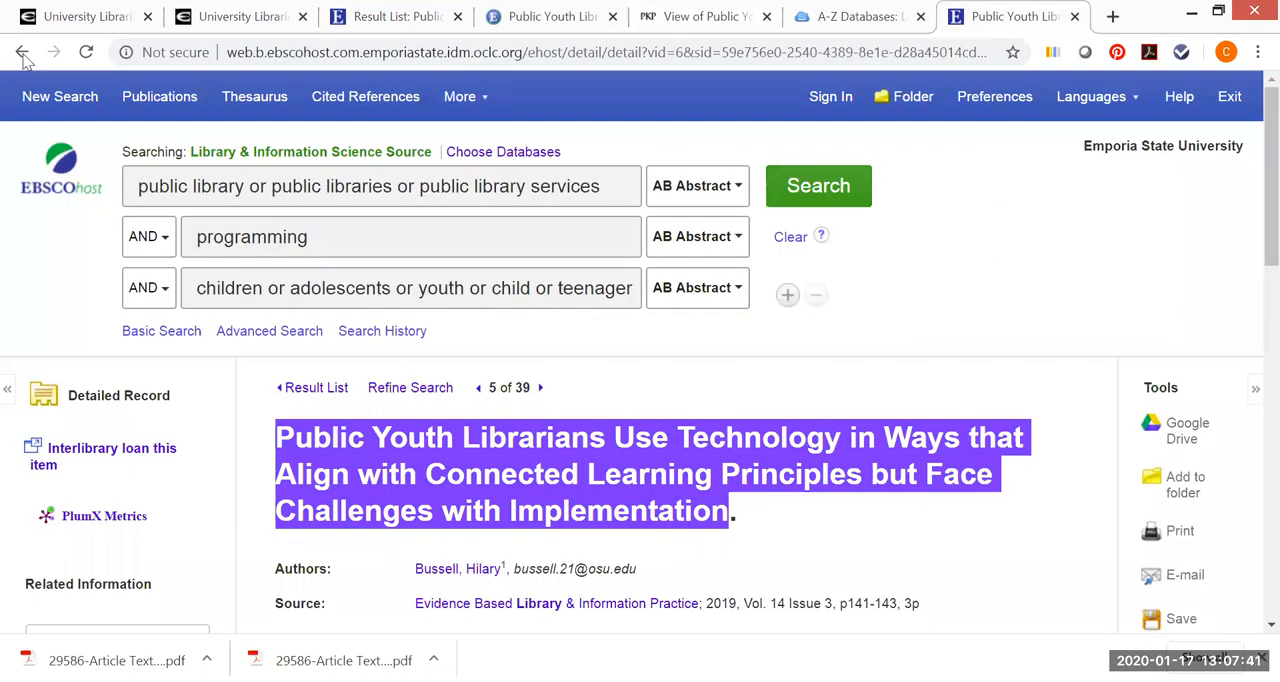
left_click(23, 52)
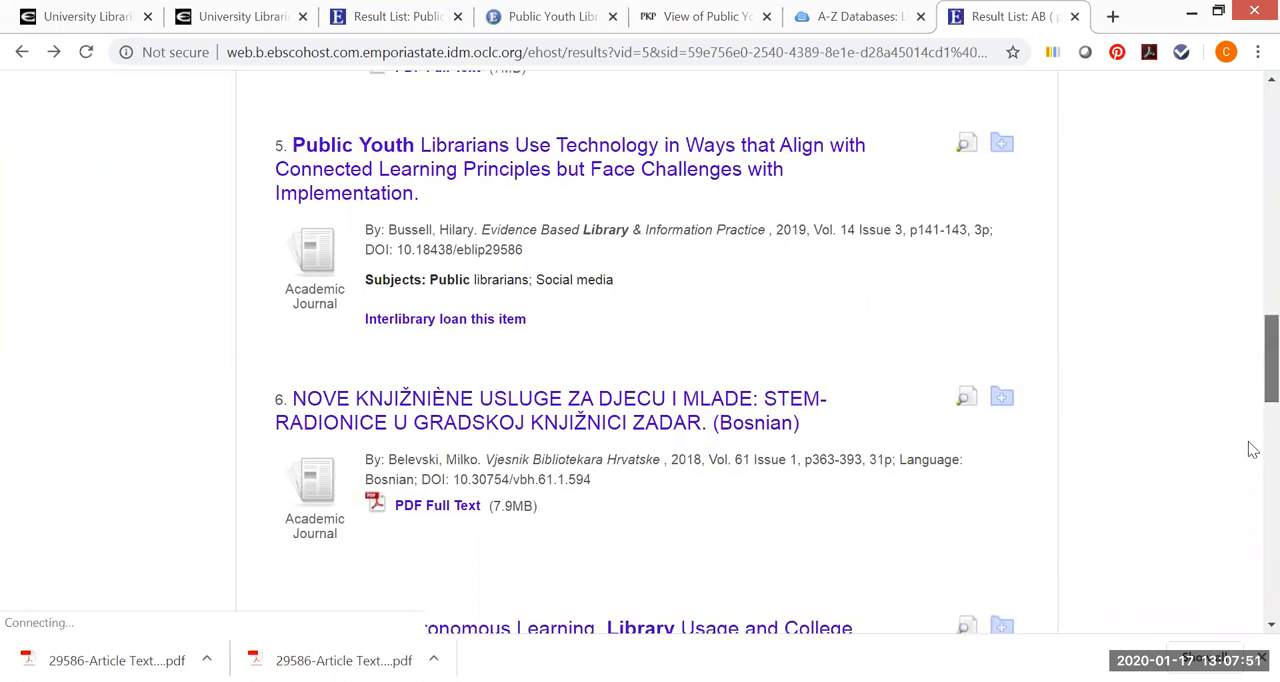
left_click_drag(1268, 405, 1253, 600)
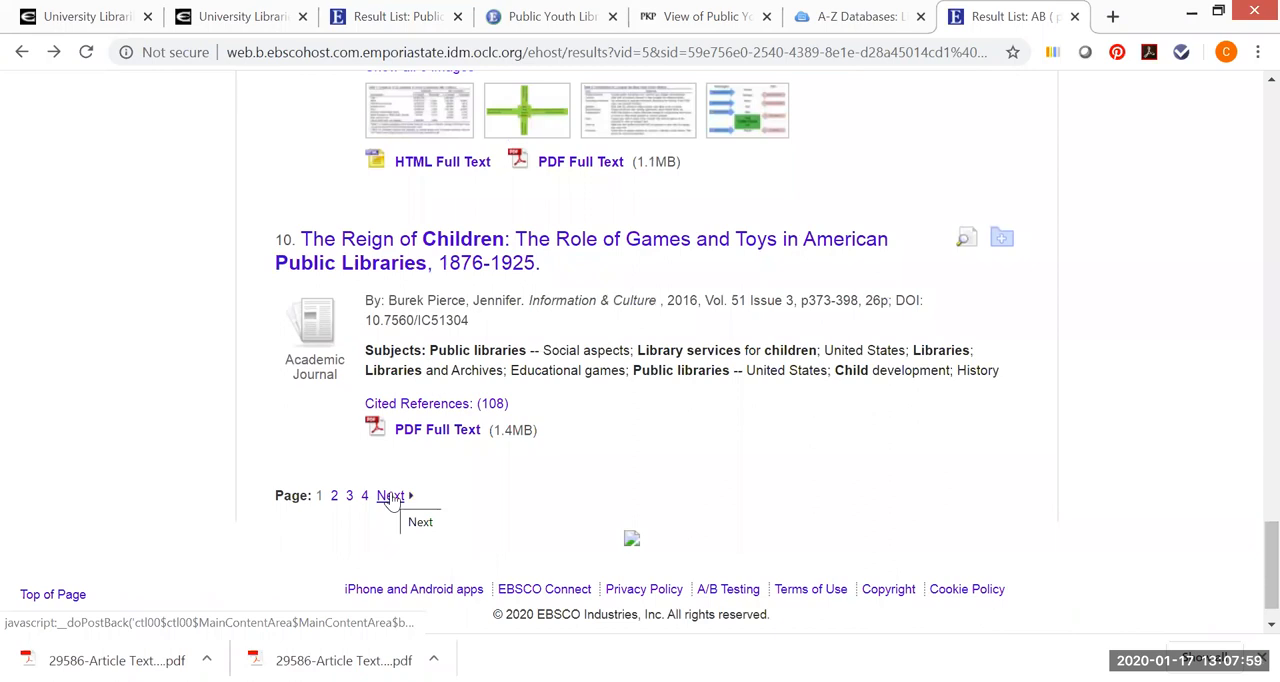
left_click(390, 496)
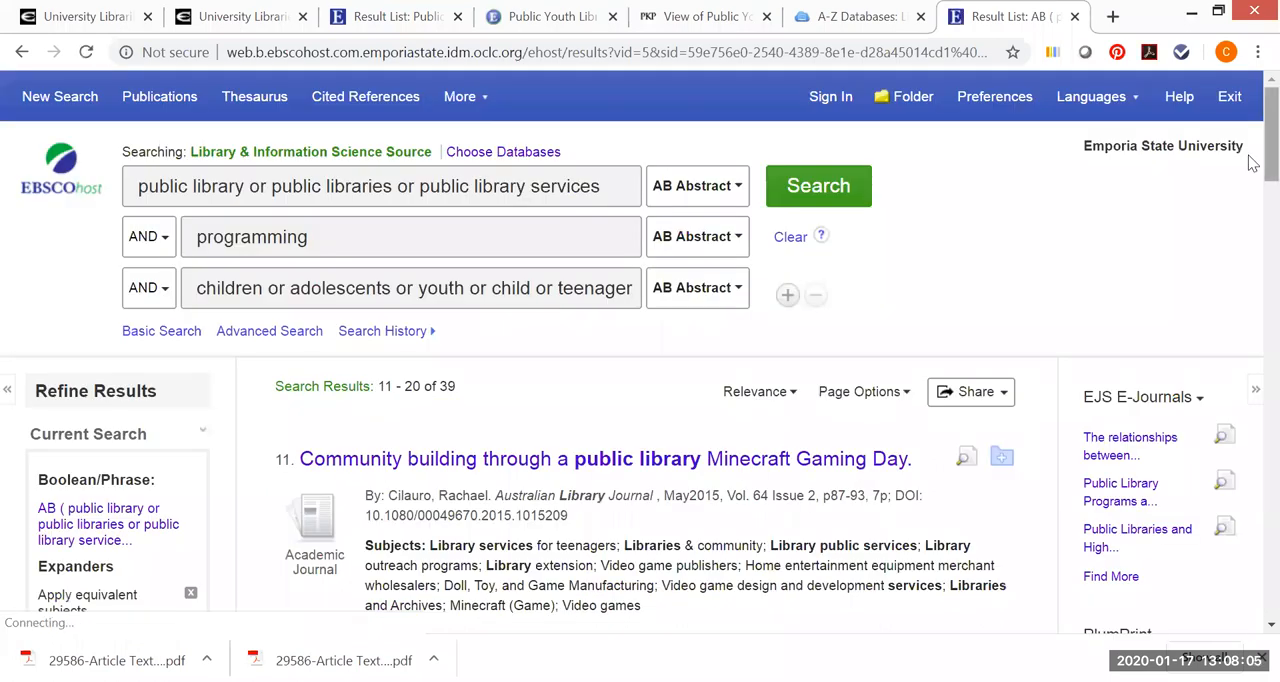
left_click_drag(1252, 163, 1252, 212)
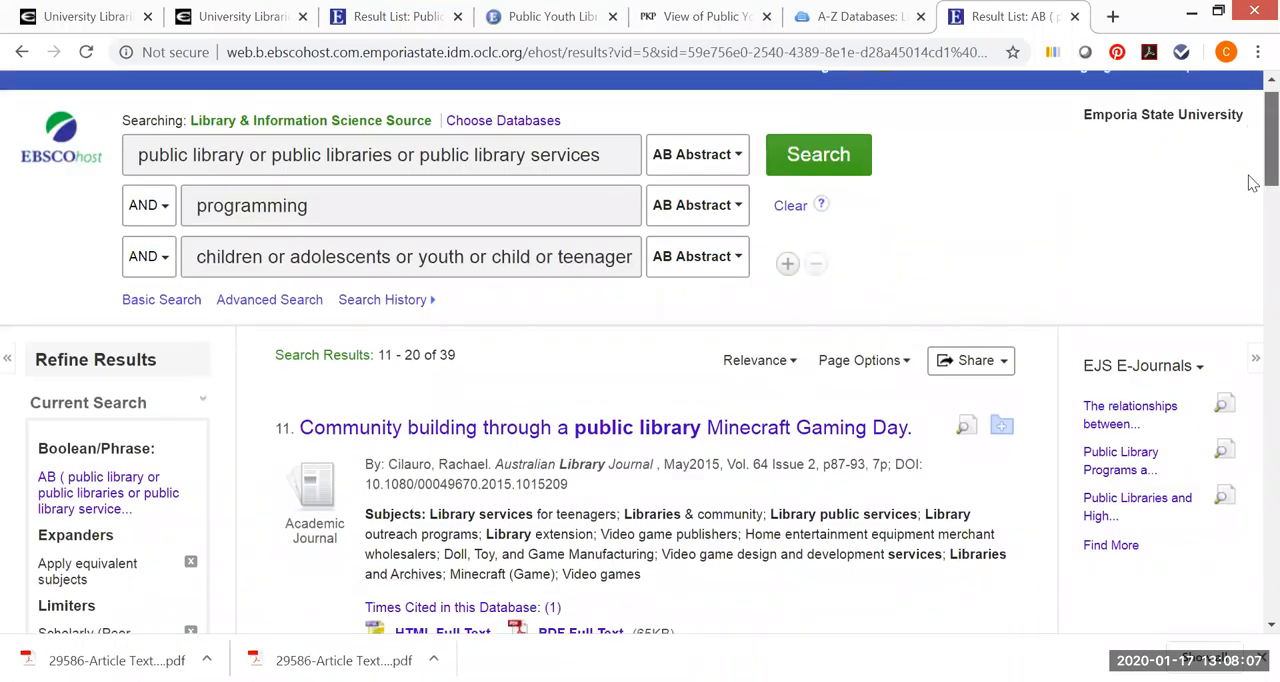
scroll(1252, 230, "down", 3)
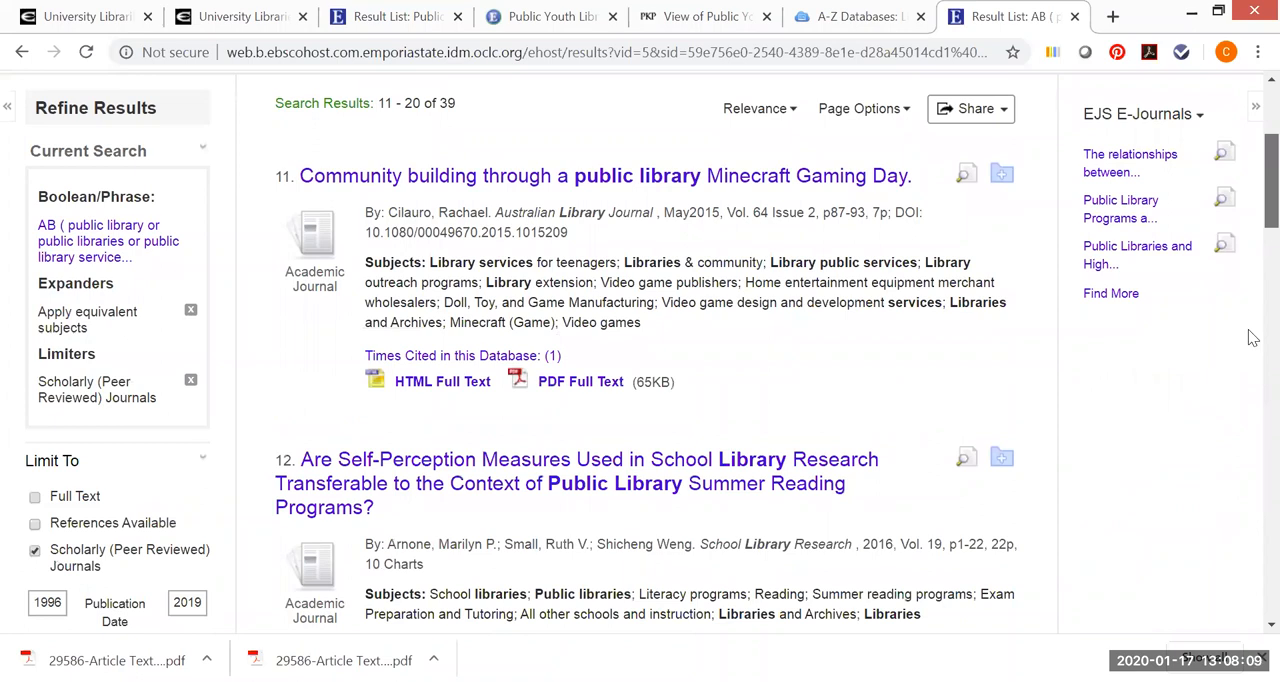
scroll(1253, 354, "down", 5)
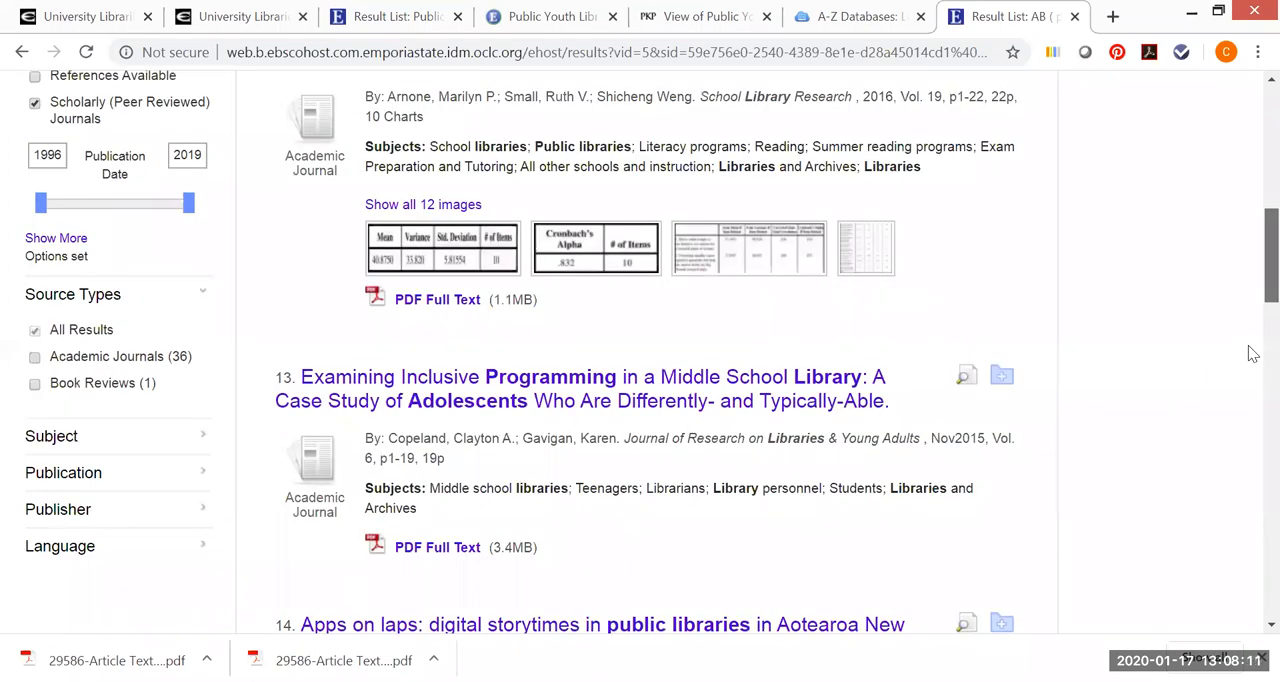
scroll(1253, 354, "down", 4)
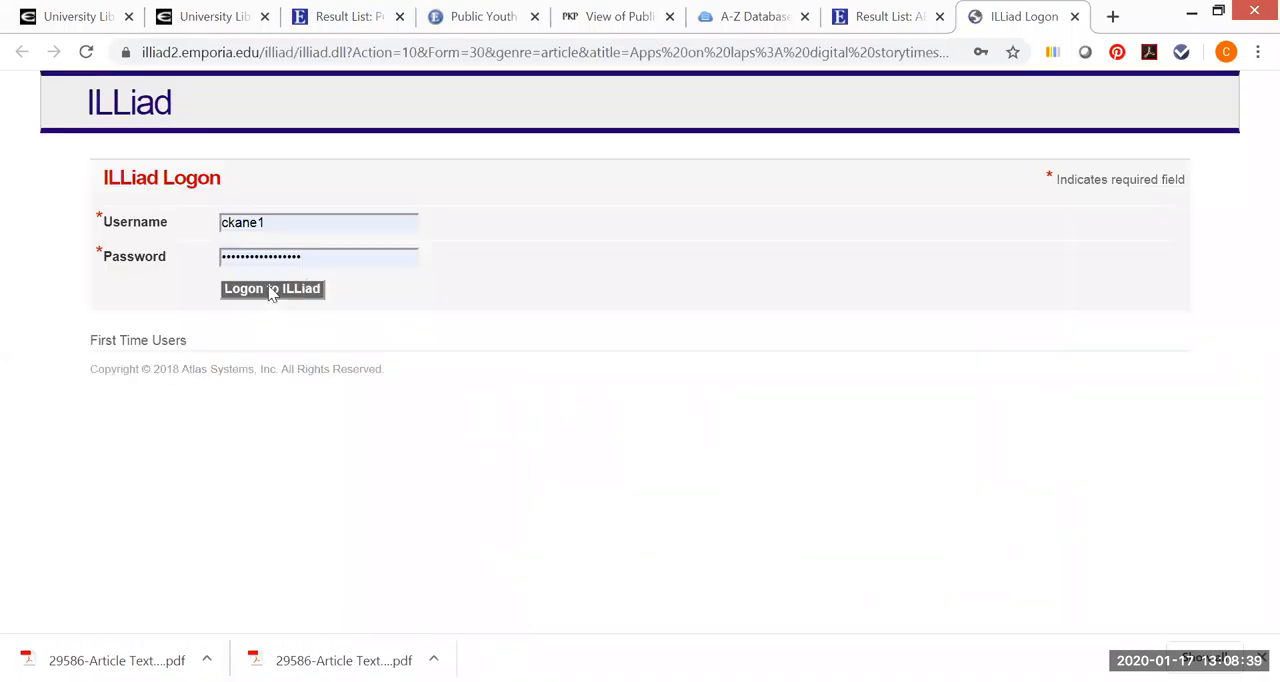
Log on to ILLiad and review the pre-filled Article Request form for Library Hi Tech, vol. 36, issue 2.
left_click(272, 293)
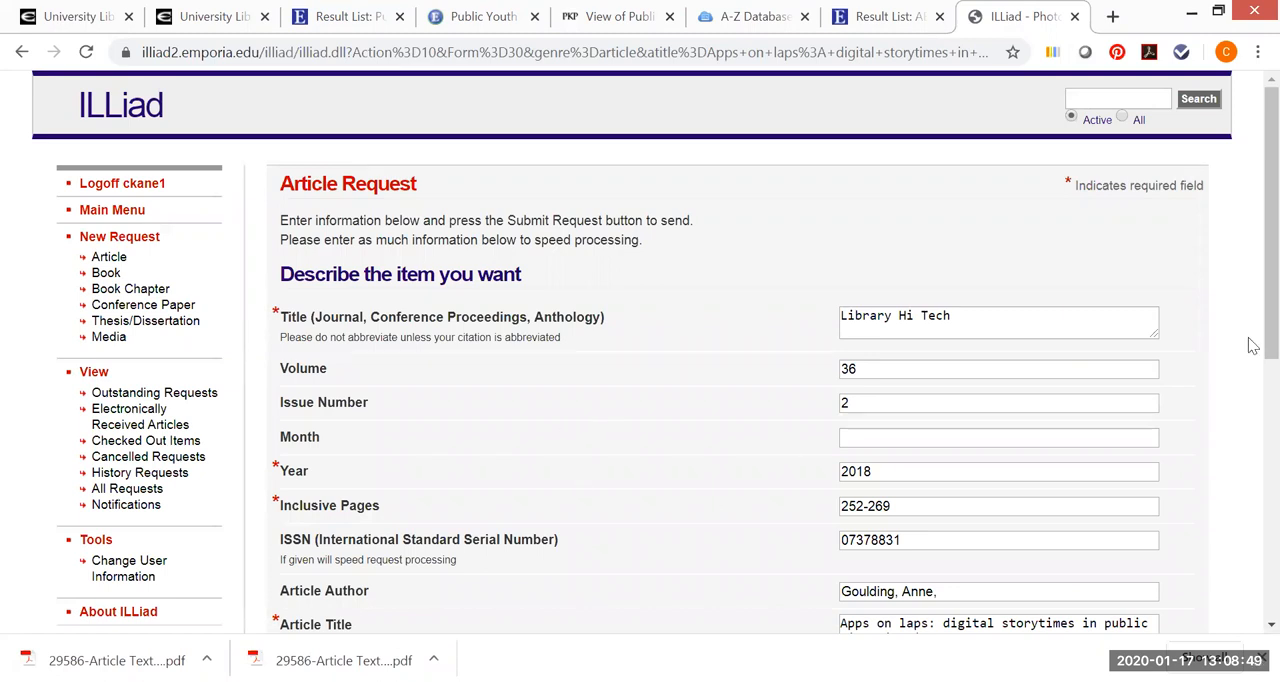
scroll(1253, 640, "down", 3)
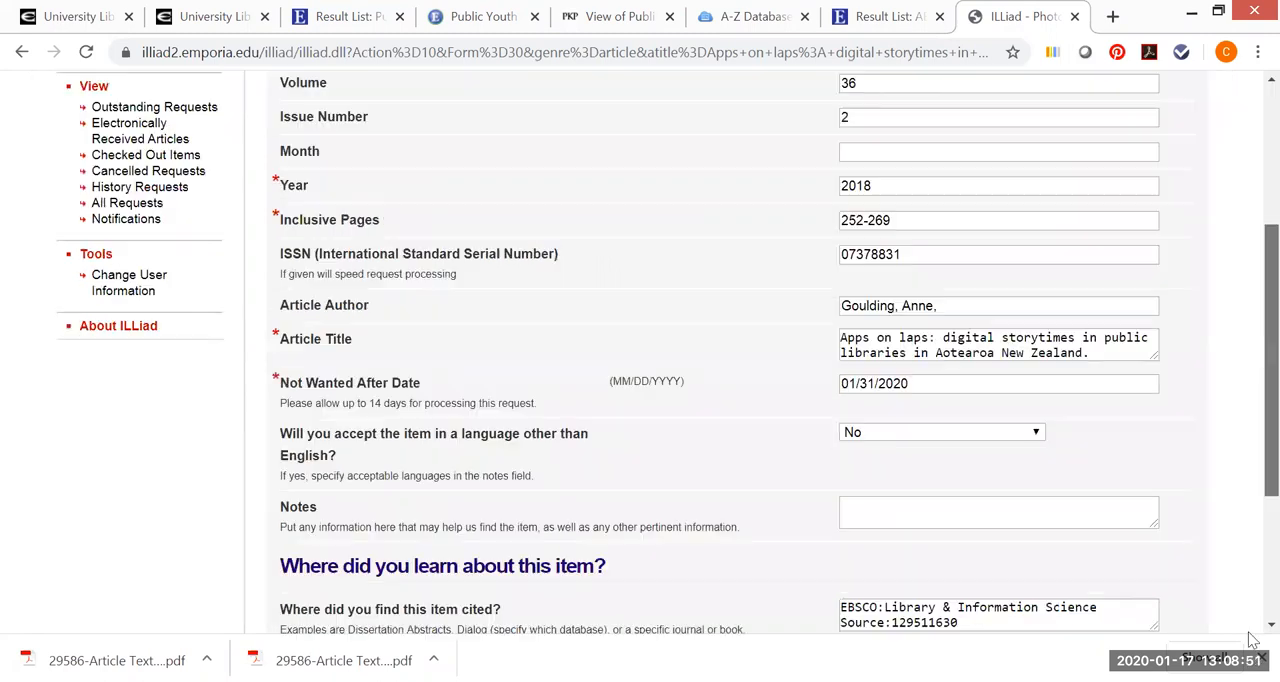
scroll(891, 553, "down", 3)
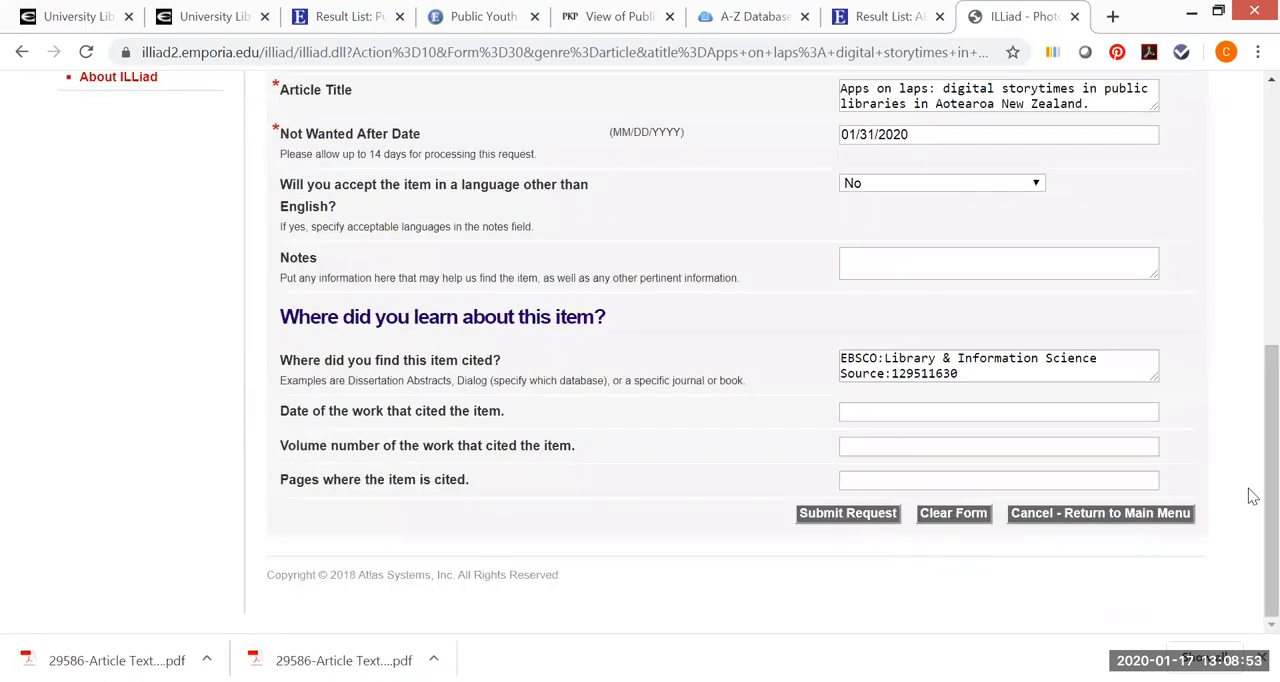
left_click_drag(1253, 250, 1253, 245)
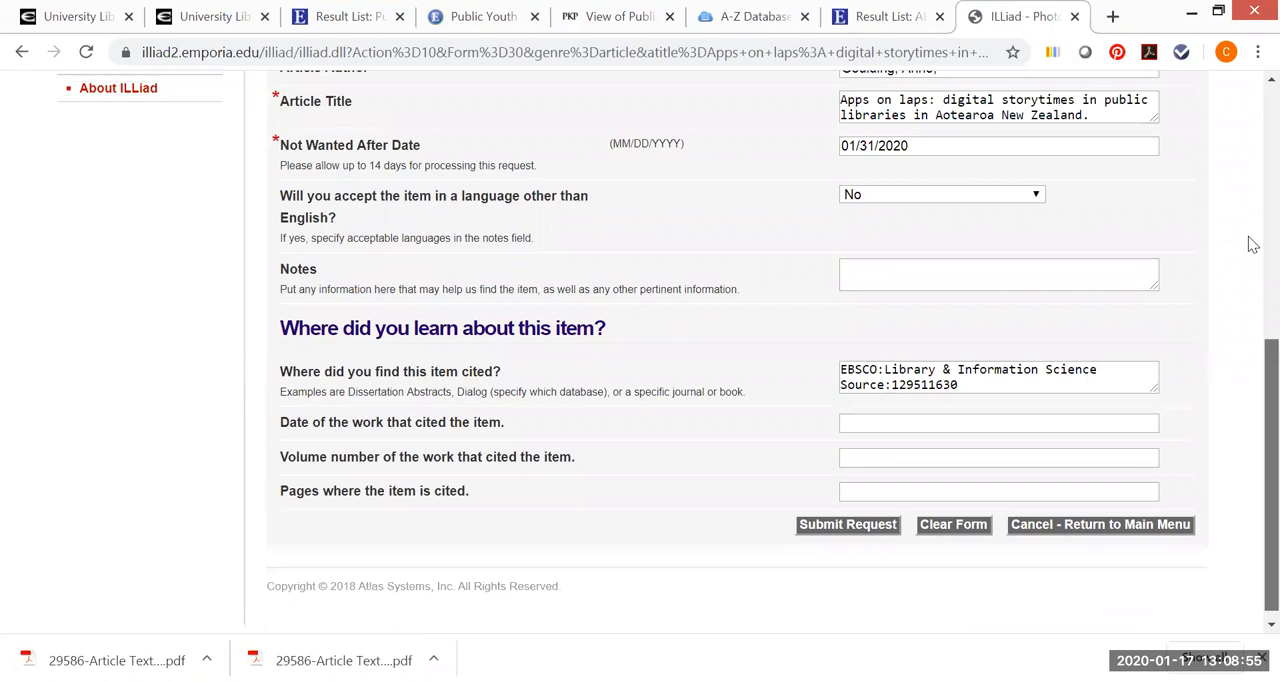
left_click(1253, 245)
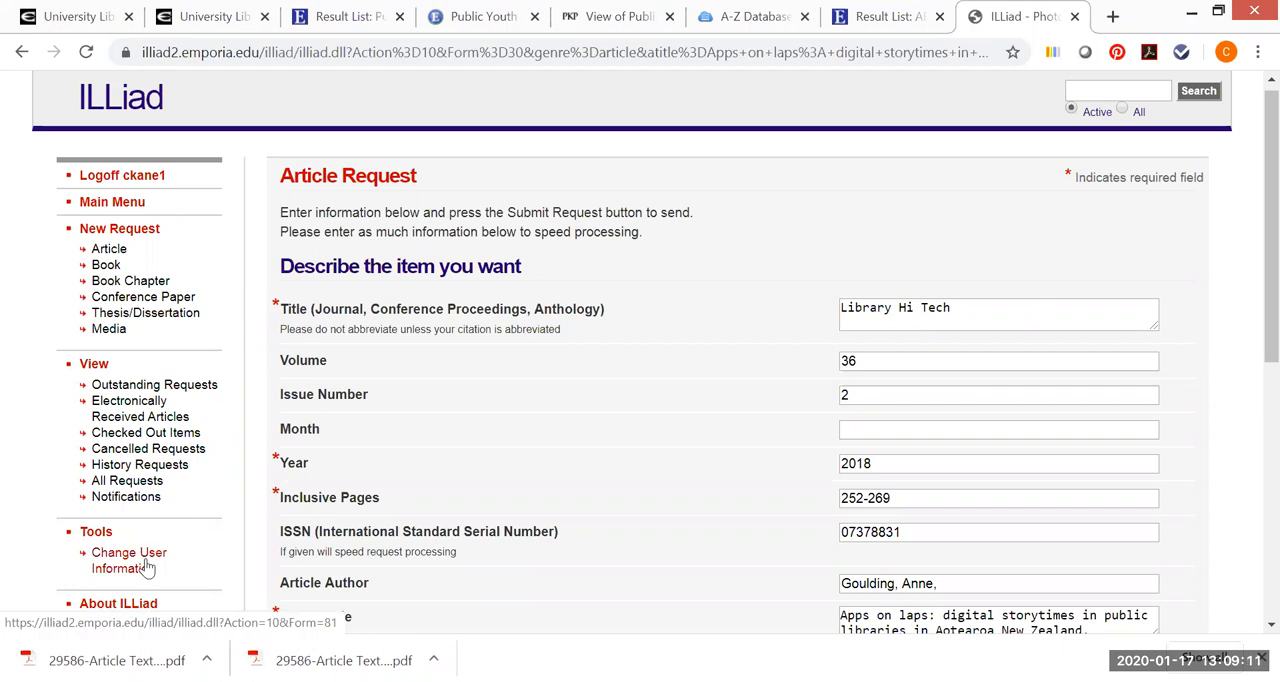
Review personal account details in ILLiad, then return to the EBSCOhost results on 'Apps on laps'.
left_click(147, 567)
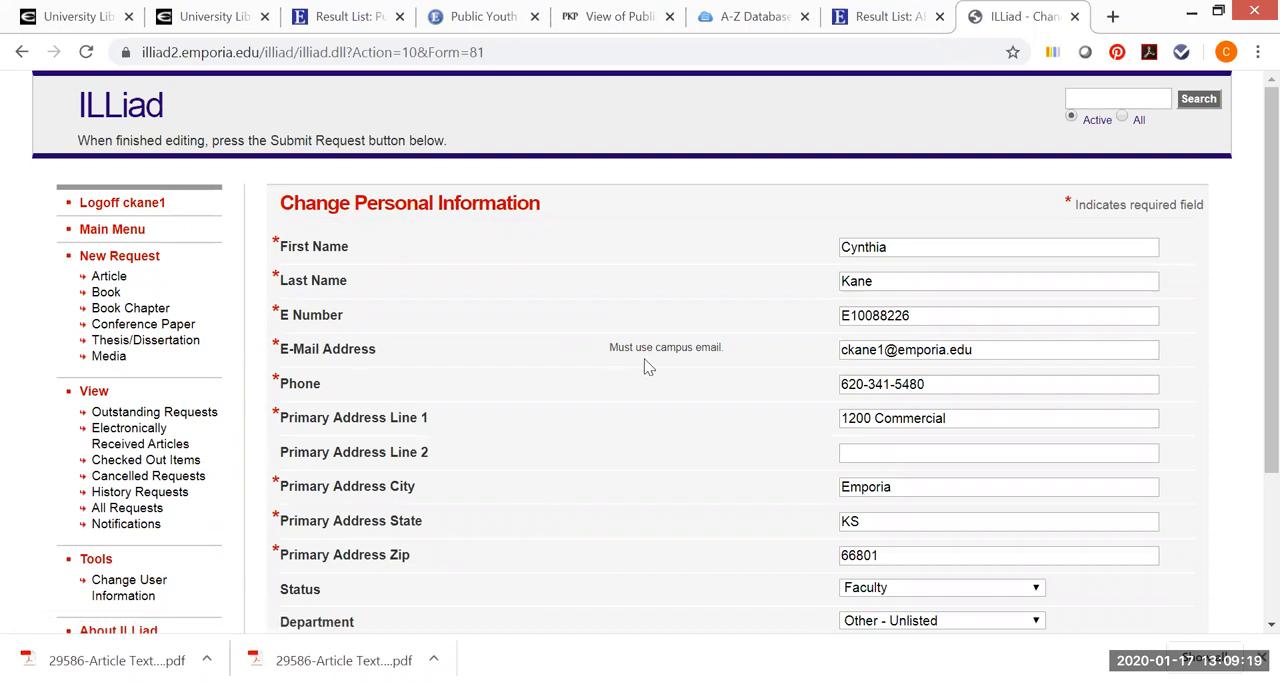
left_click(22, 52)
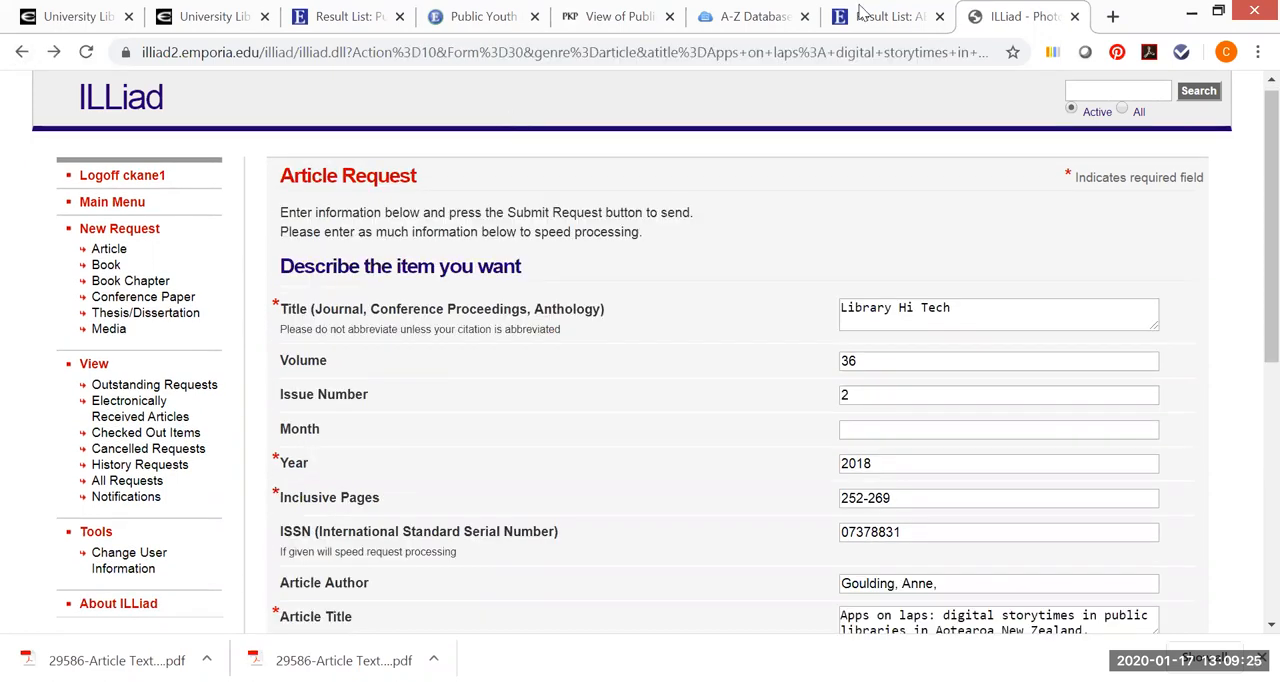
left_click(858, 16)
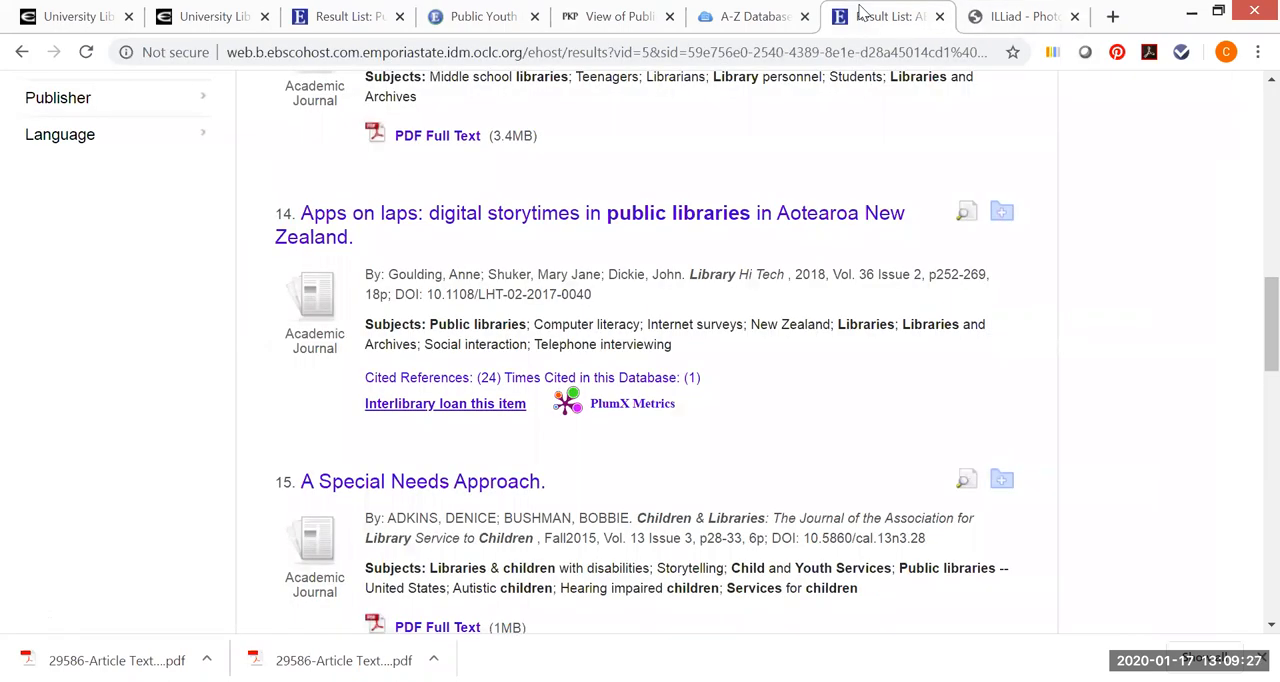